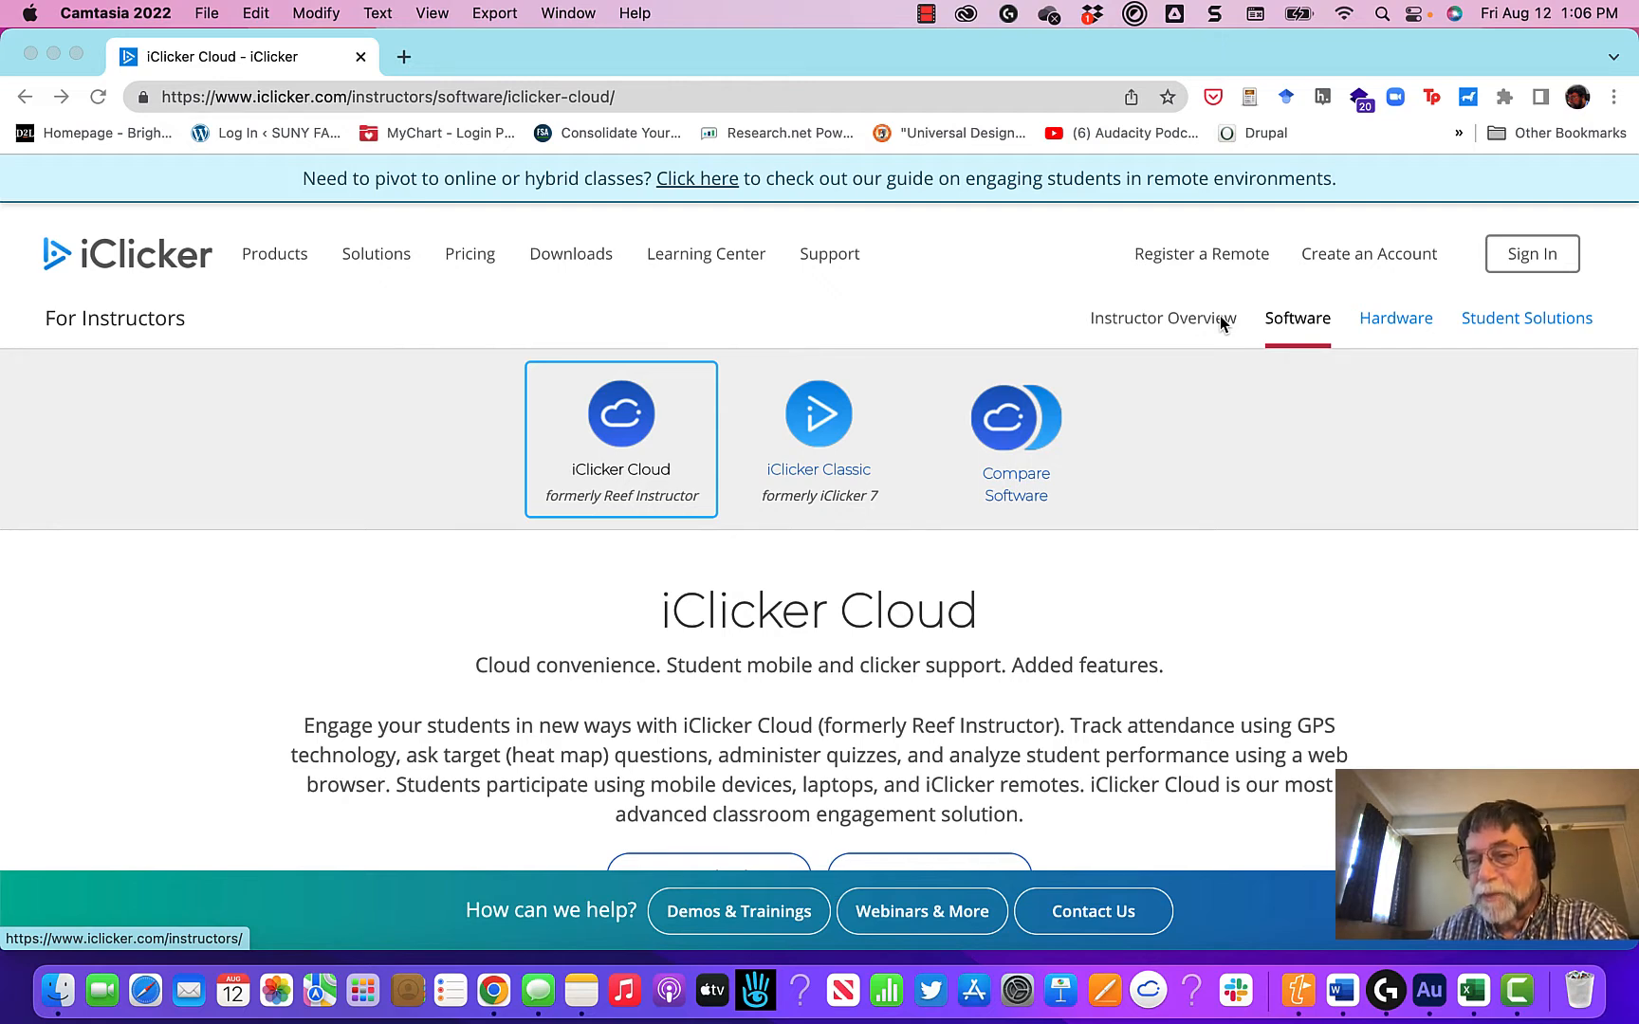
Step: Sign in to iClicker Cloud as an instructor using the prefilled account credentials
click(1532, 255)
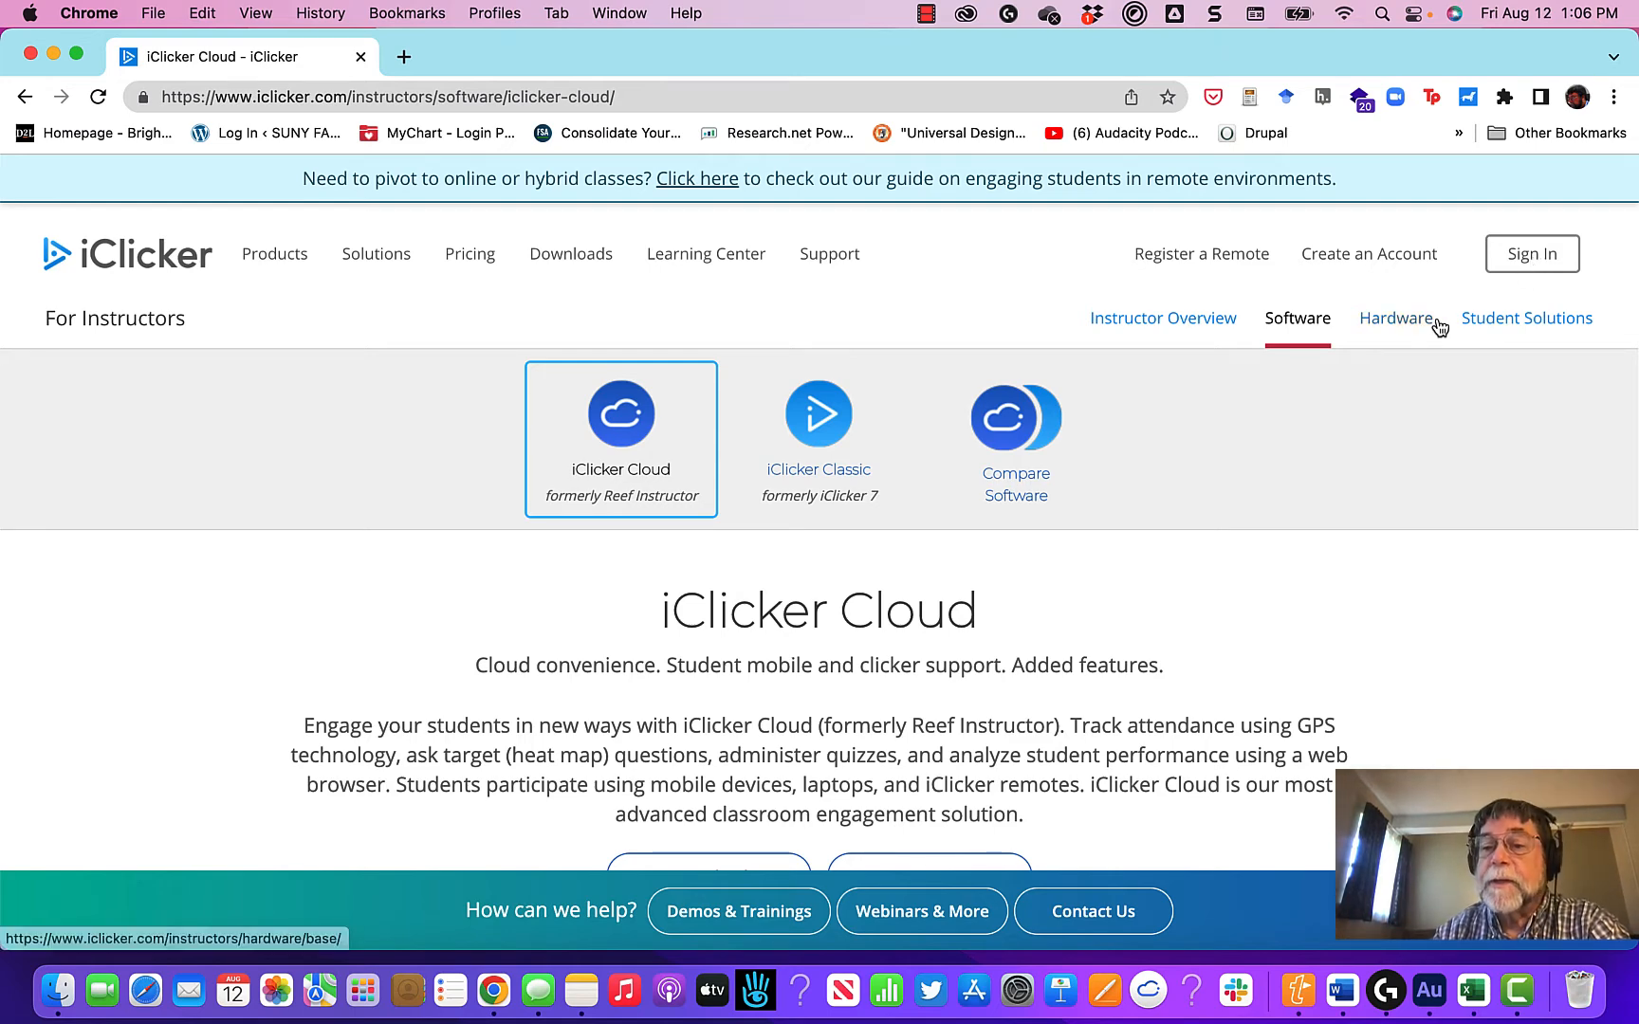
click(1540, 240)
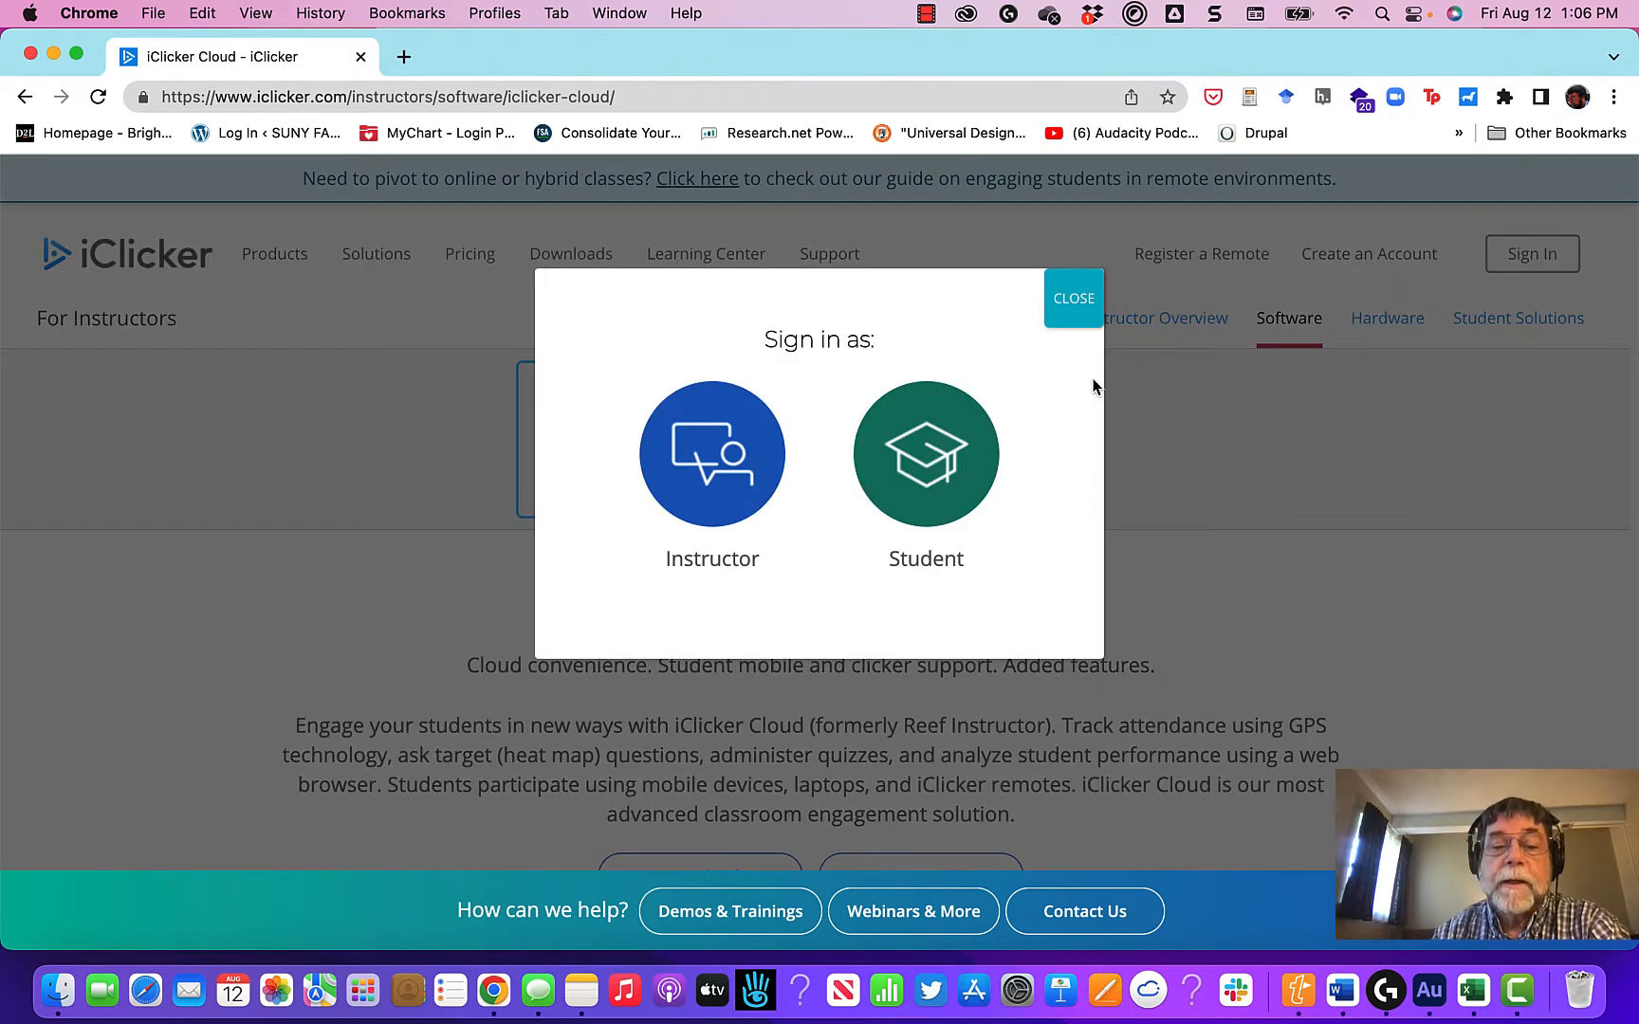
click(719, 482)
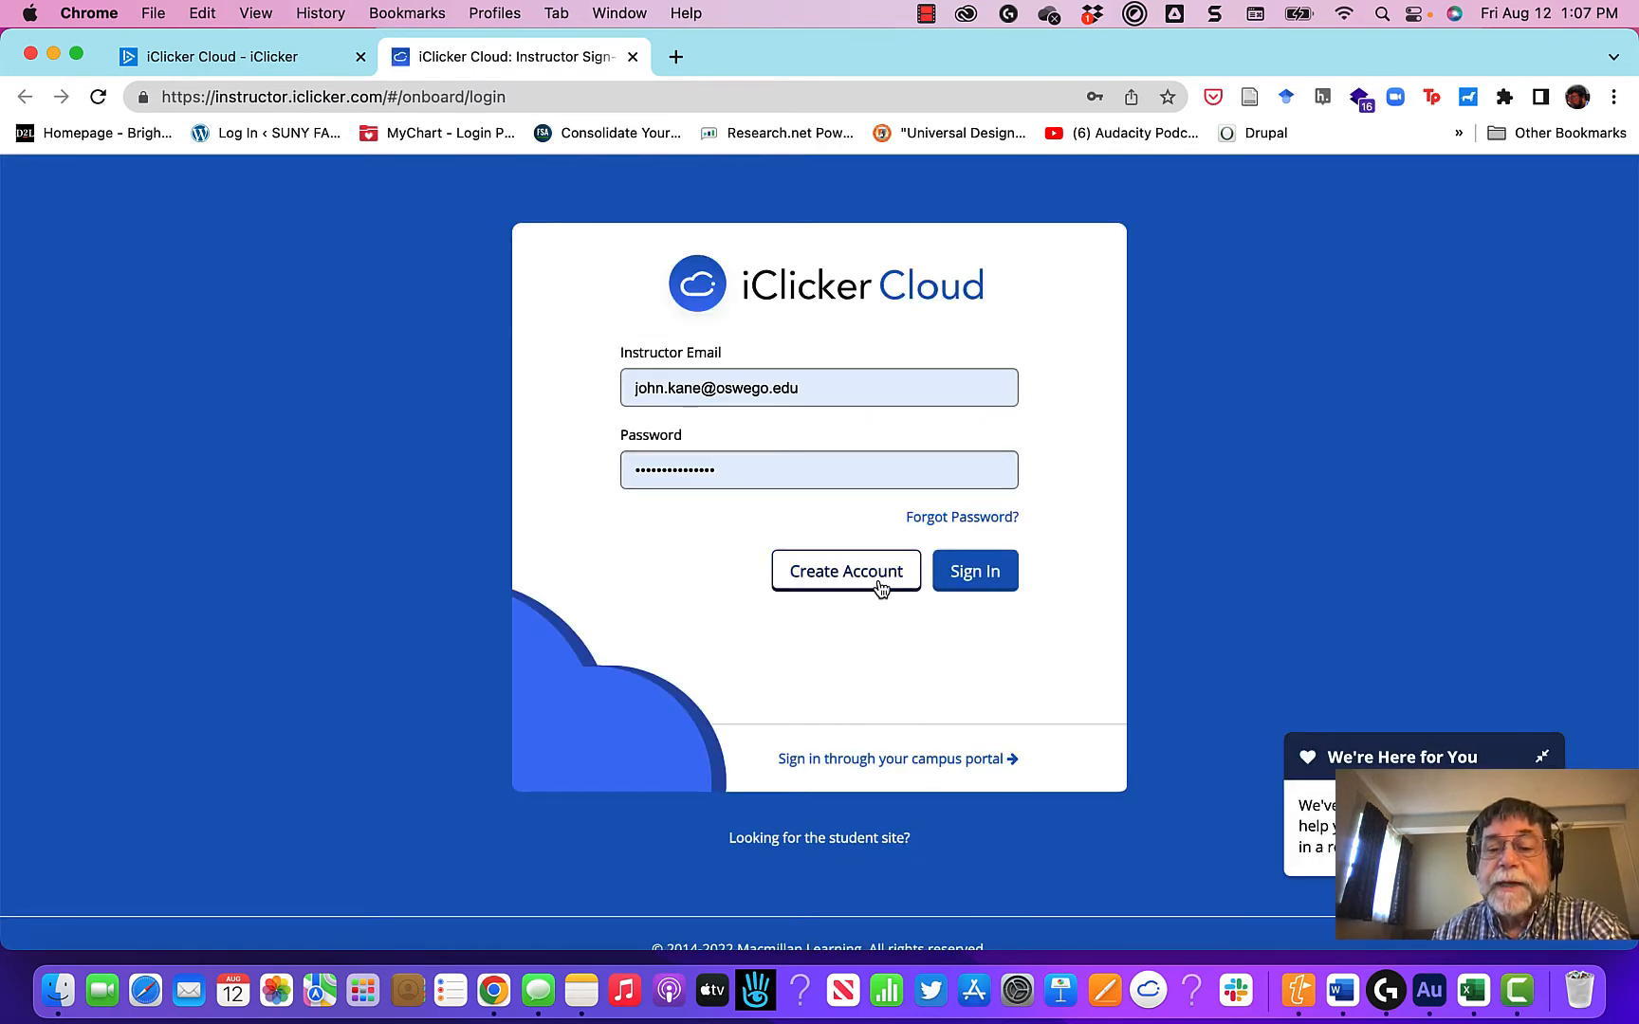
click(1009, 583)
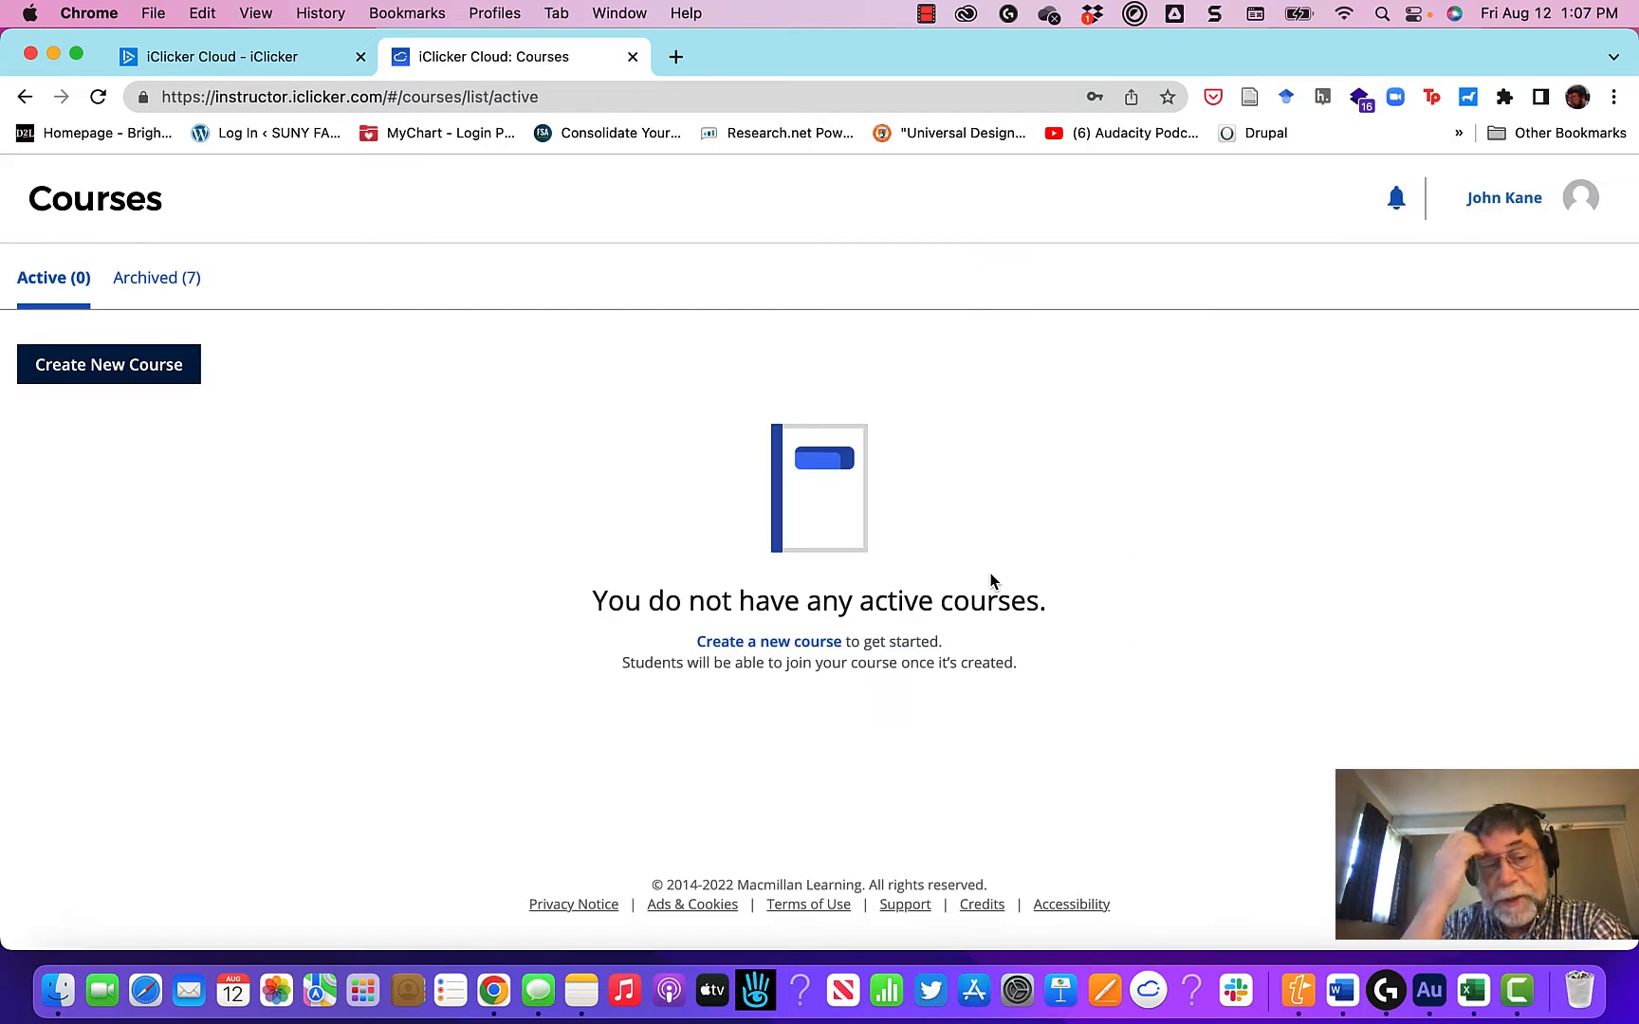
Step: Start a new full course and name it Eco 101-800
click(109, 368)
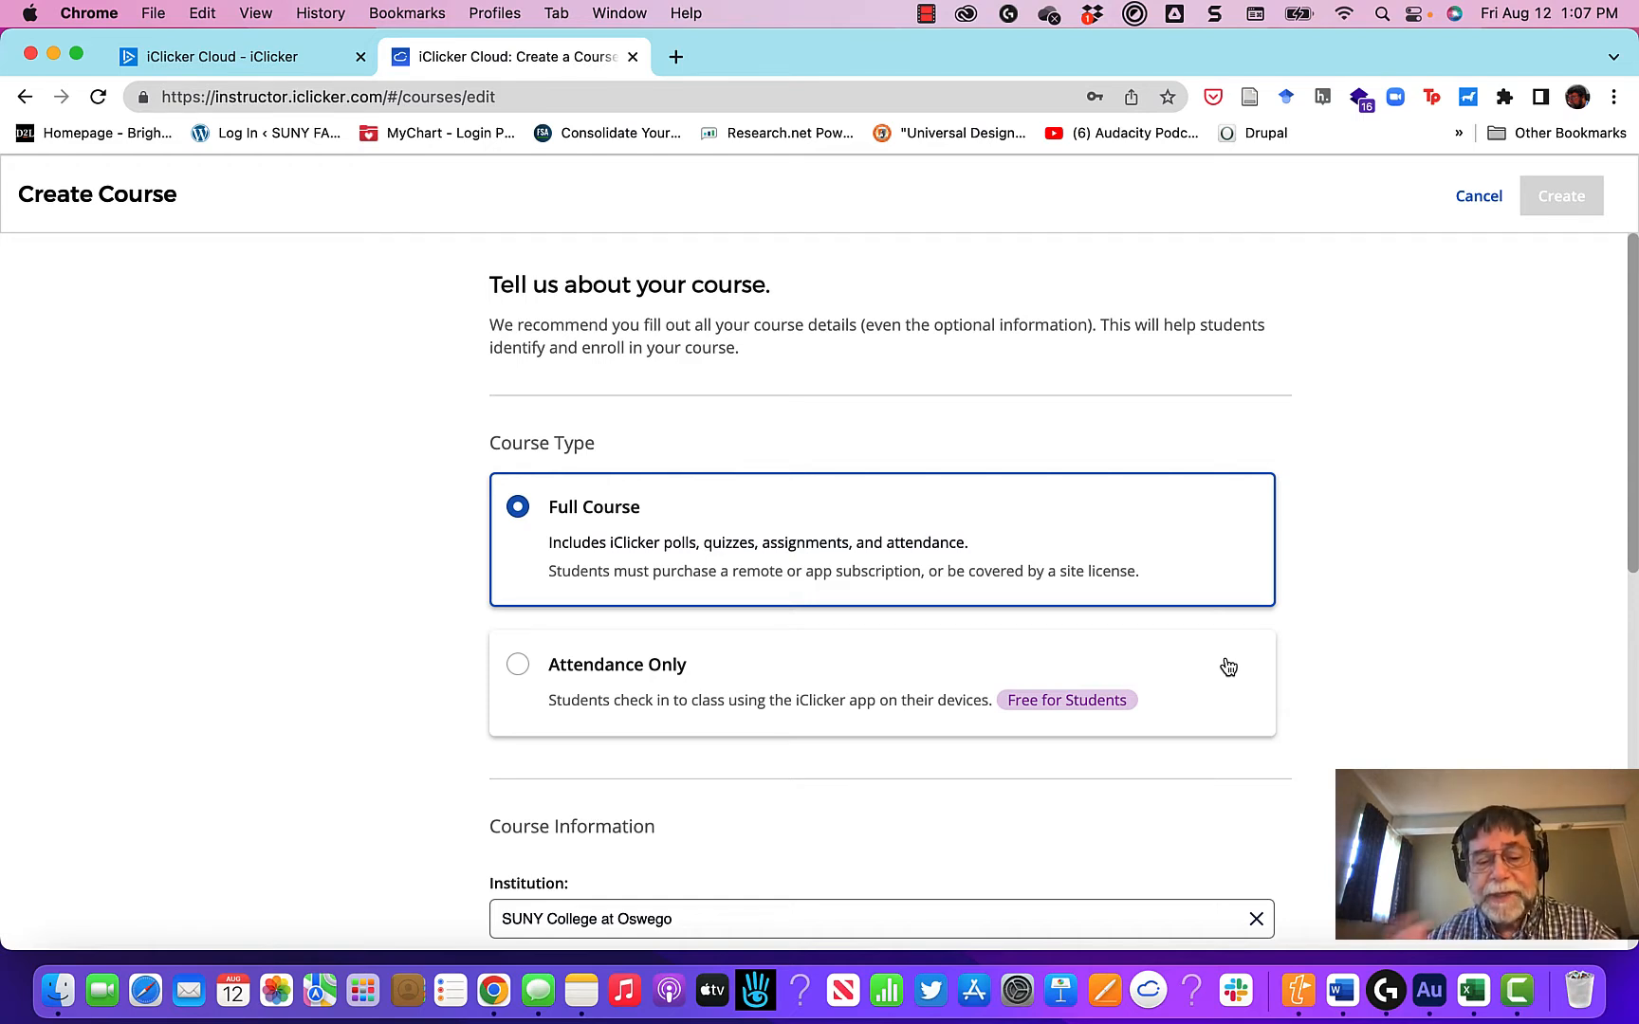
scroll(1228, 667, down, 1)
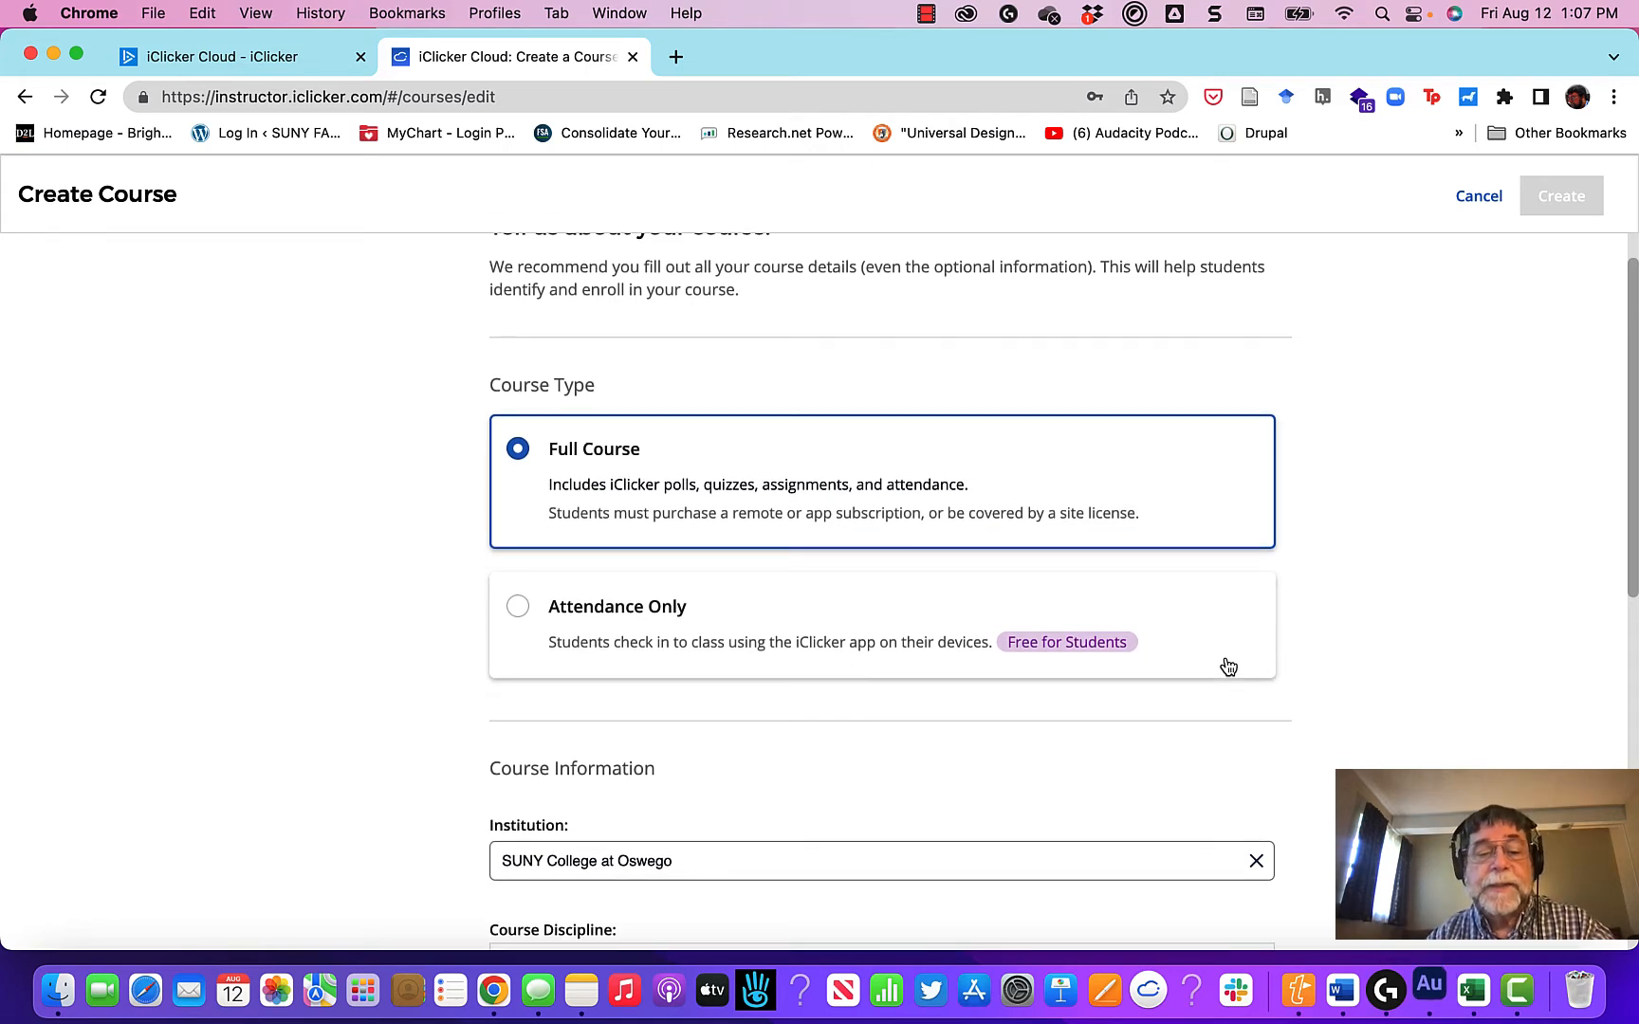
scroll(1126, 721, down, 2)
scroll(1125, 727, down, 3)
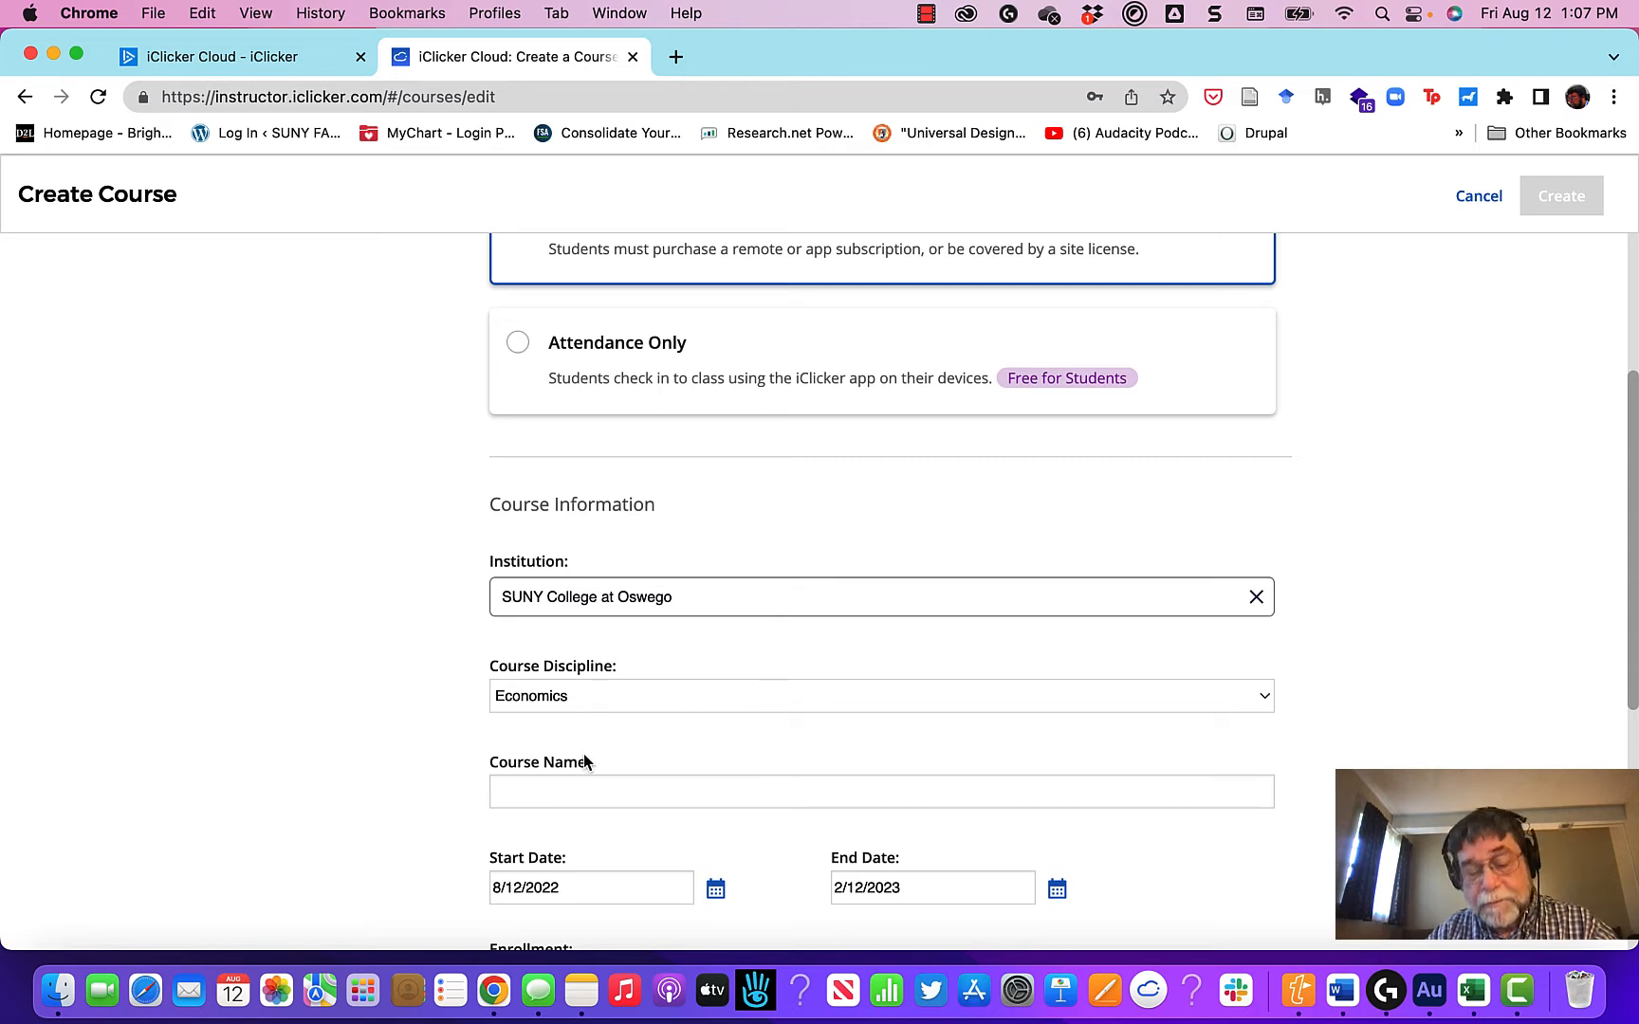
click(586, 787)
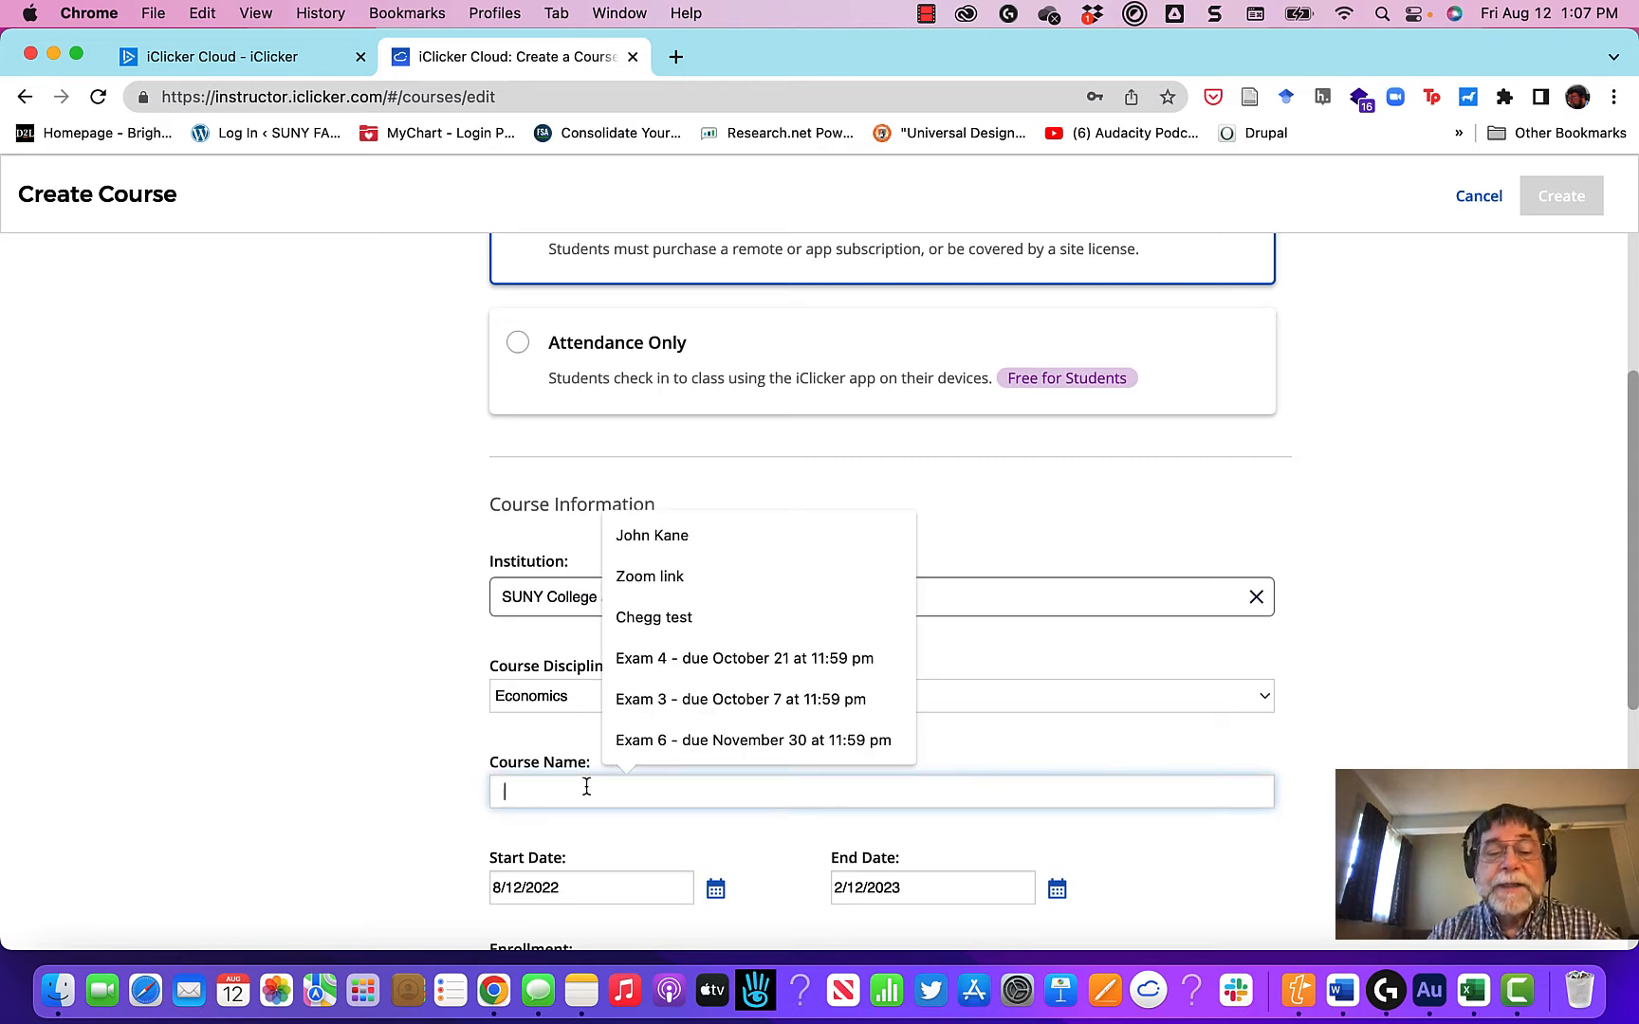
text(Eco 101-800)
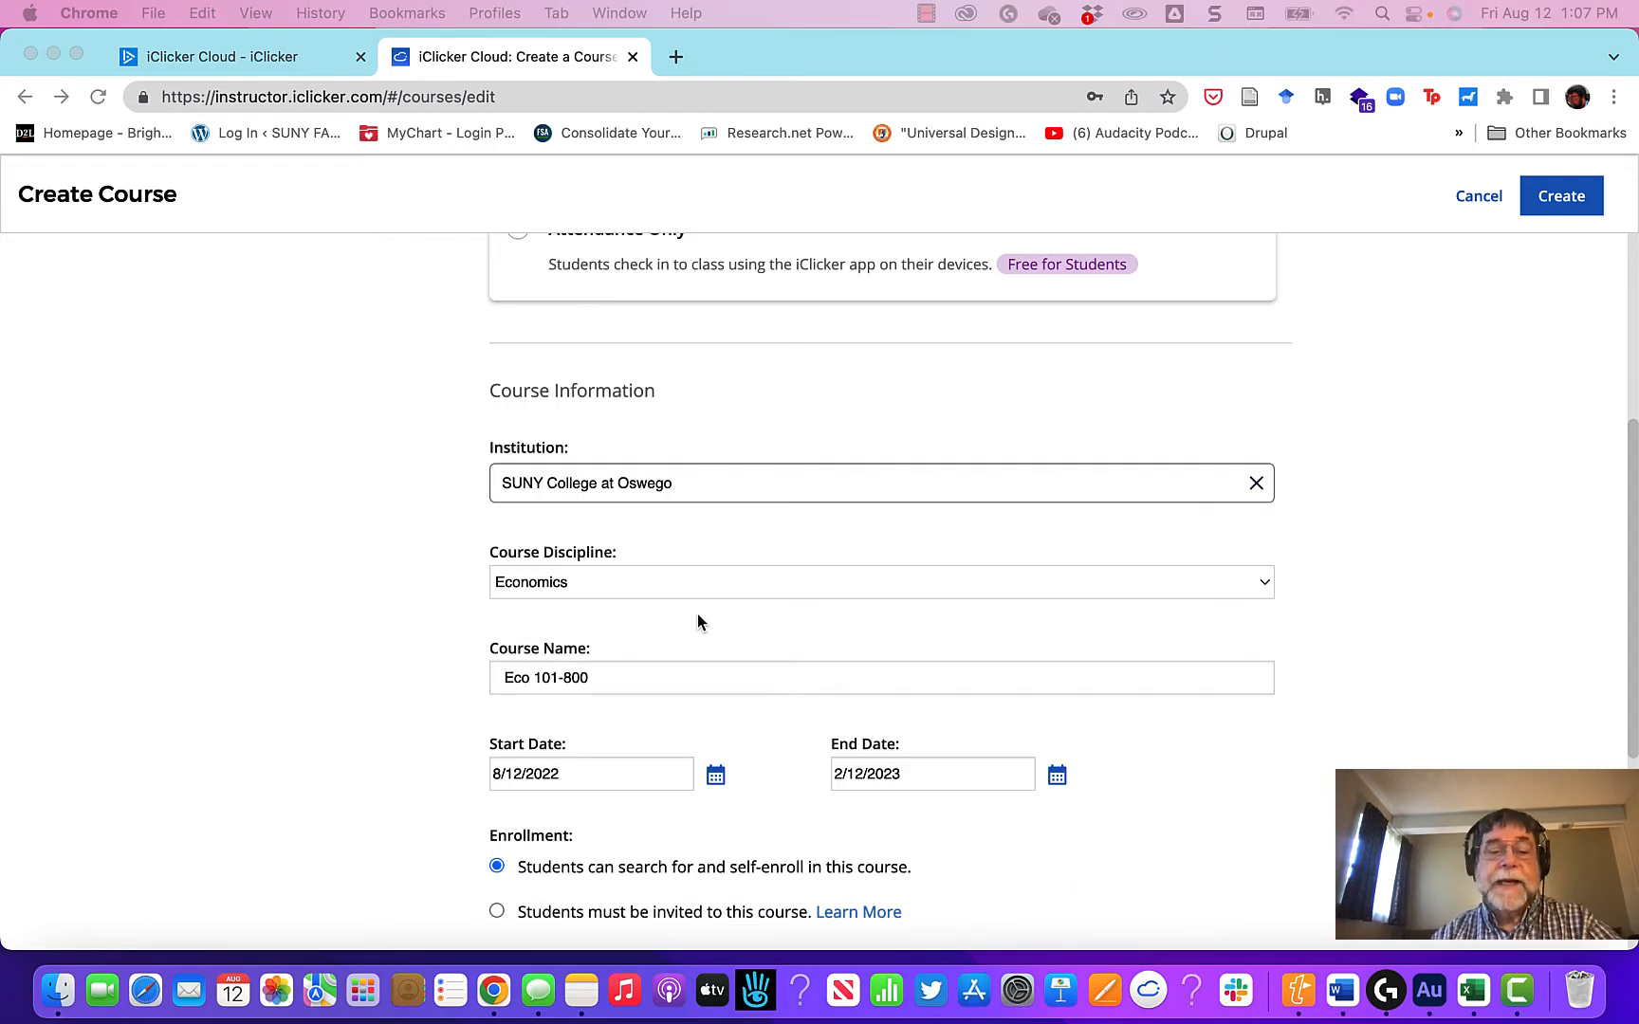
Step: Set the course's start date to 8/23/2022
click(525, 774)
key(BackSpace)
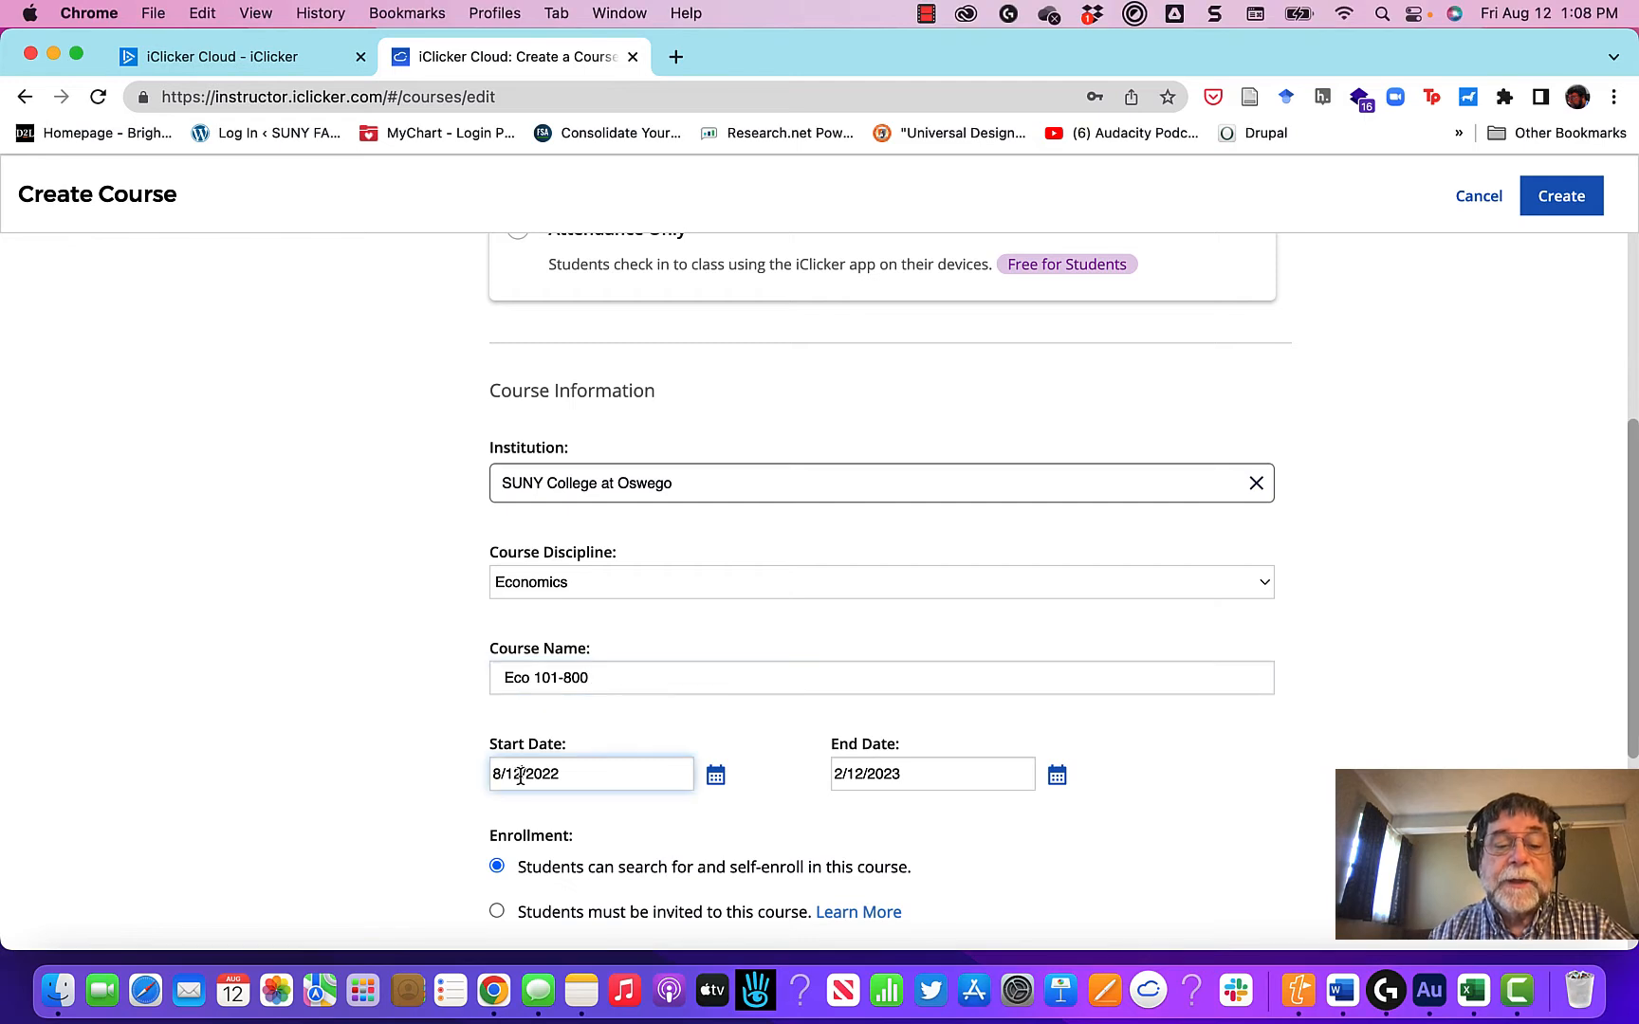
key(BackSpace)
text(23)
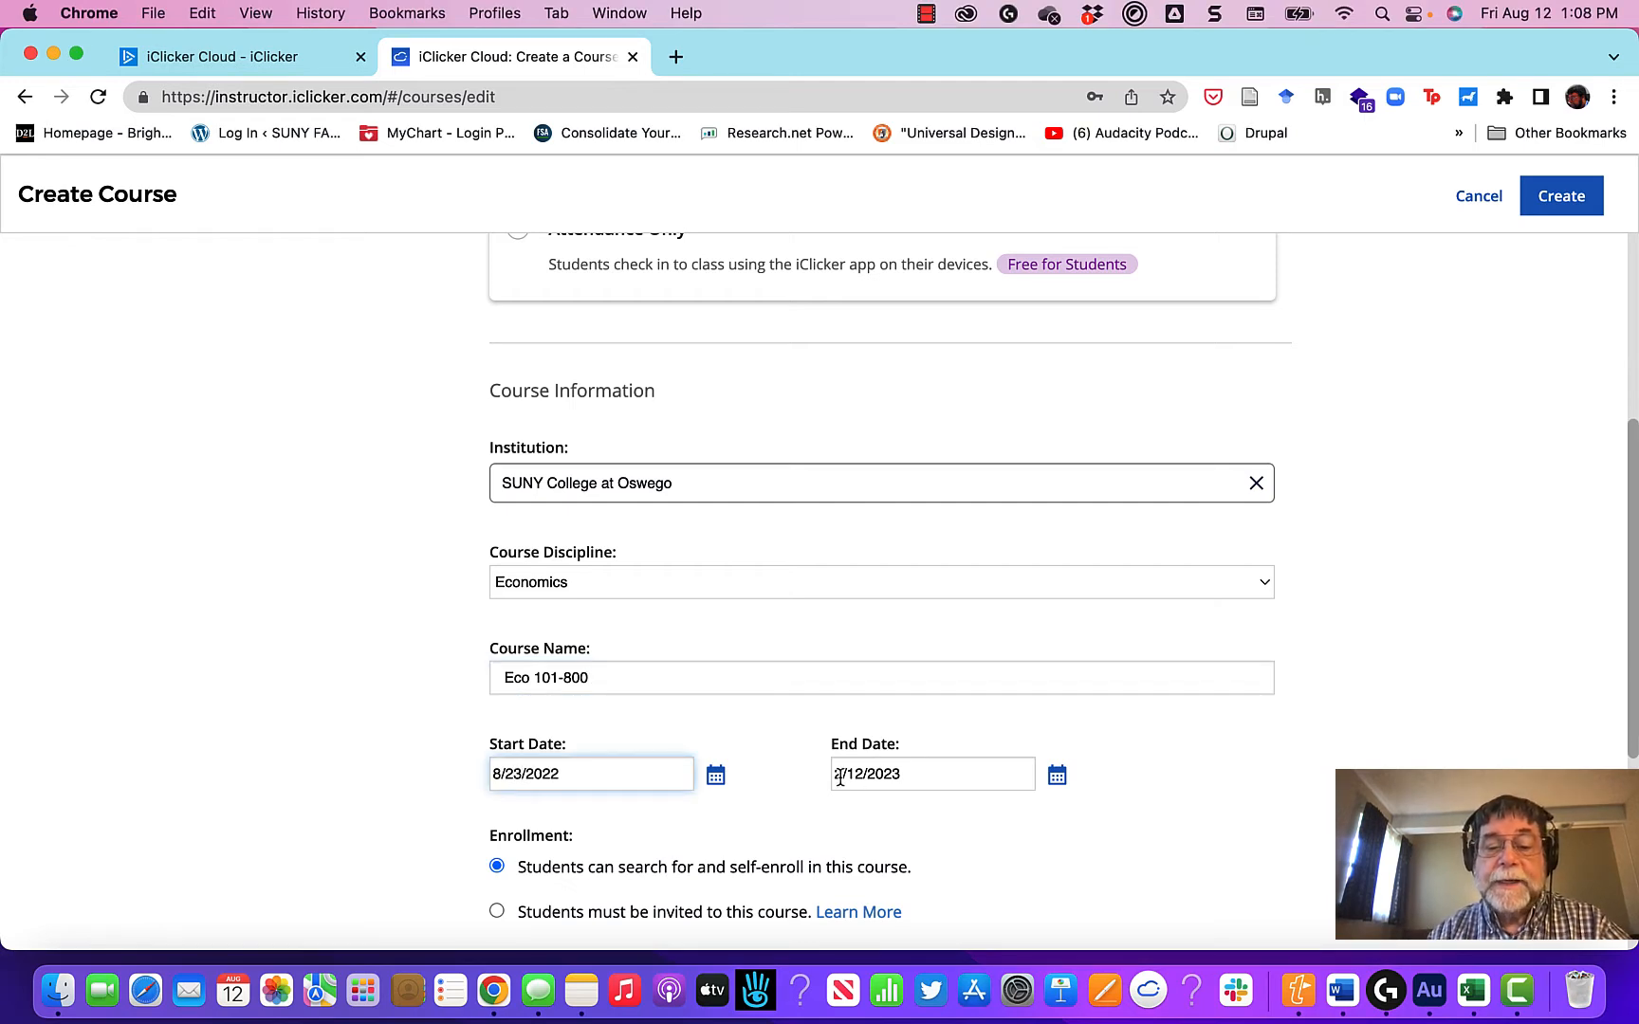
Step: Set the course's end date to 12/20/2022
click(851, 783)
key(BackSpace)
text(12)
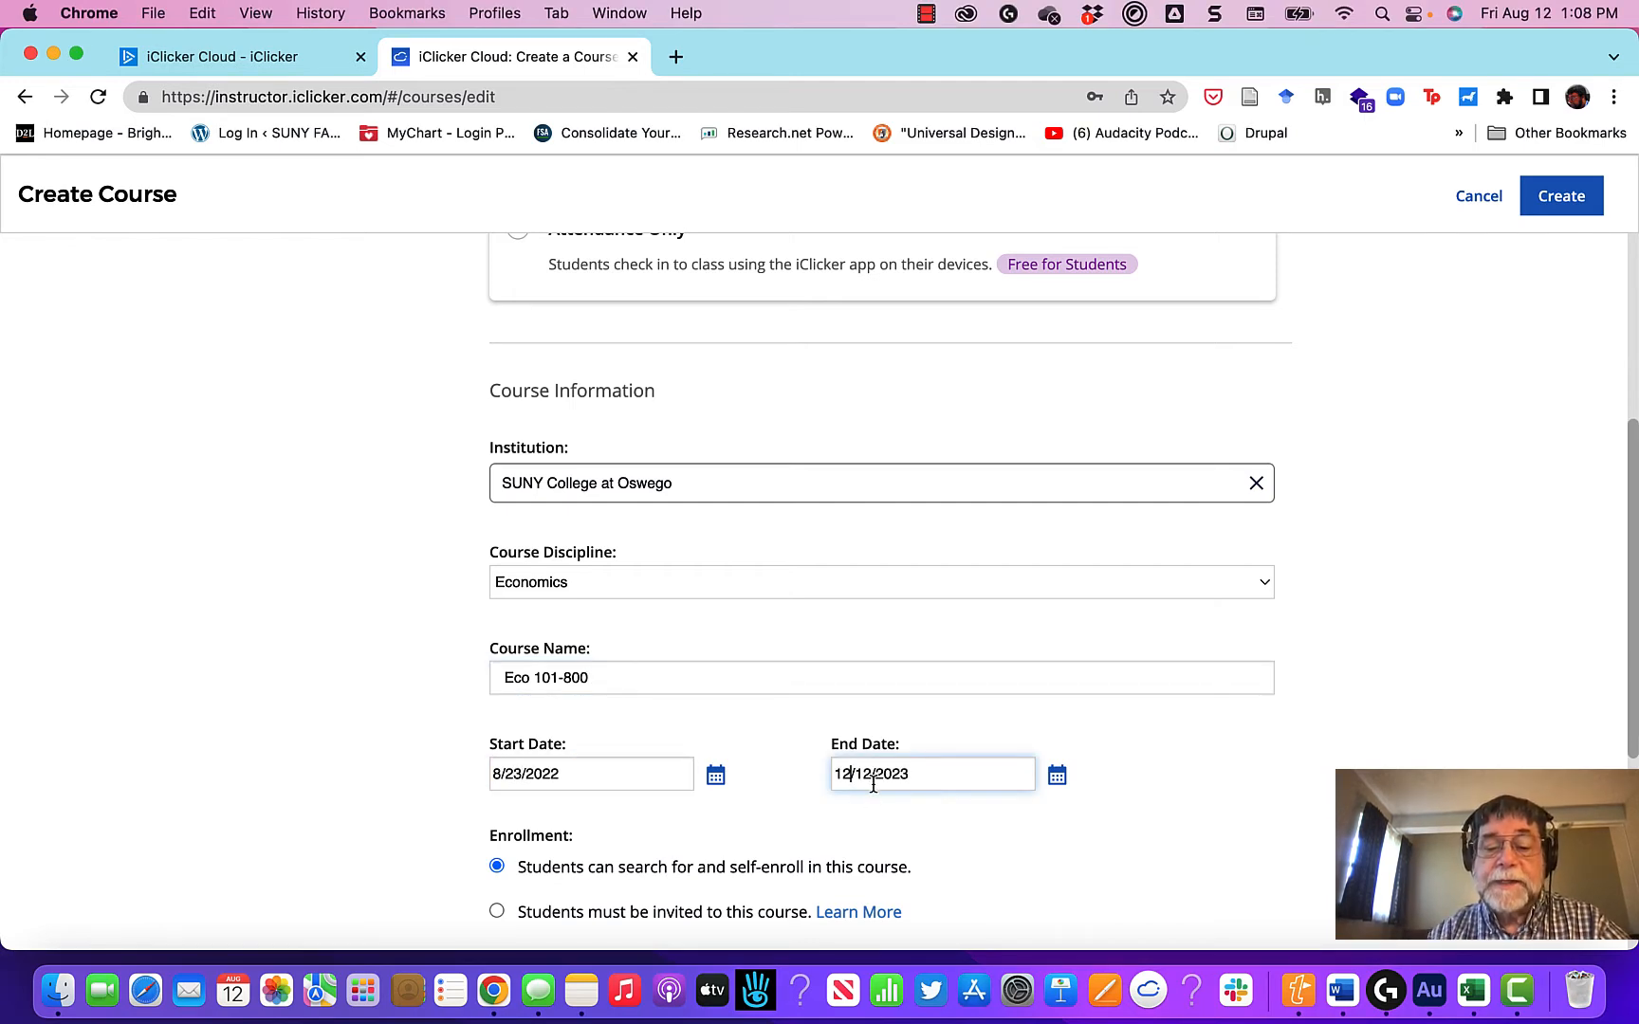
click(868, 775)
key(BackSpace)
text(20)
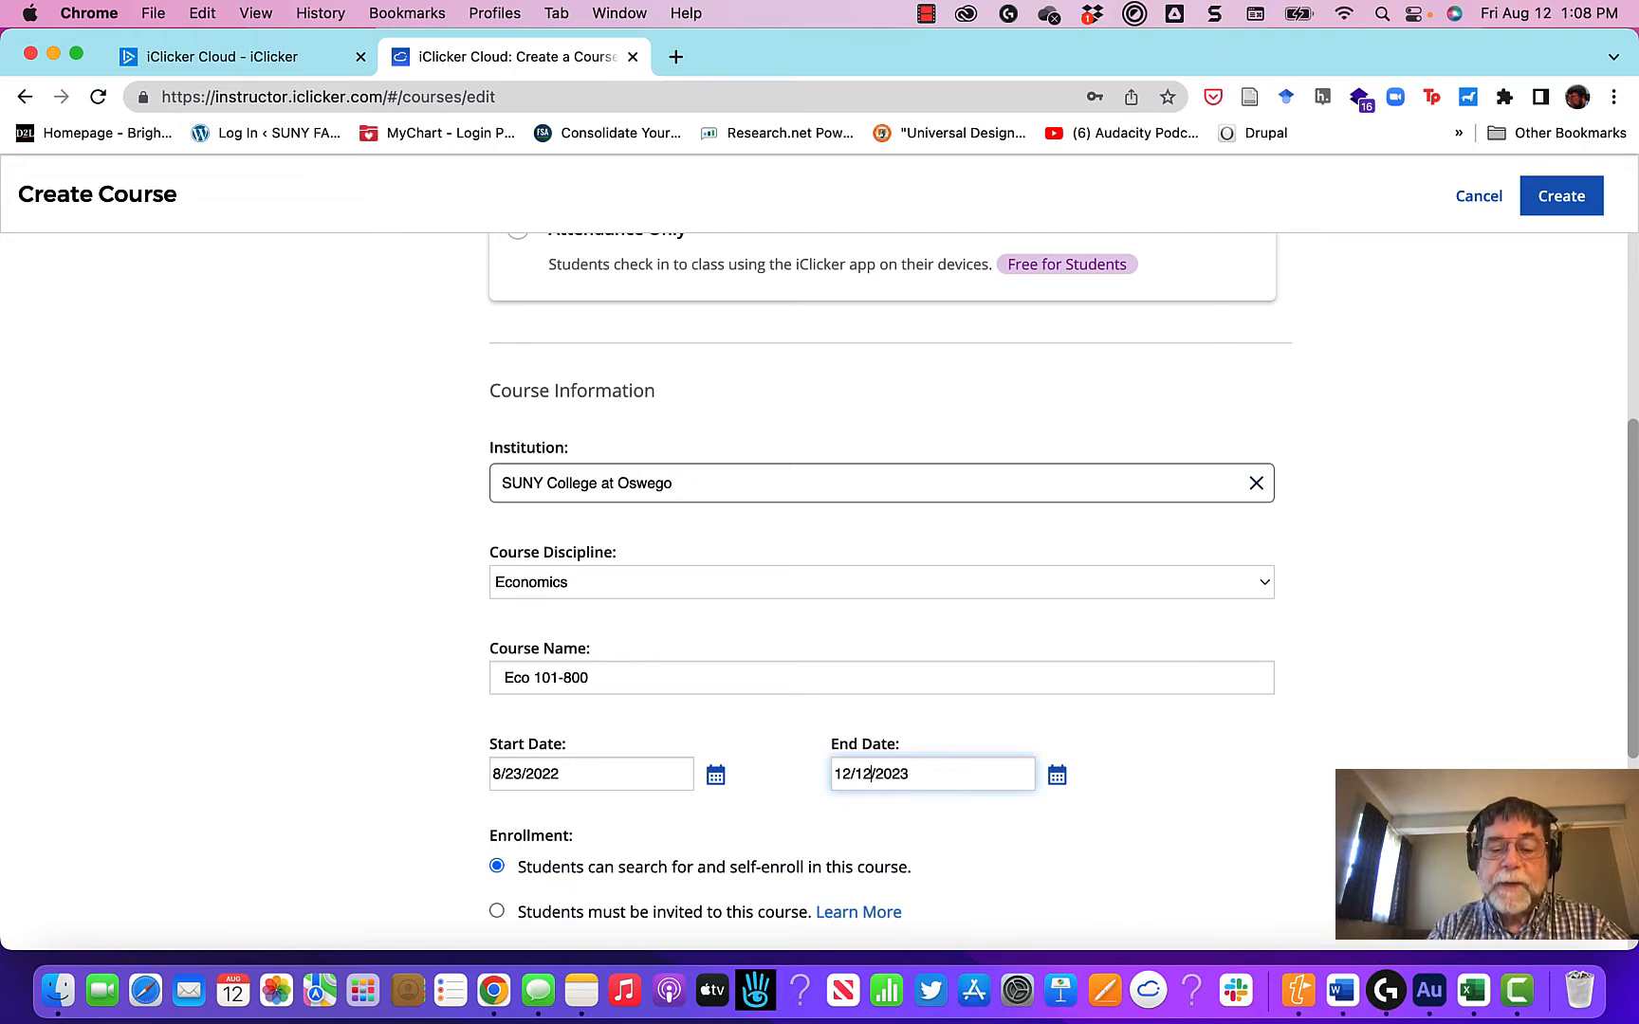
key(Left)
key(Left)
key(BackSpace)
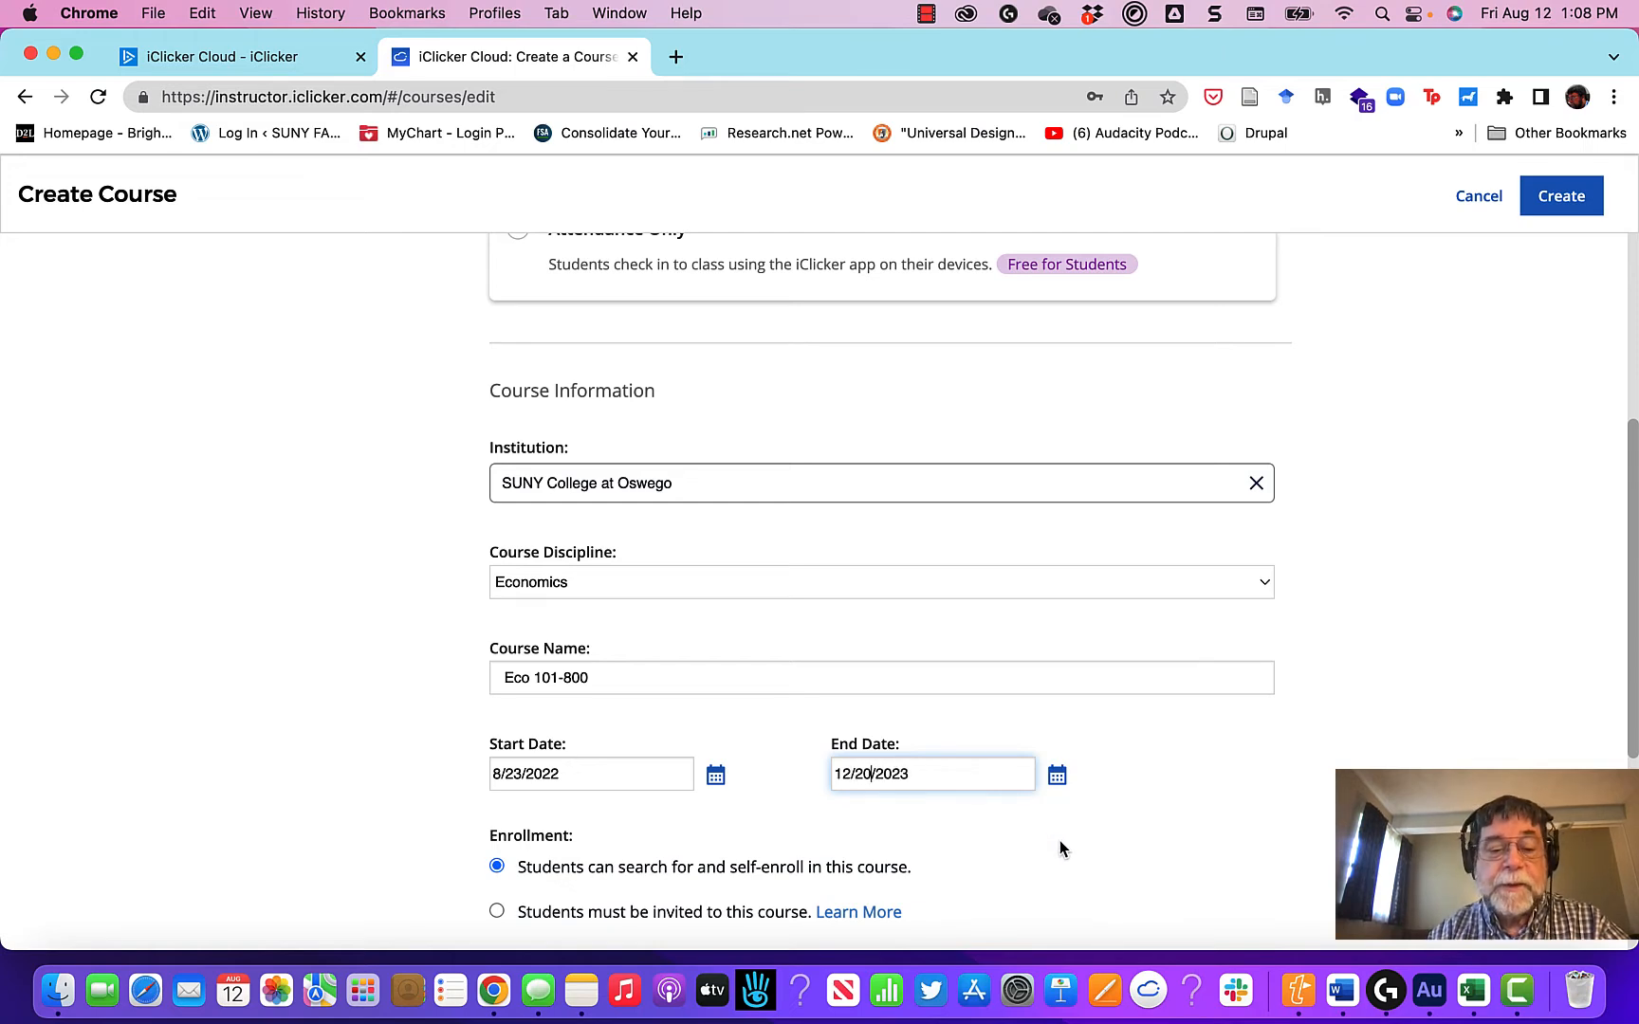
click(923, 774)
key(BackSpace)
text(2)
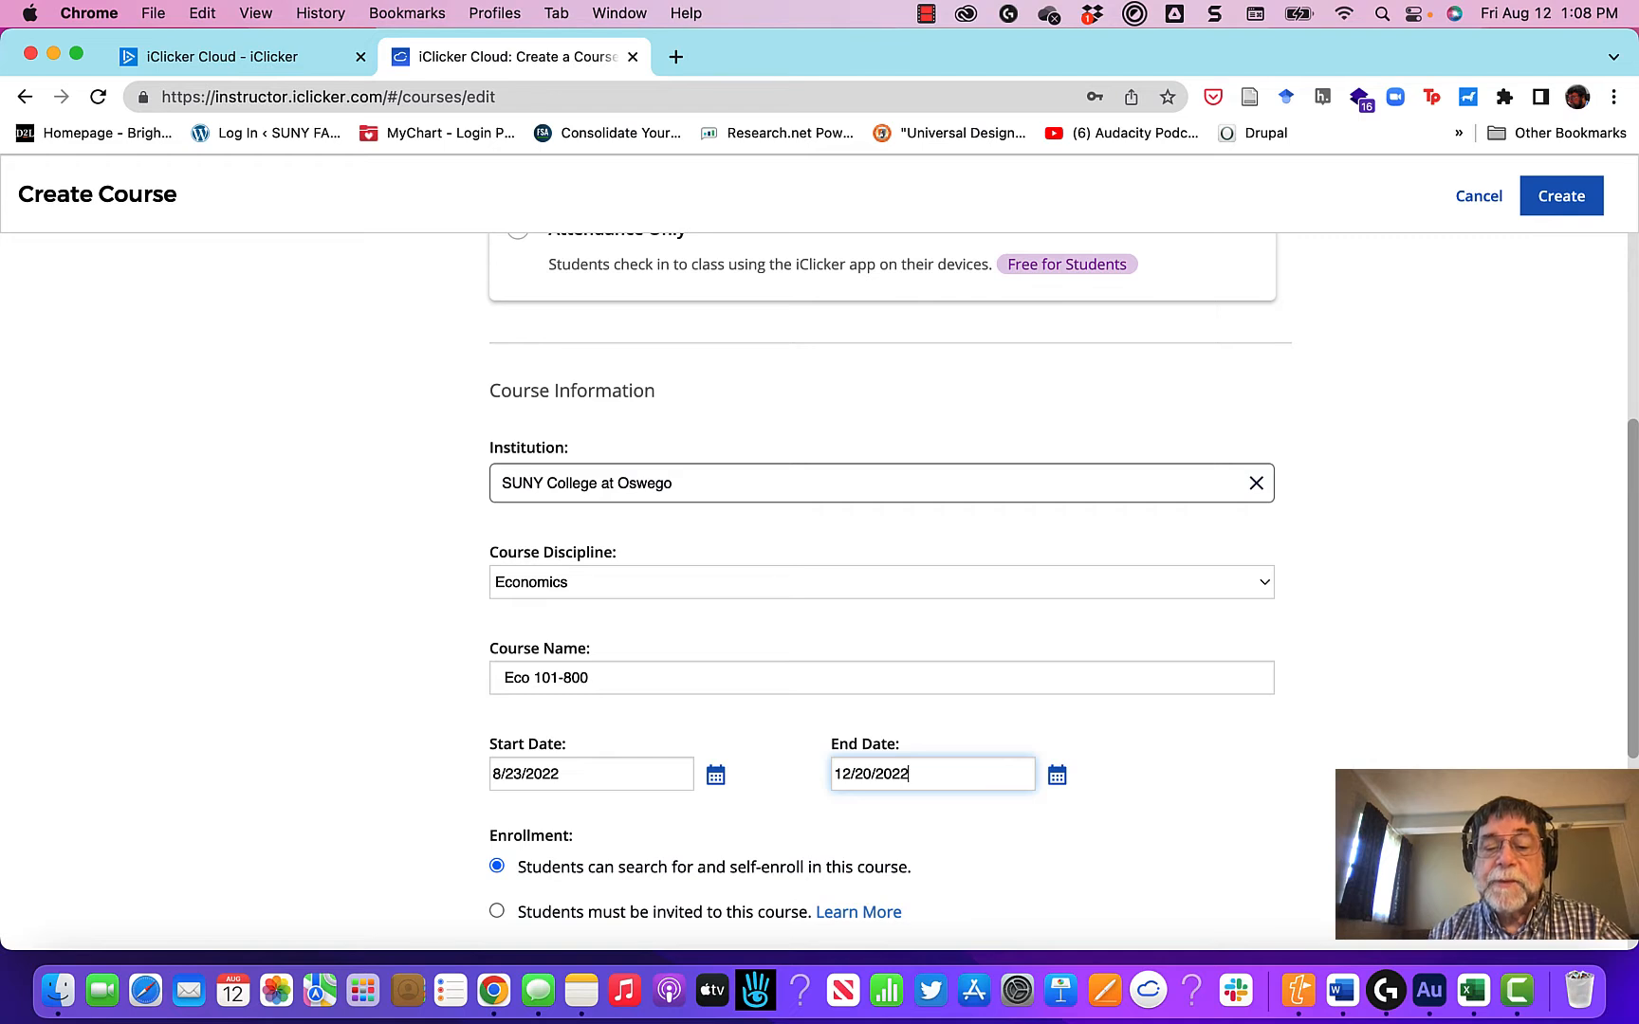
Step: Fill in the optional course ID as Eco 101-800 and the term as Fall 2022
scroll(1017, 858, down, 5)
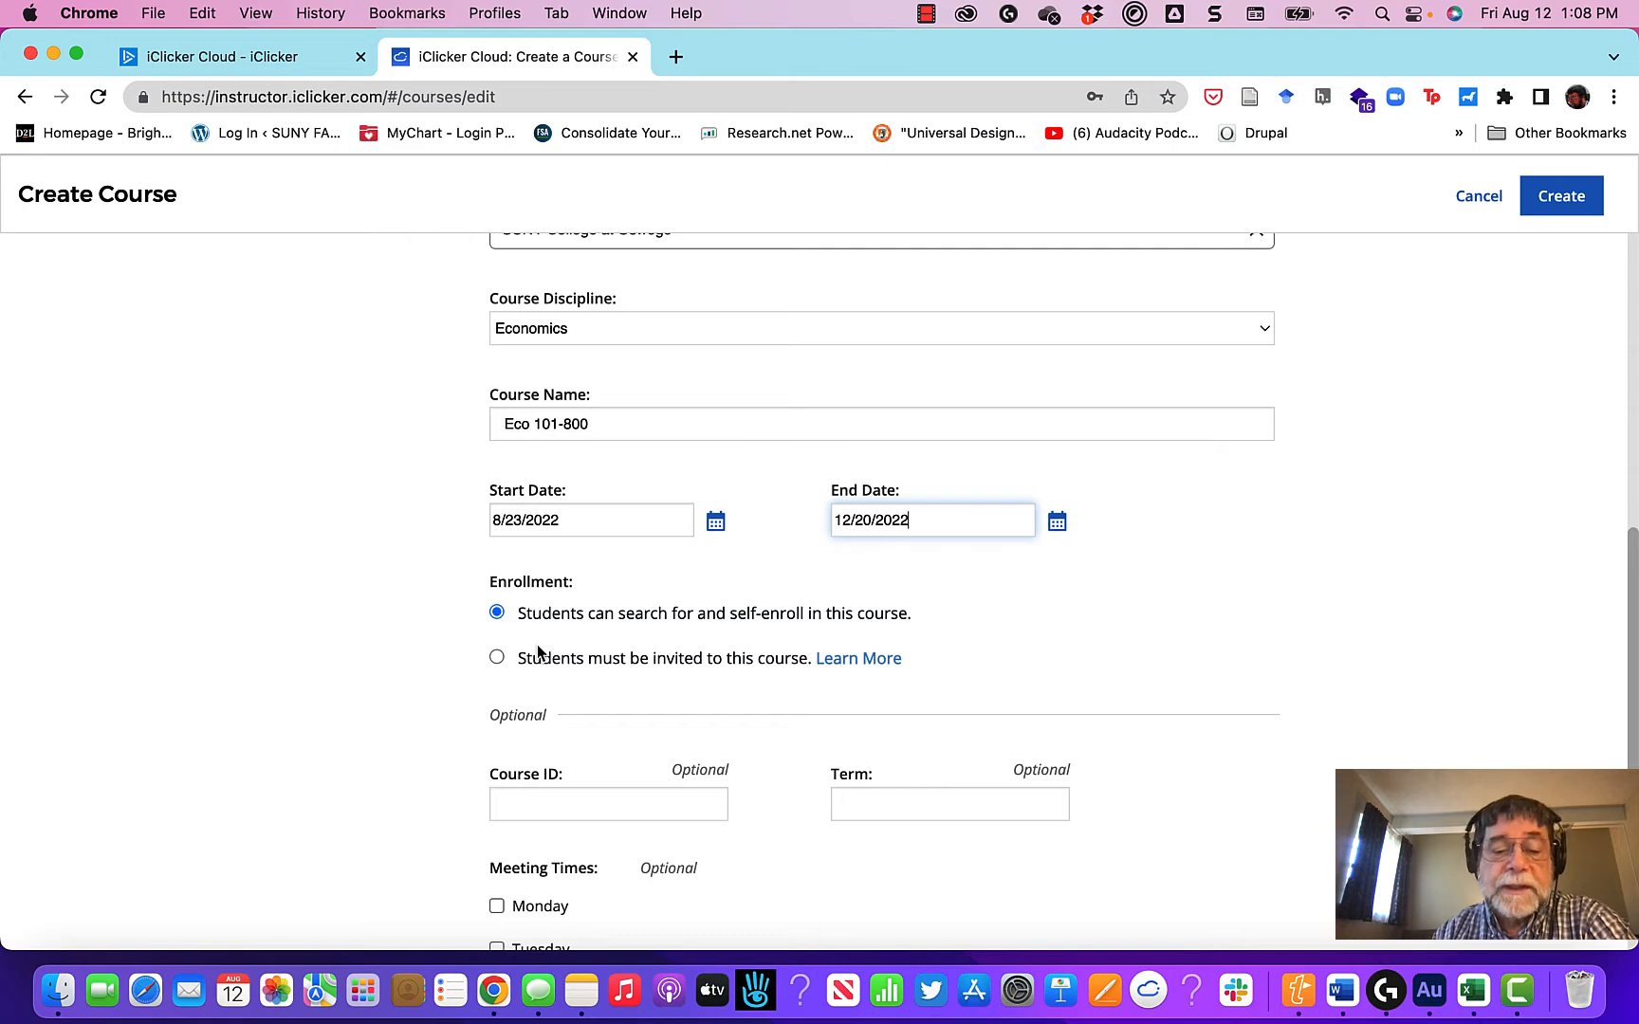
scroll(537, 652, down, 4)
click(646, 624)
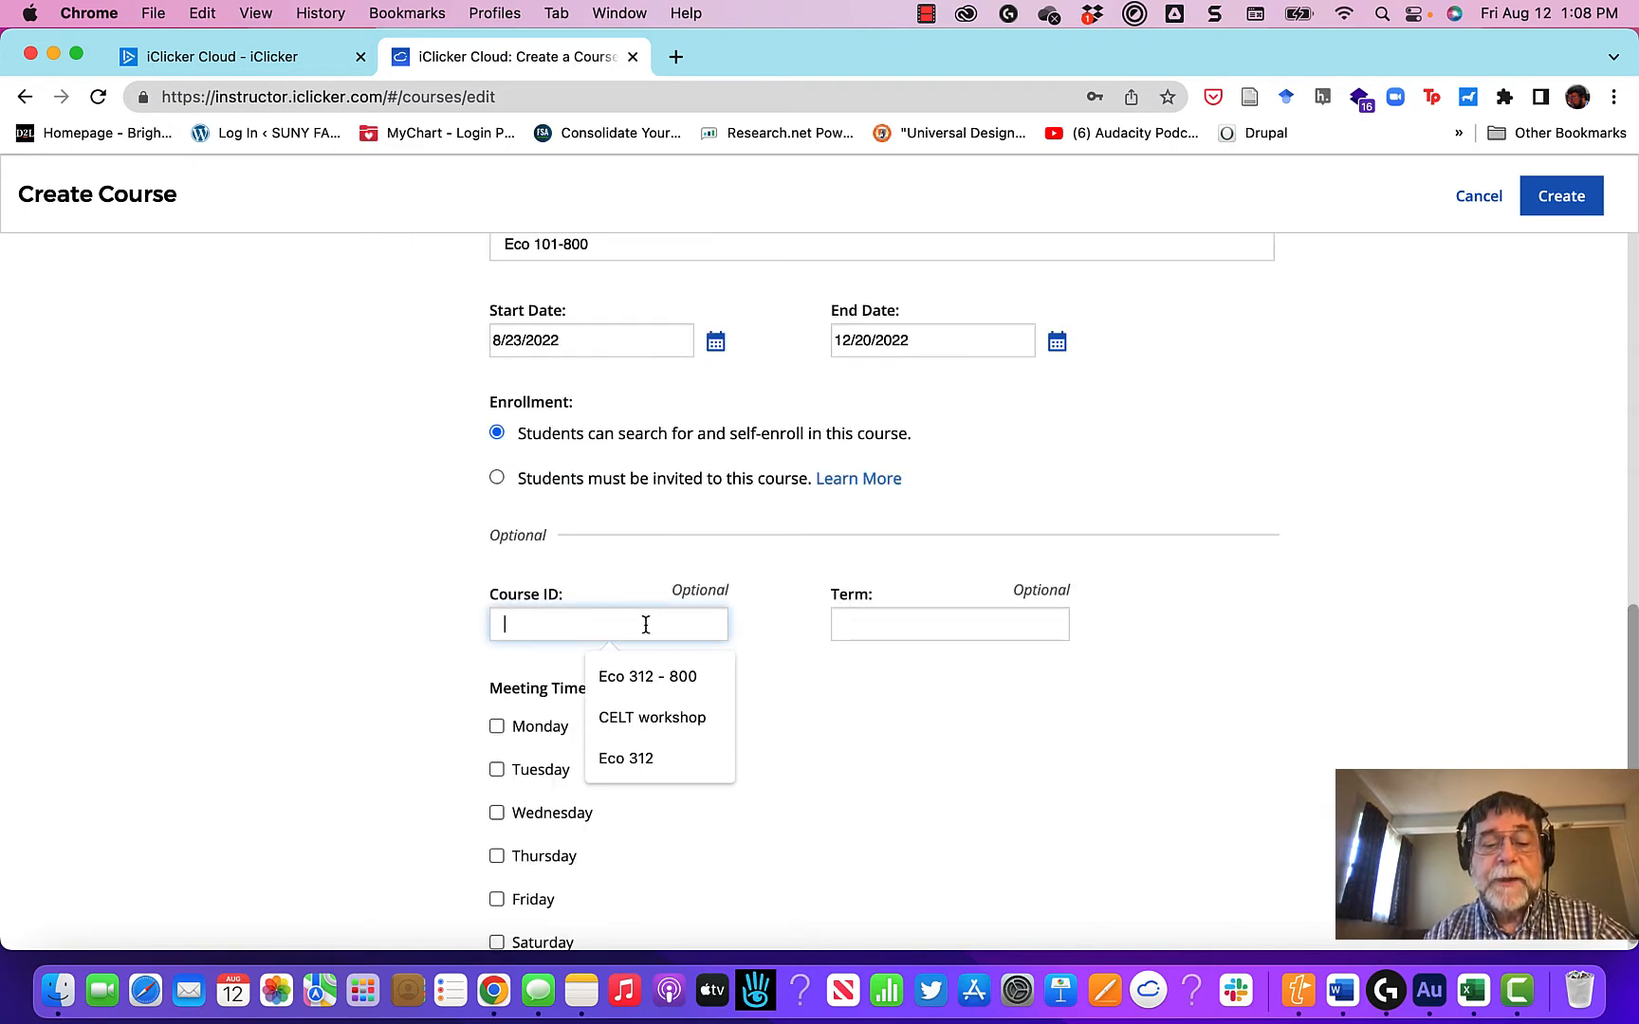
text(Eco 1010)
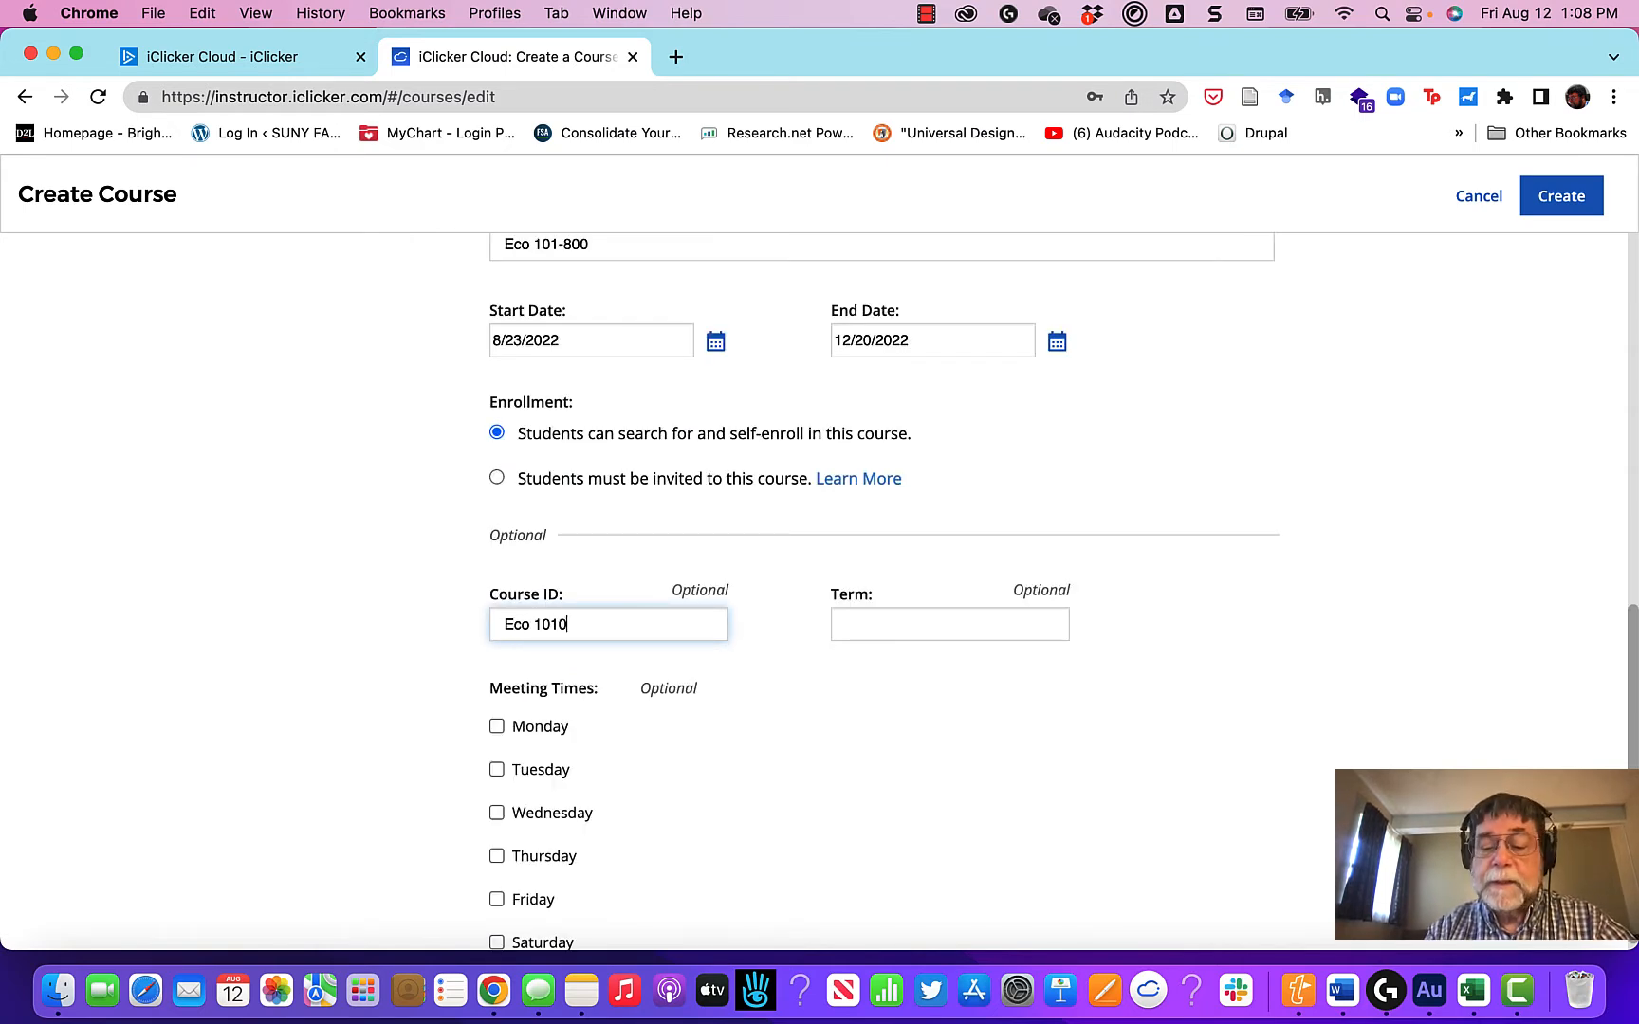
key(BackSpace)
key(BackSpace)
text(1-)
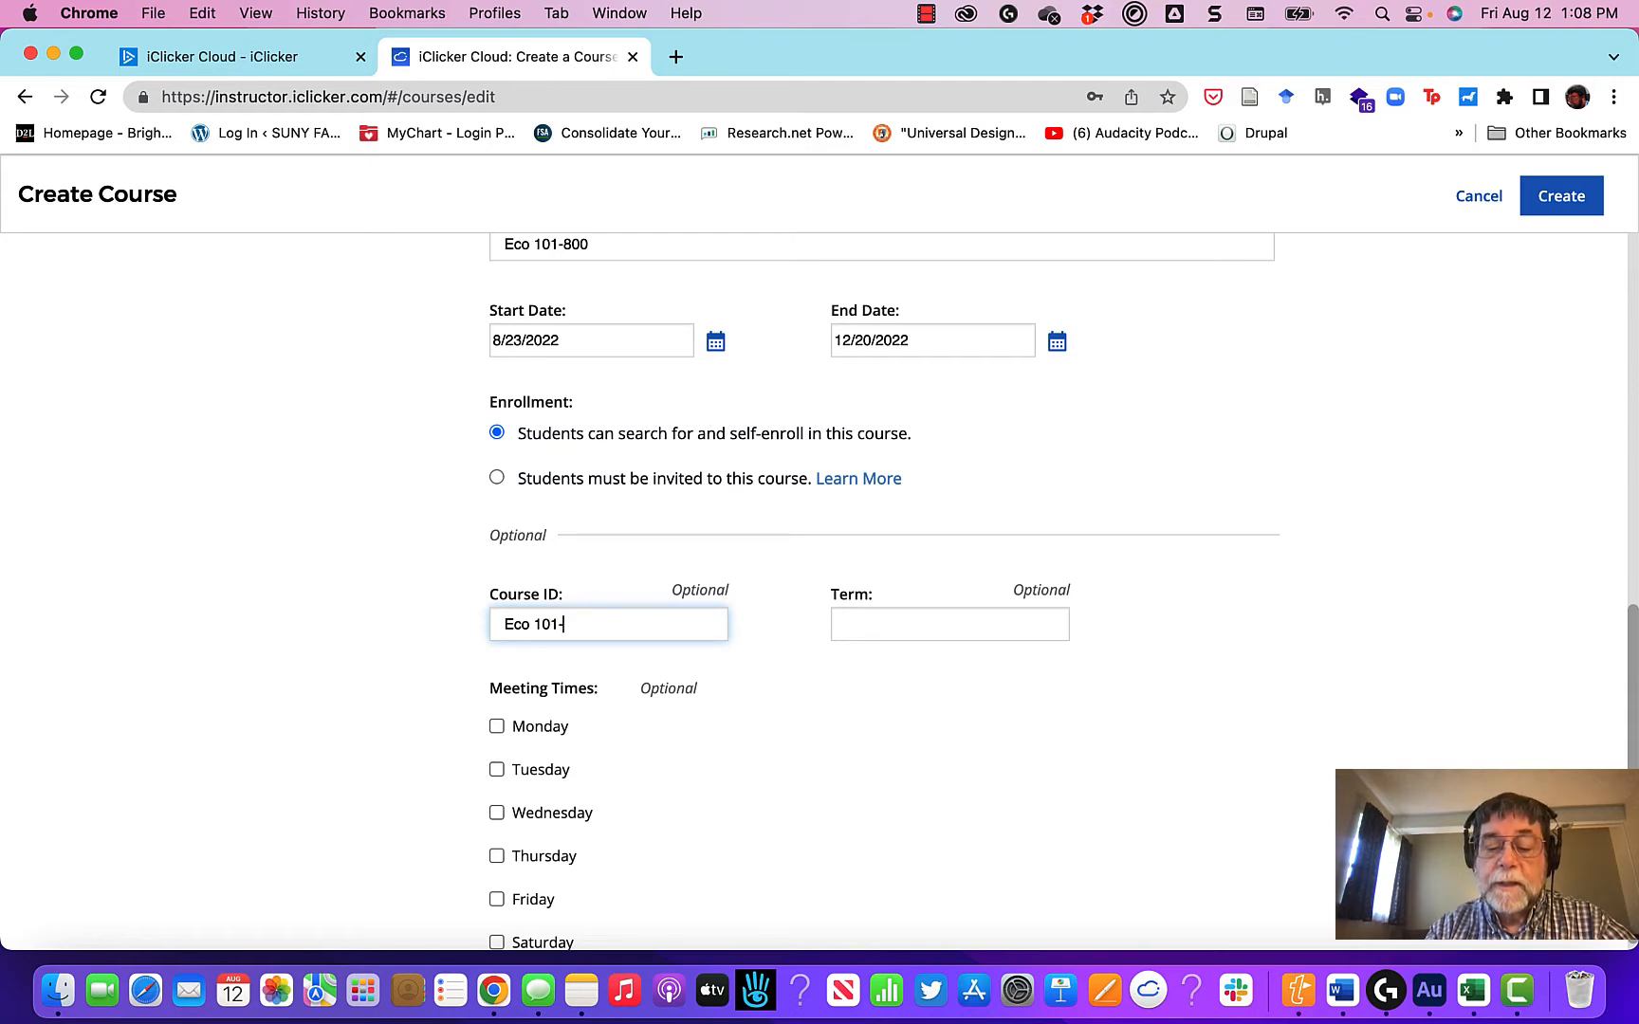
text(800)
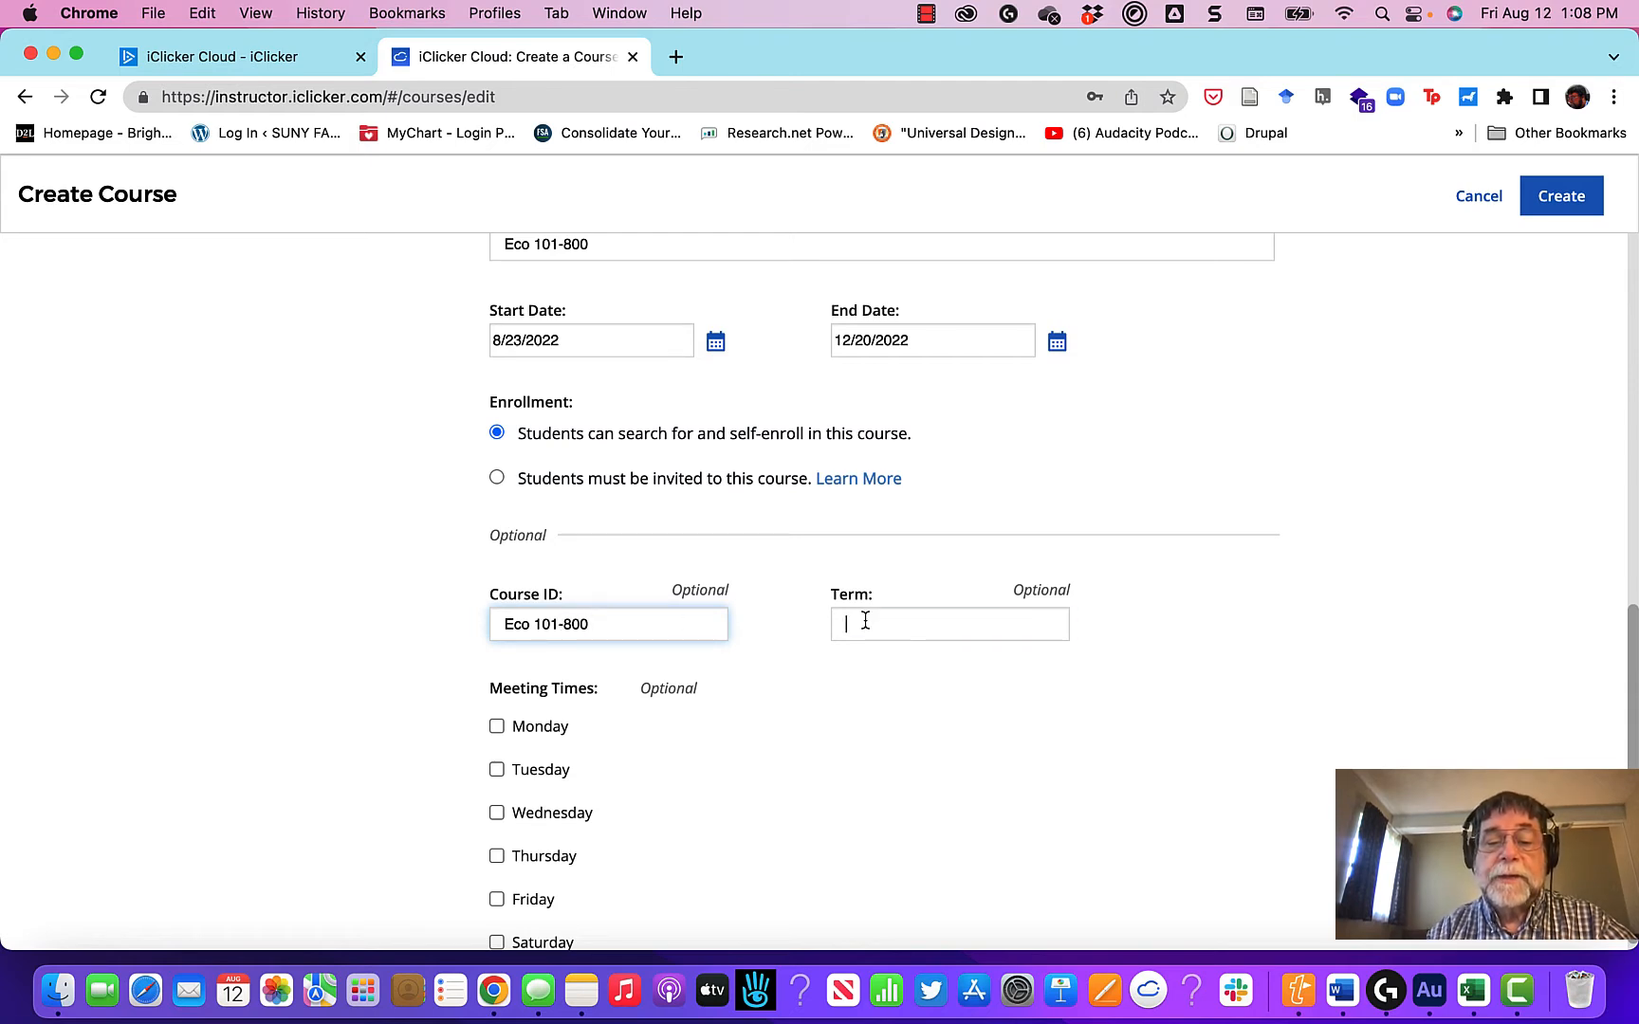
click(865, 621)
text(Fall 2022)
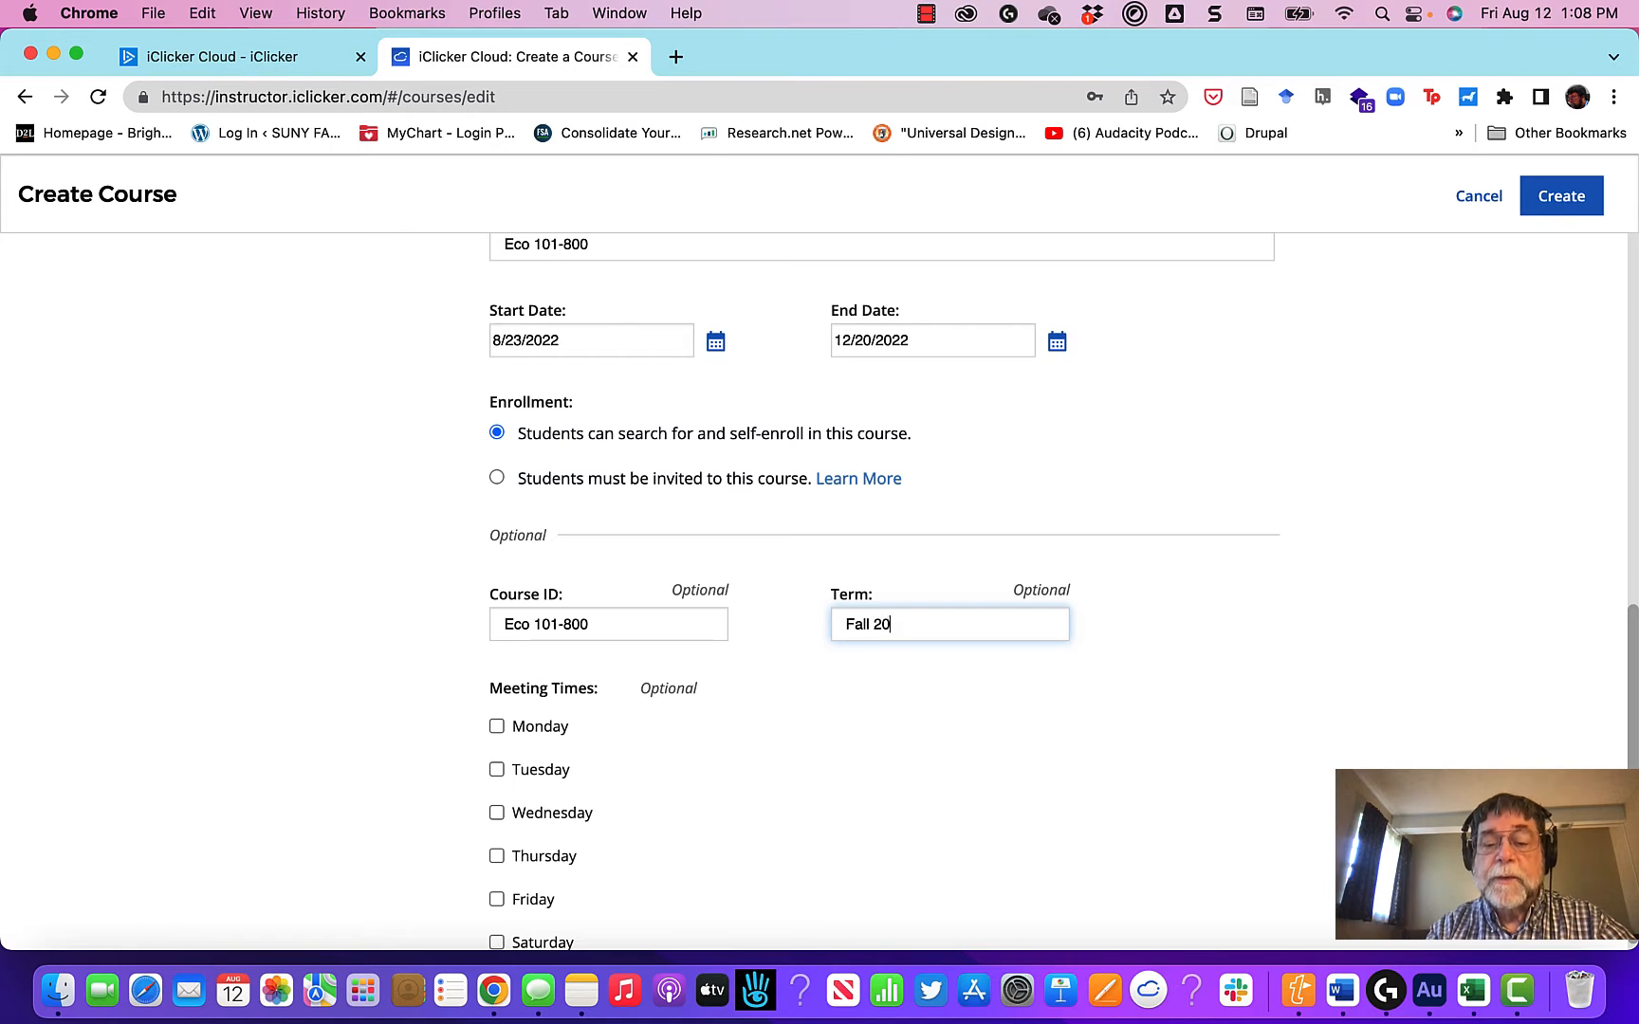
Step: Select Tuesday and Thursday as meeting days and set the Tuesday meeting time to 2:20 PM
click(499, 769)
click(497, 857)
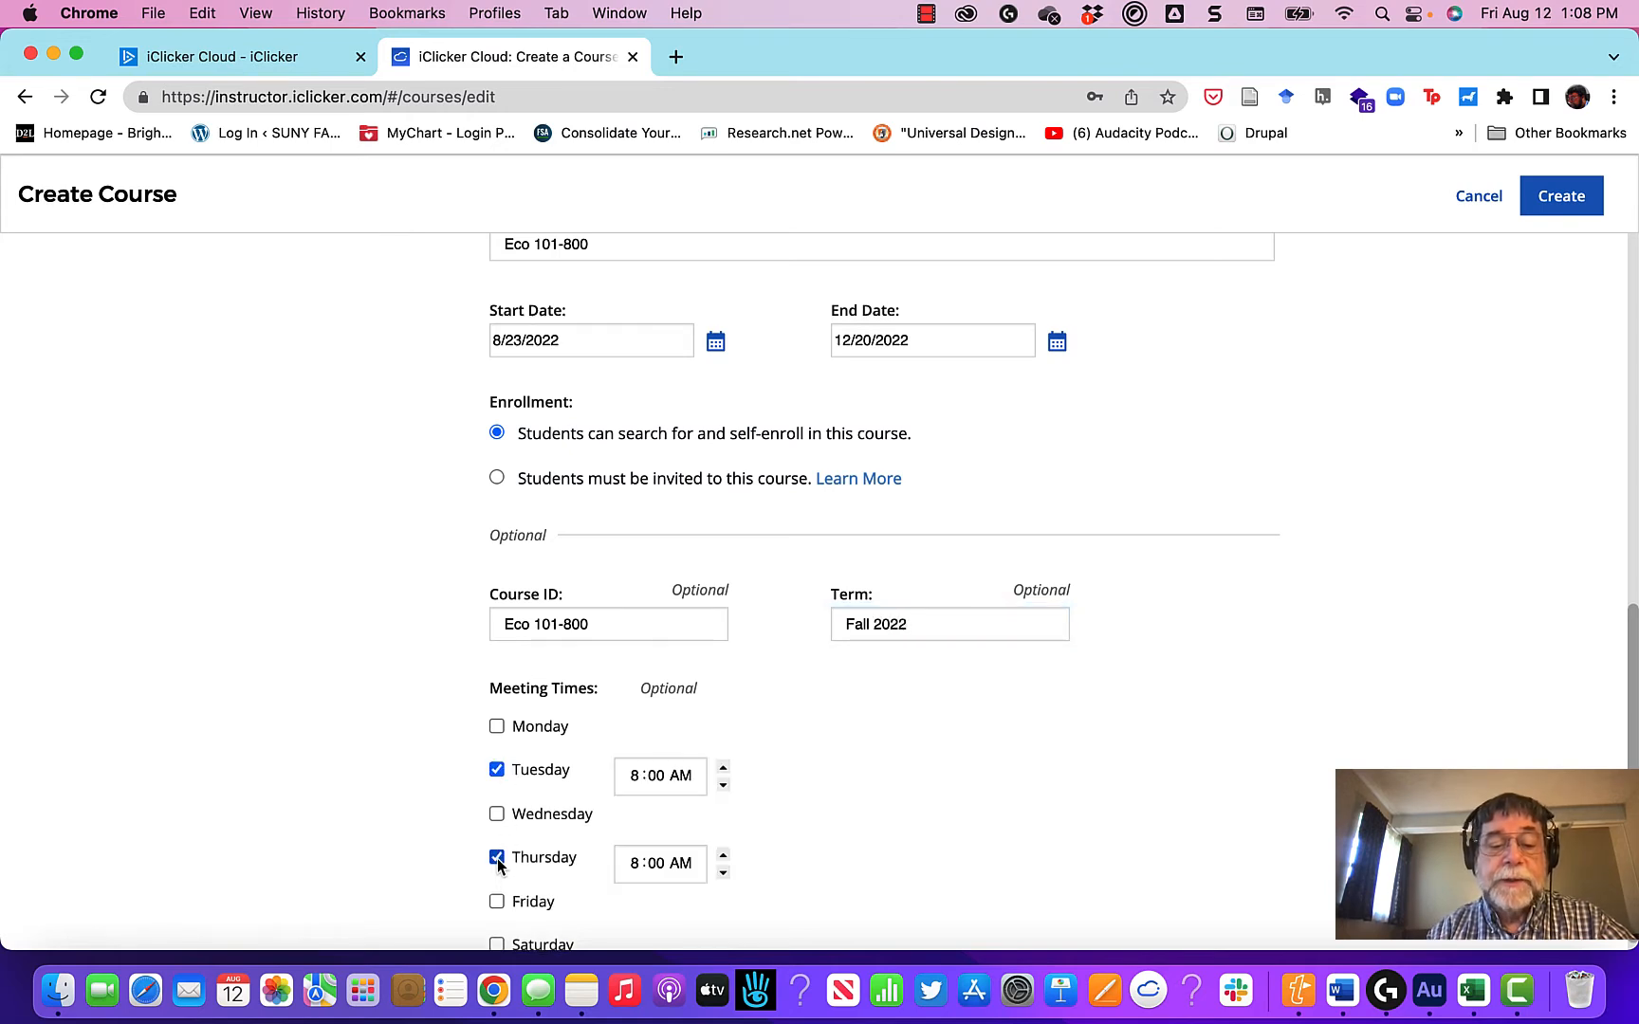
click(635, 776)
text(2)
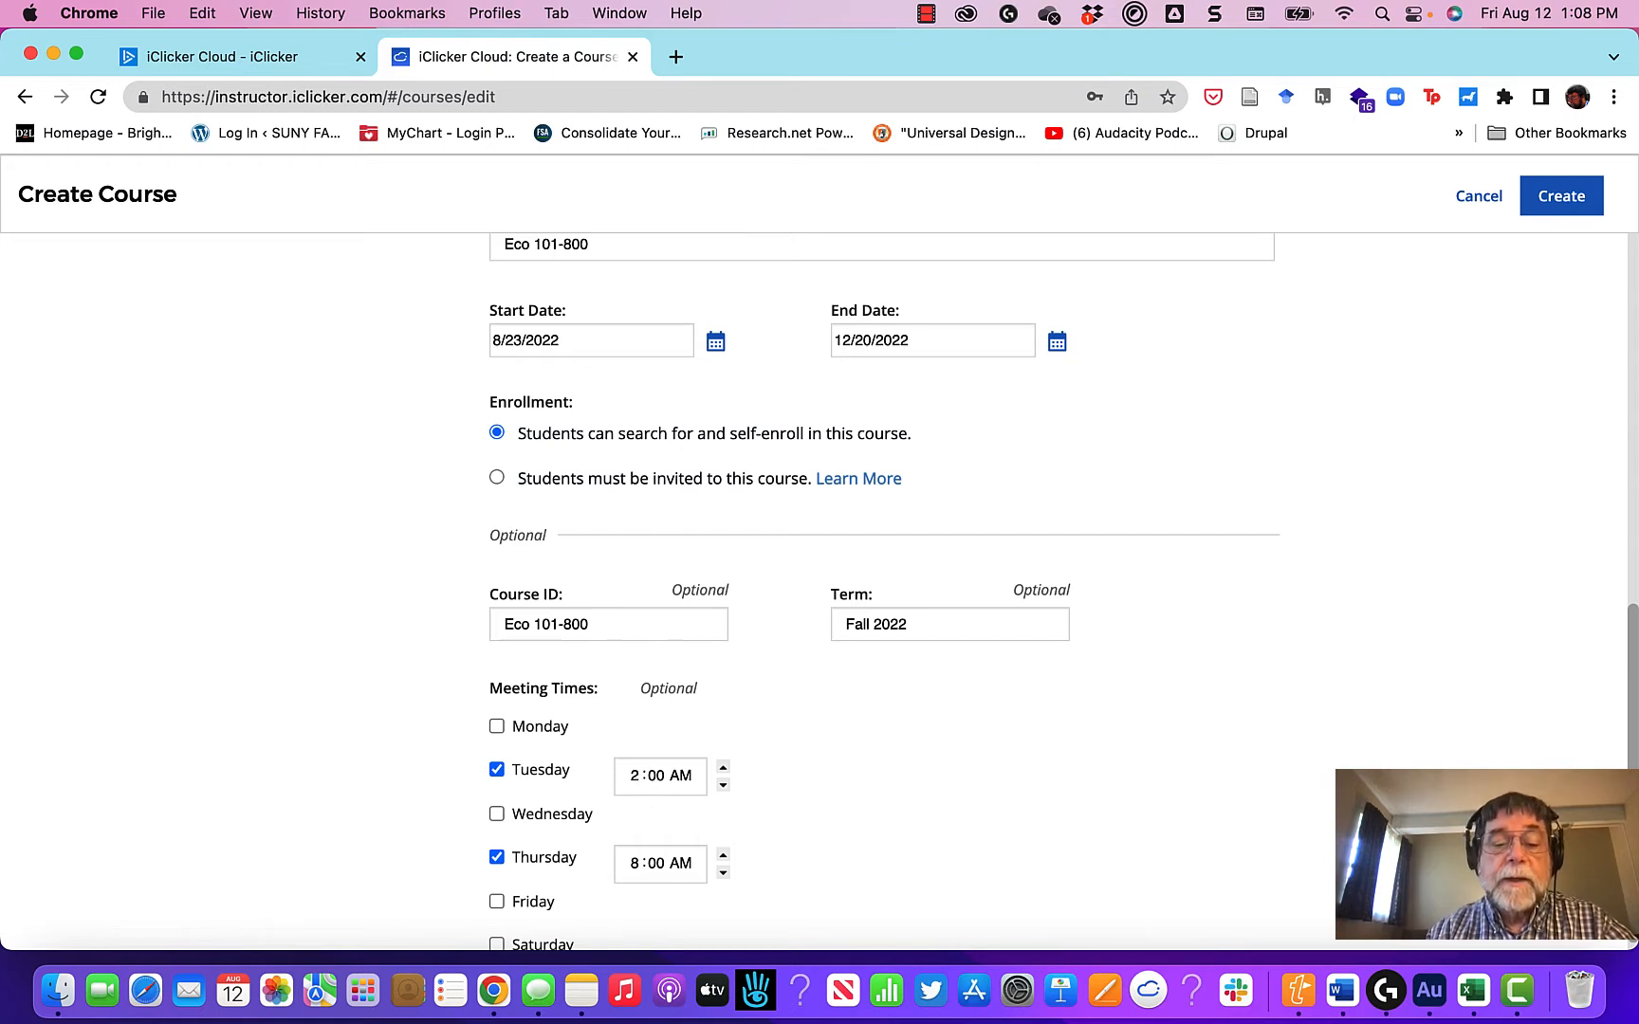
click(659, 776)
key(BackSpace)
text(2)
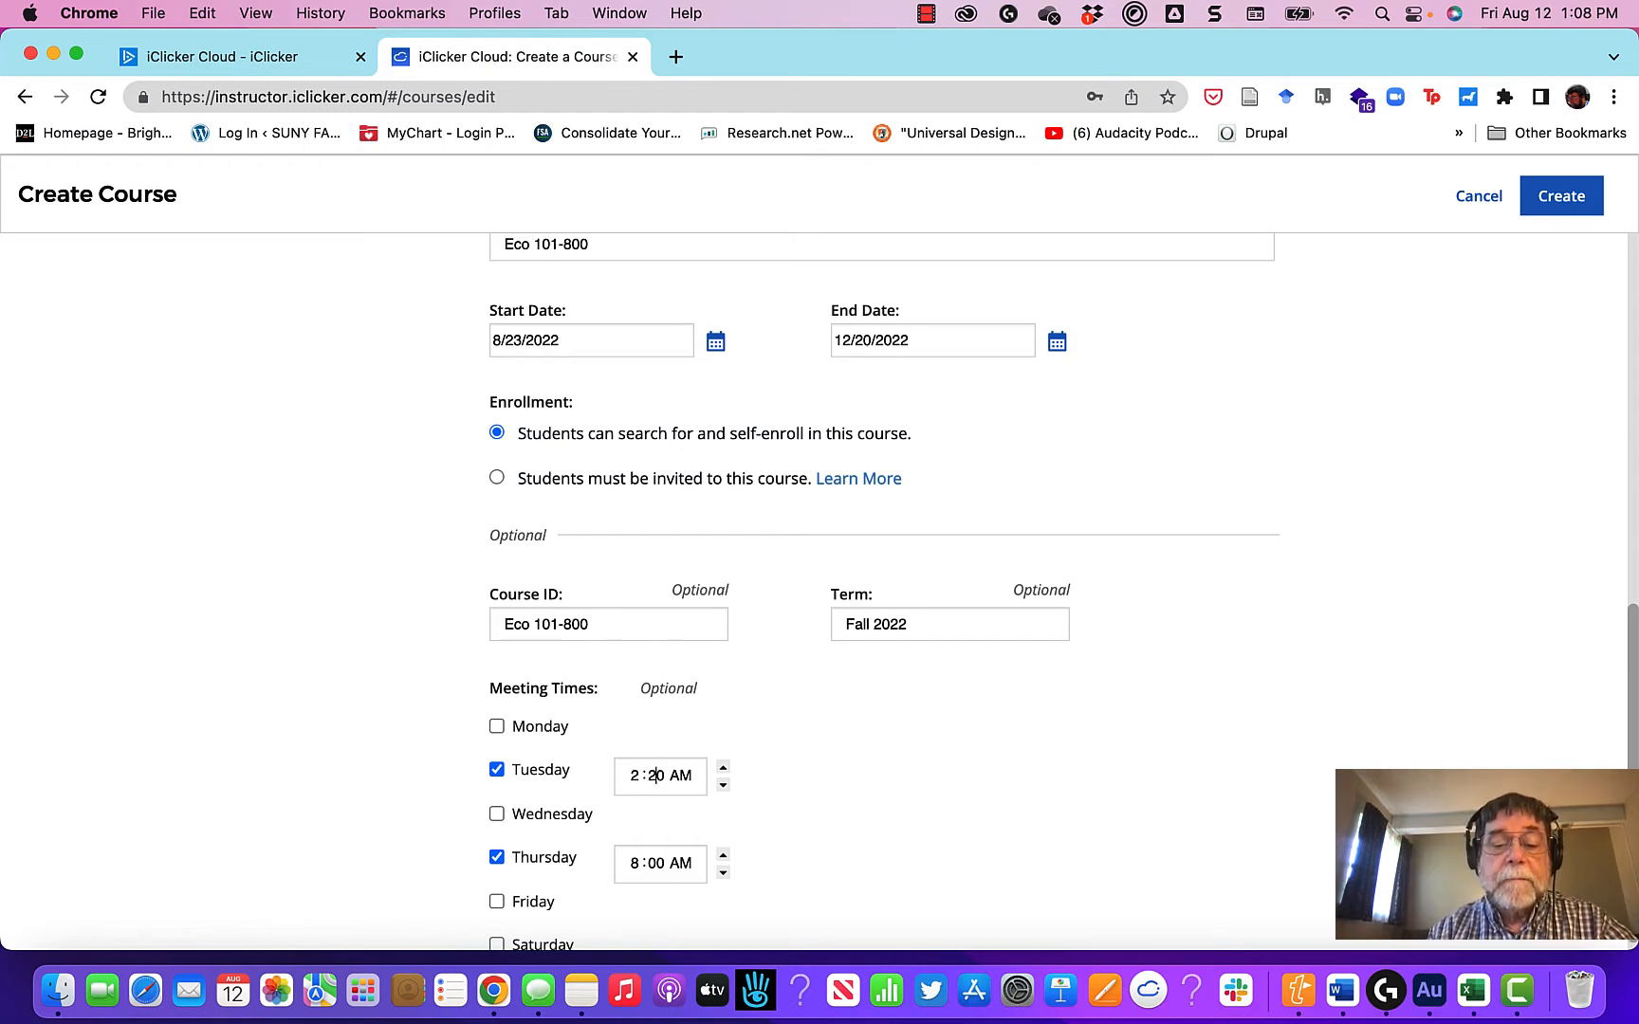
click(680, 773)
key(BackSpace)
text(P)
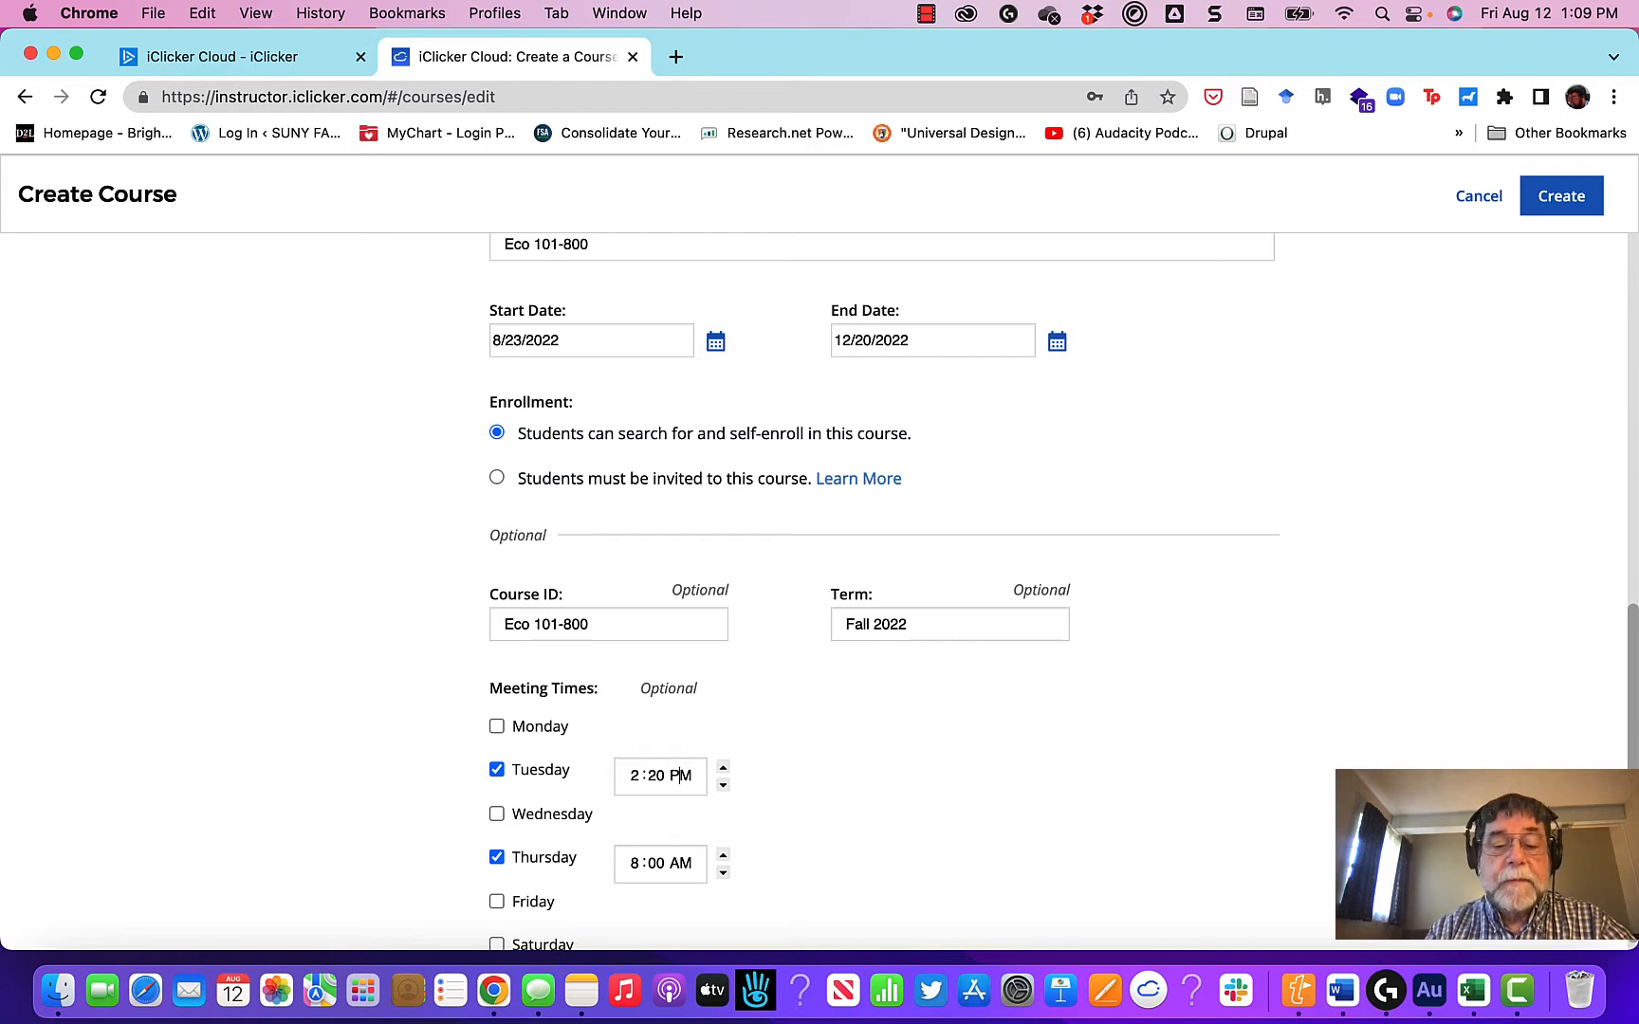
Step: Set the Thursday meeting time to 2:20 PM
click(638, 870)
key(BackSpace)
text(2)
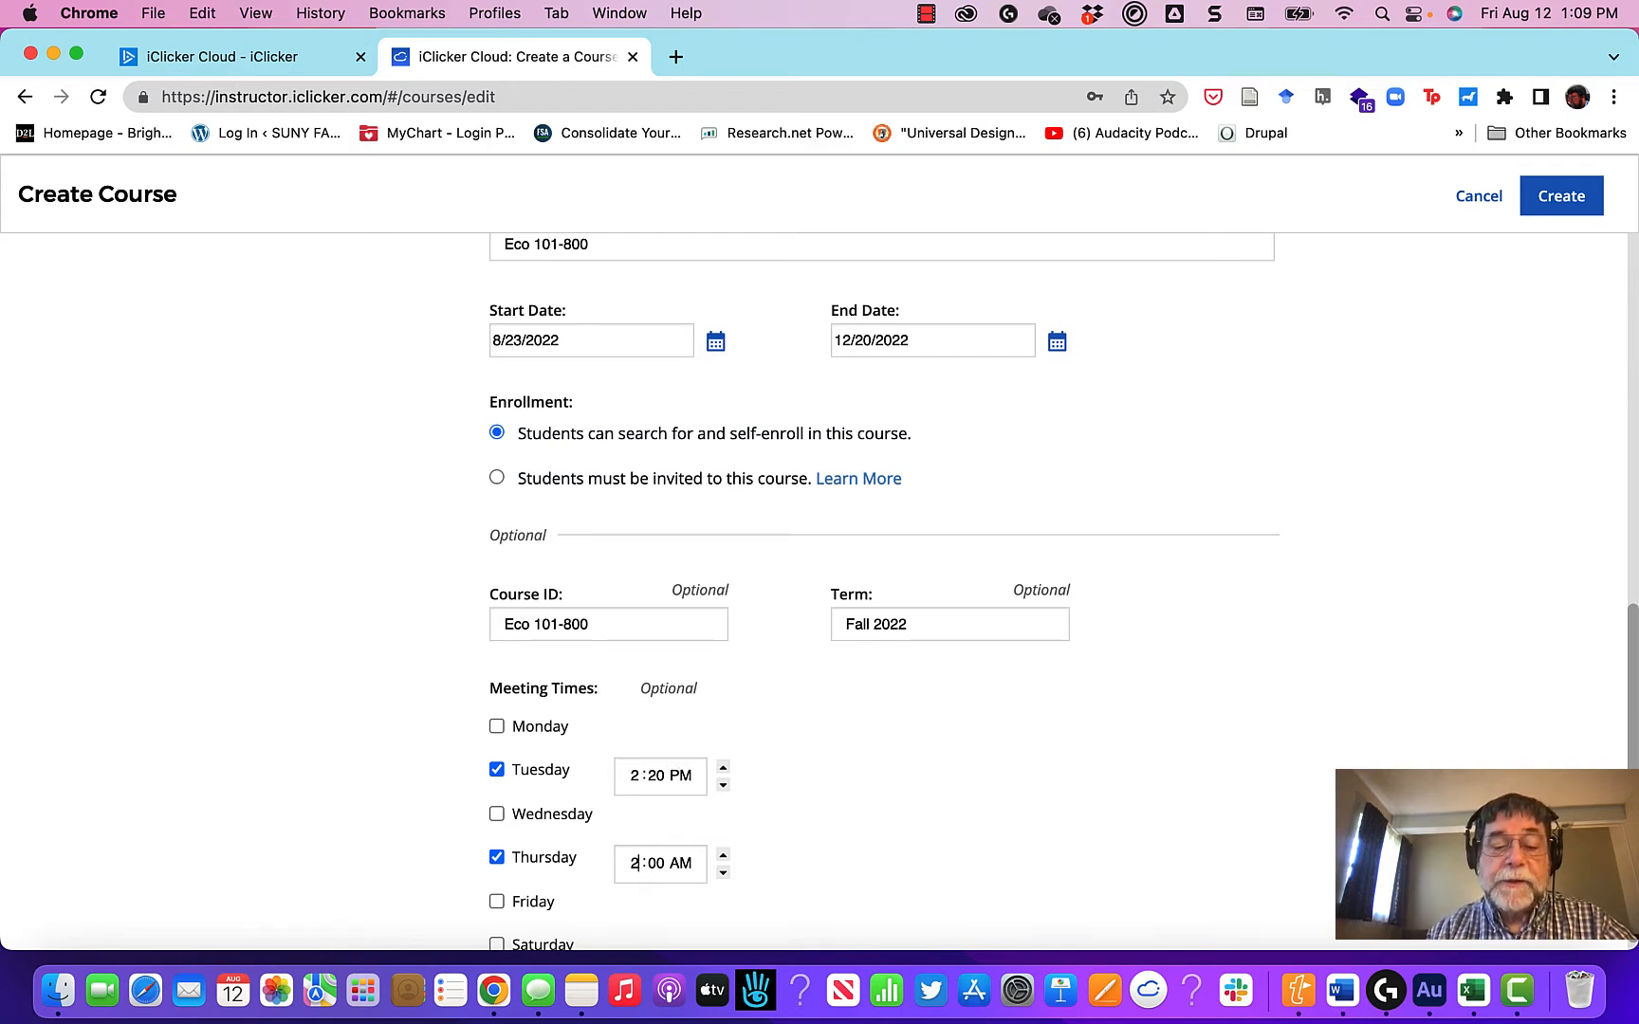
click(656, 863)
key(BackSpace)
text(2)
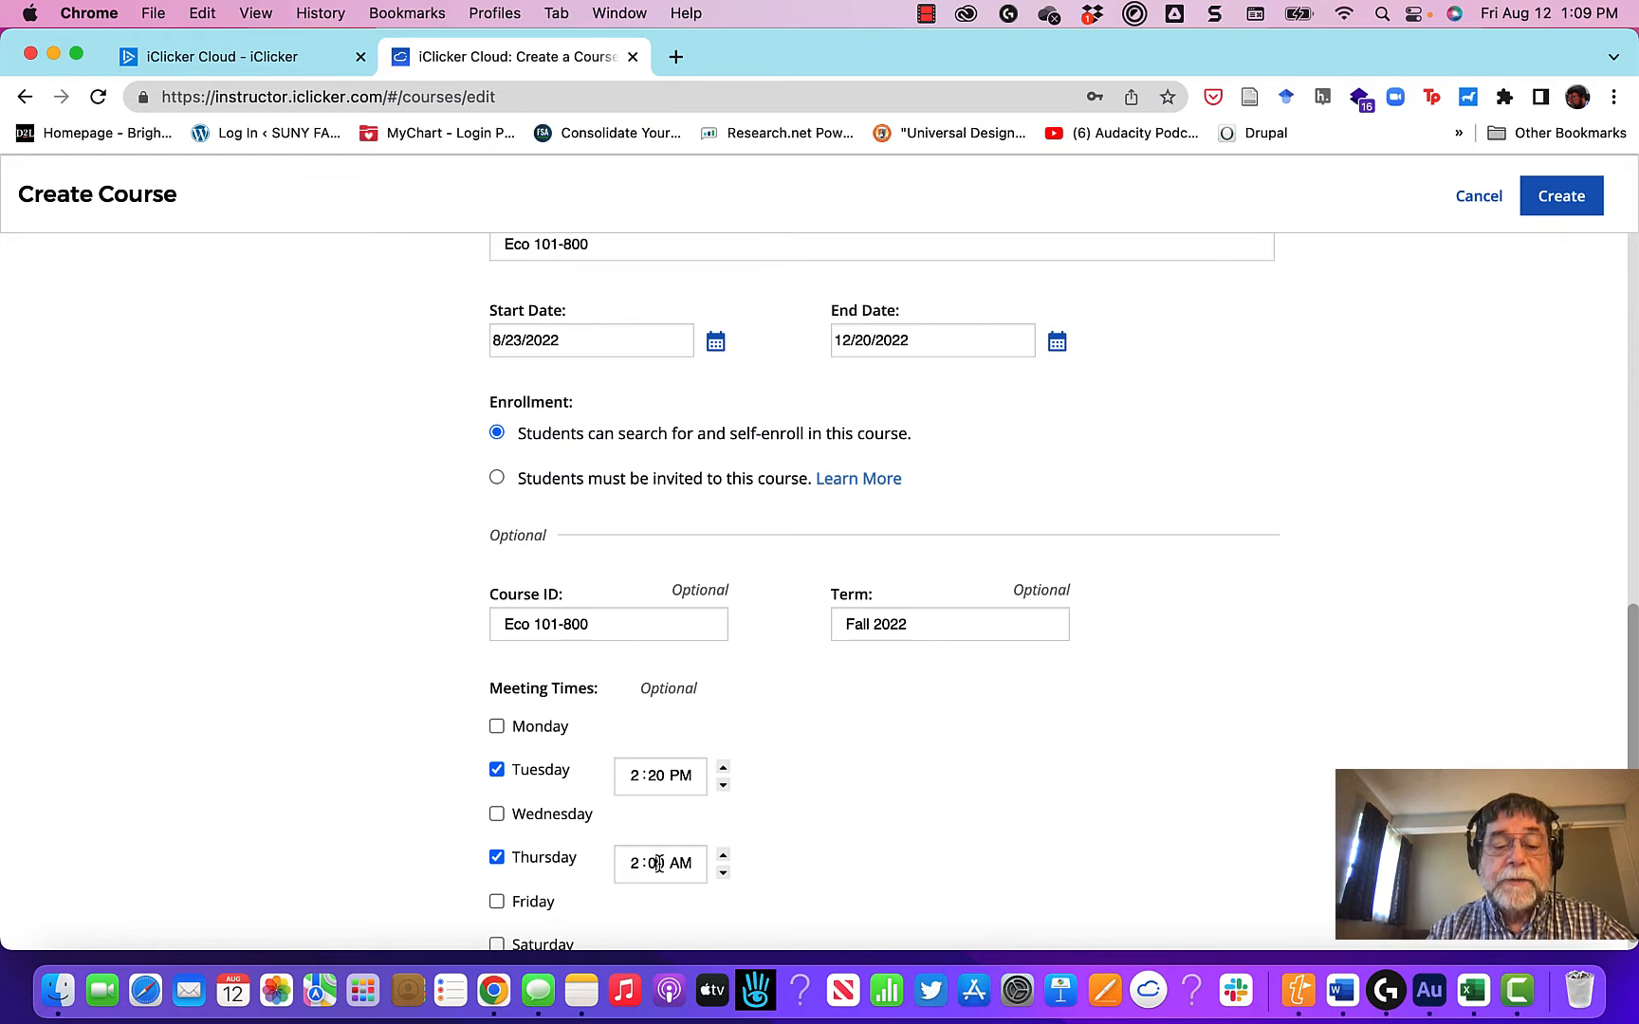
click(681, 863)
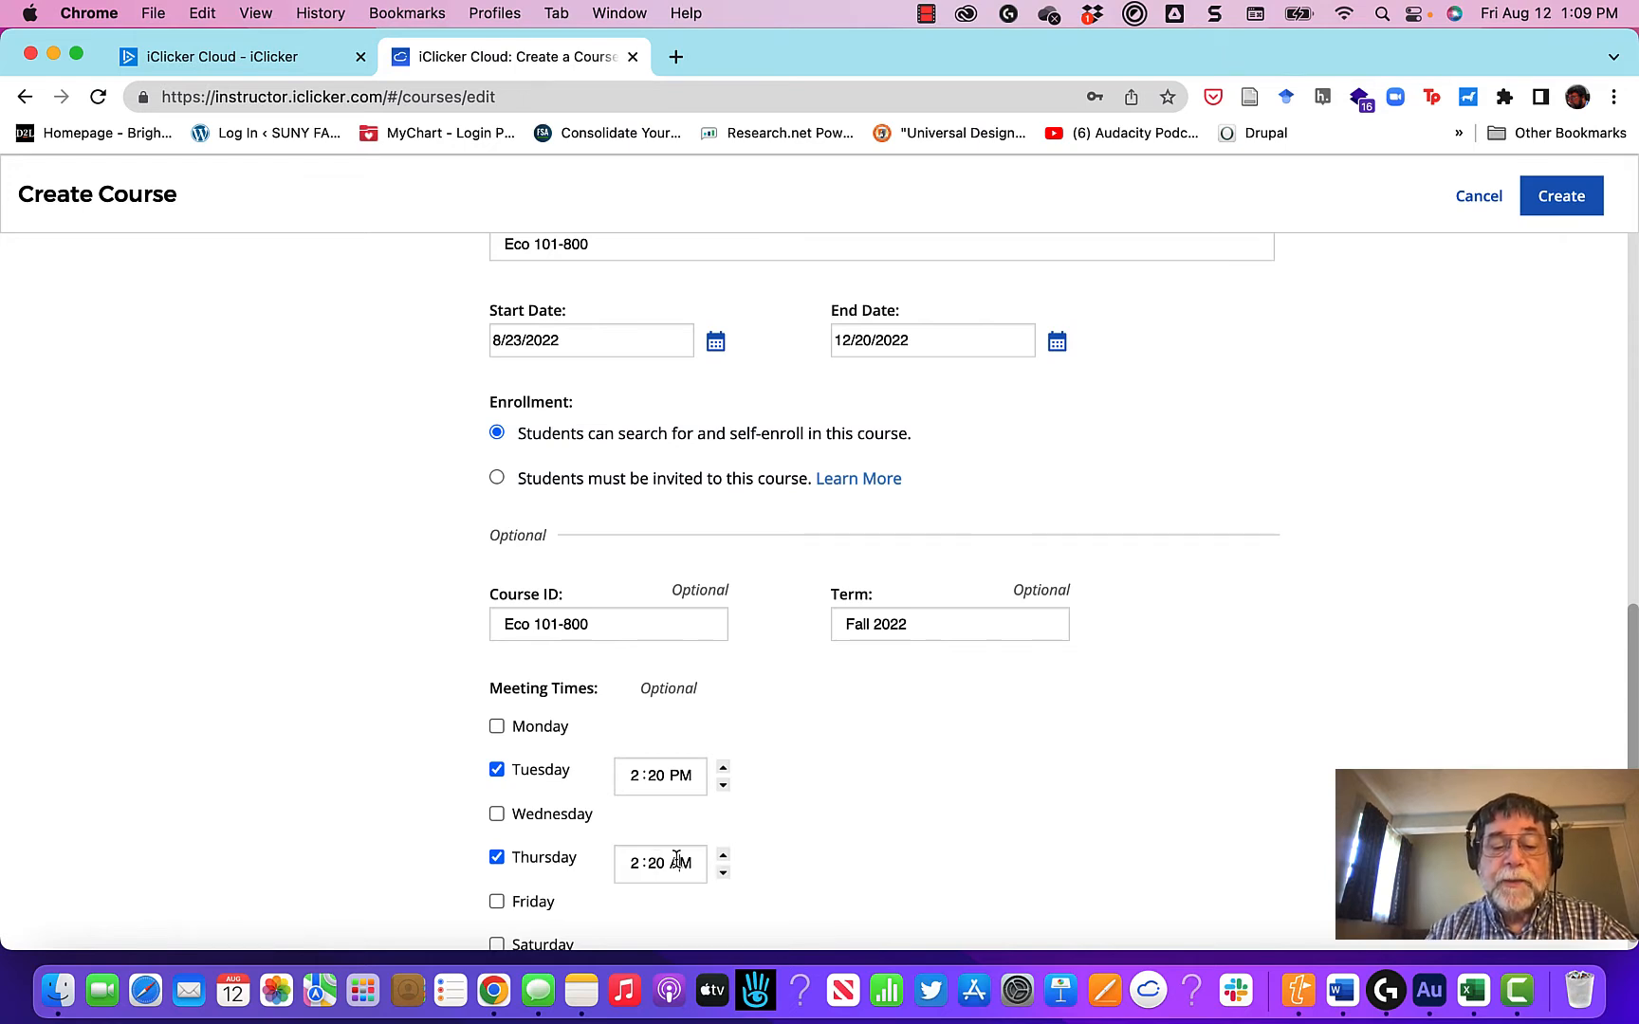
key(BackSpace)
text(P)
Step: Review the completed course details and create the course
scroll(936, 853, down, 4)
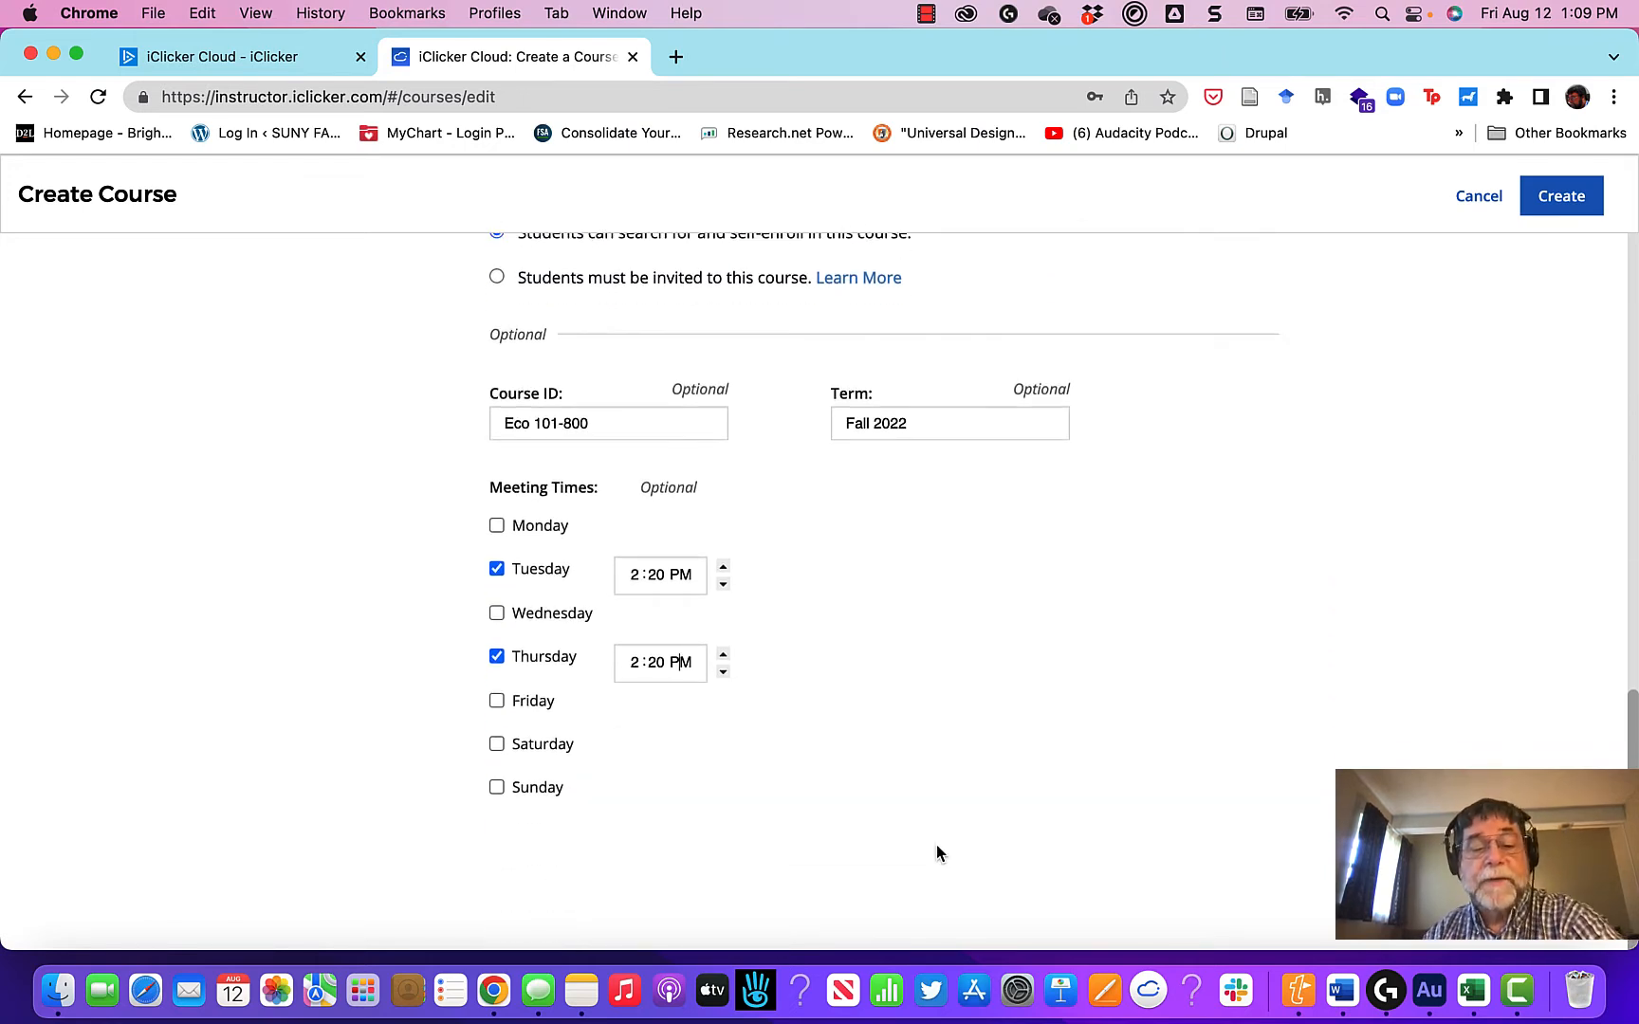
scroll(781, 863, up, 14)
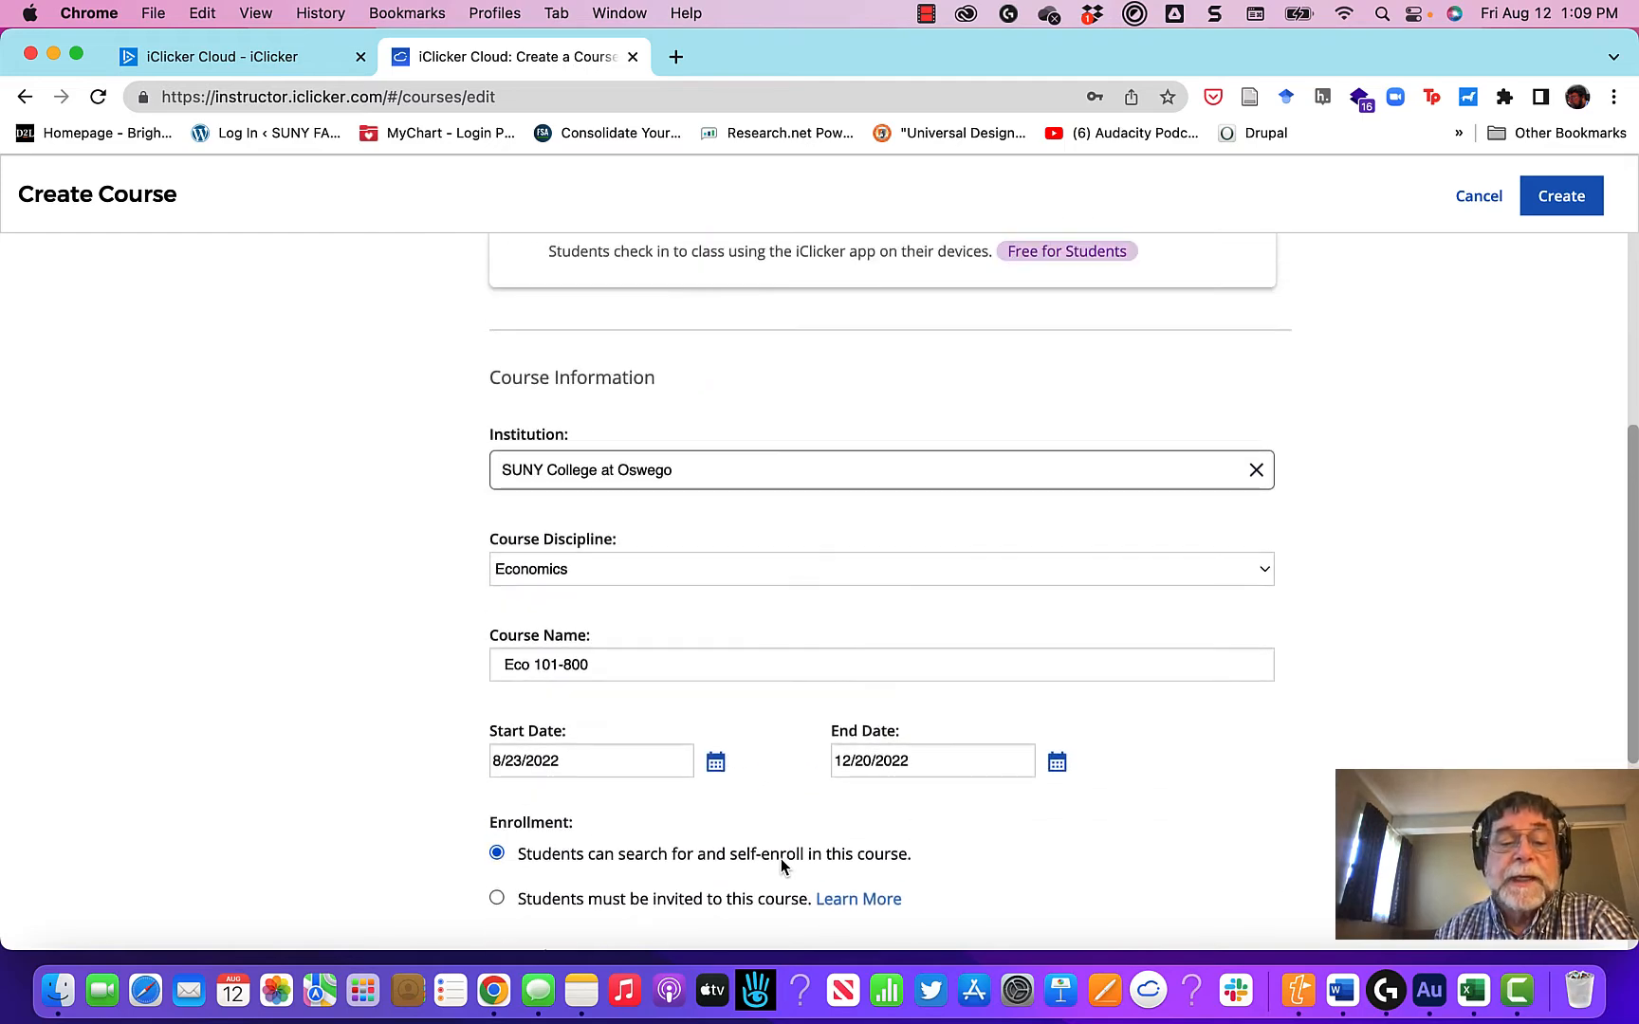
scroll(782, 864, up, 8)
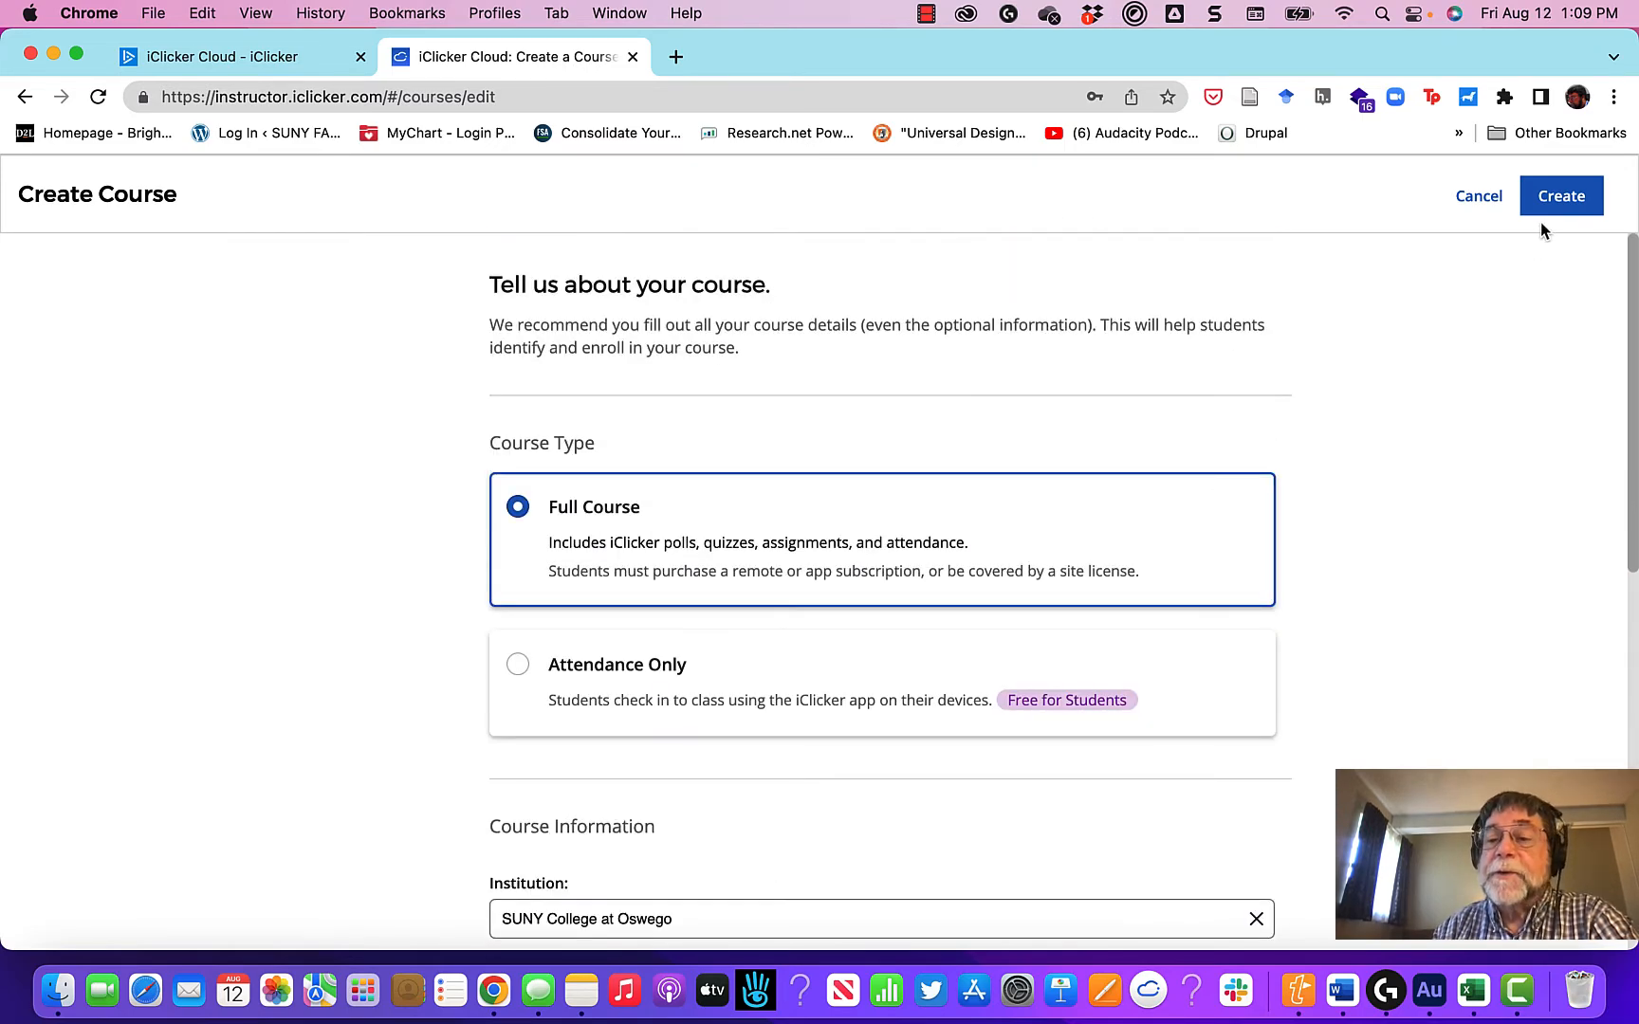
click(1562, 199)
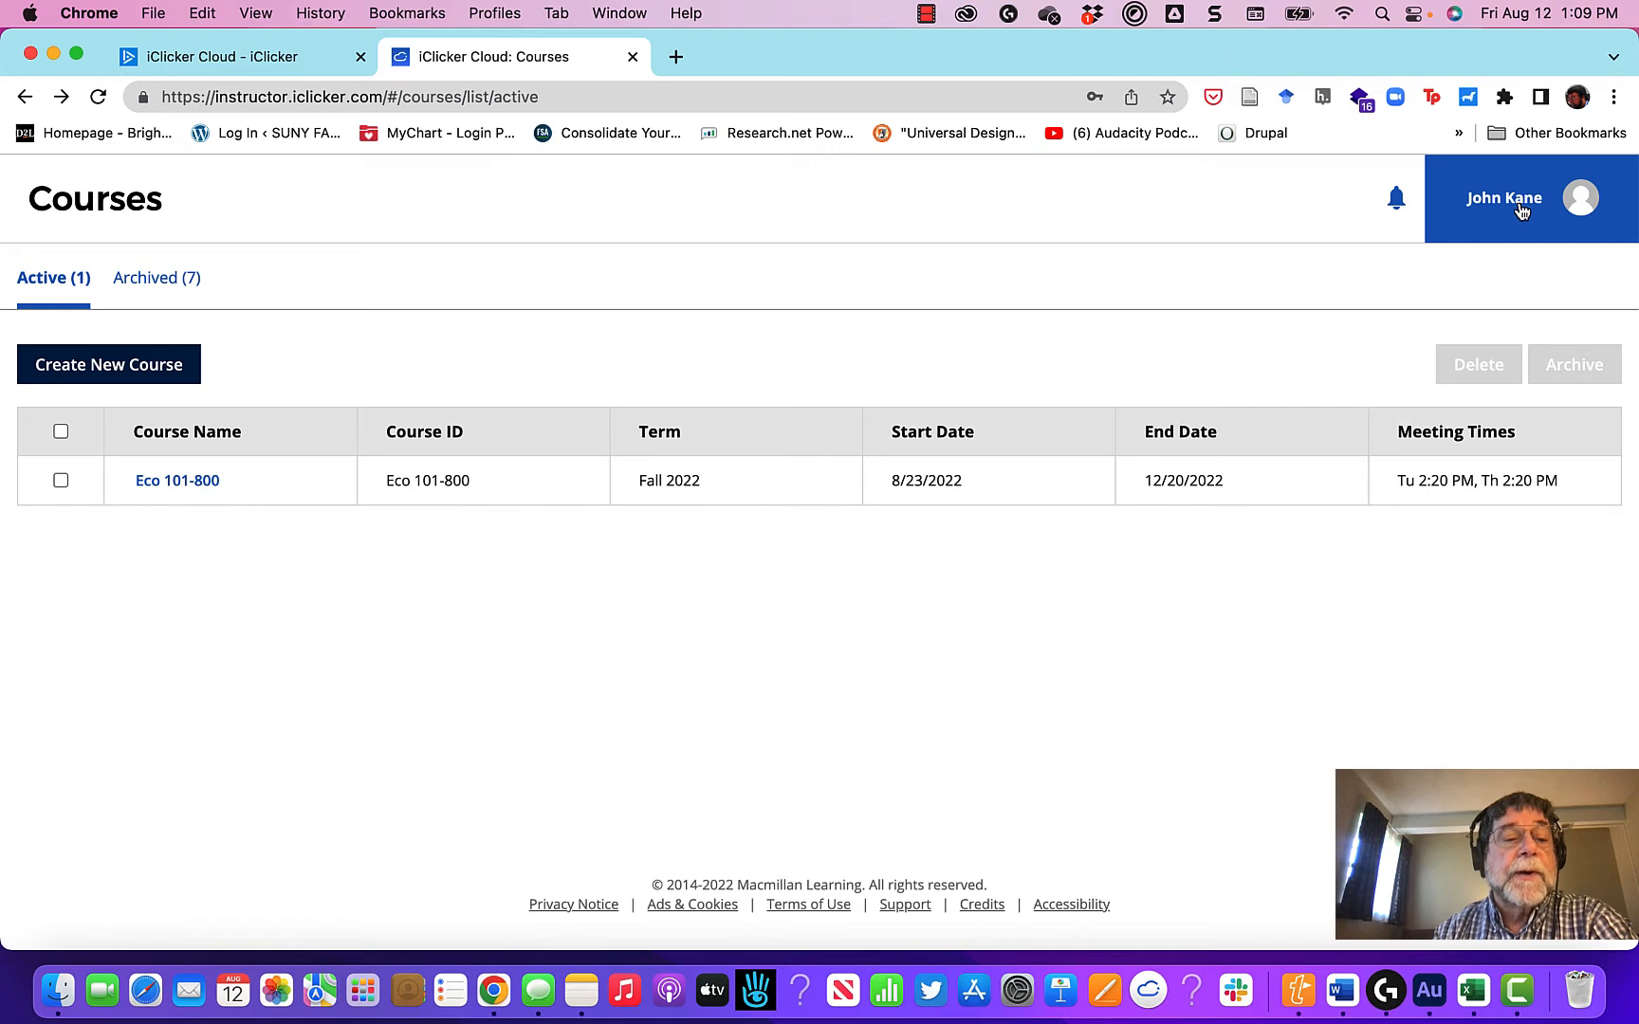
Step: Open the Eco 101-800 course and bring up the device options in its settings
click(187, 488)
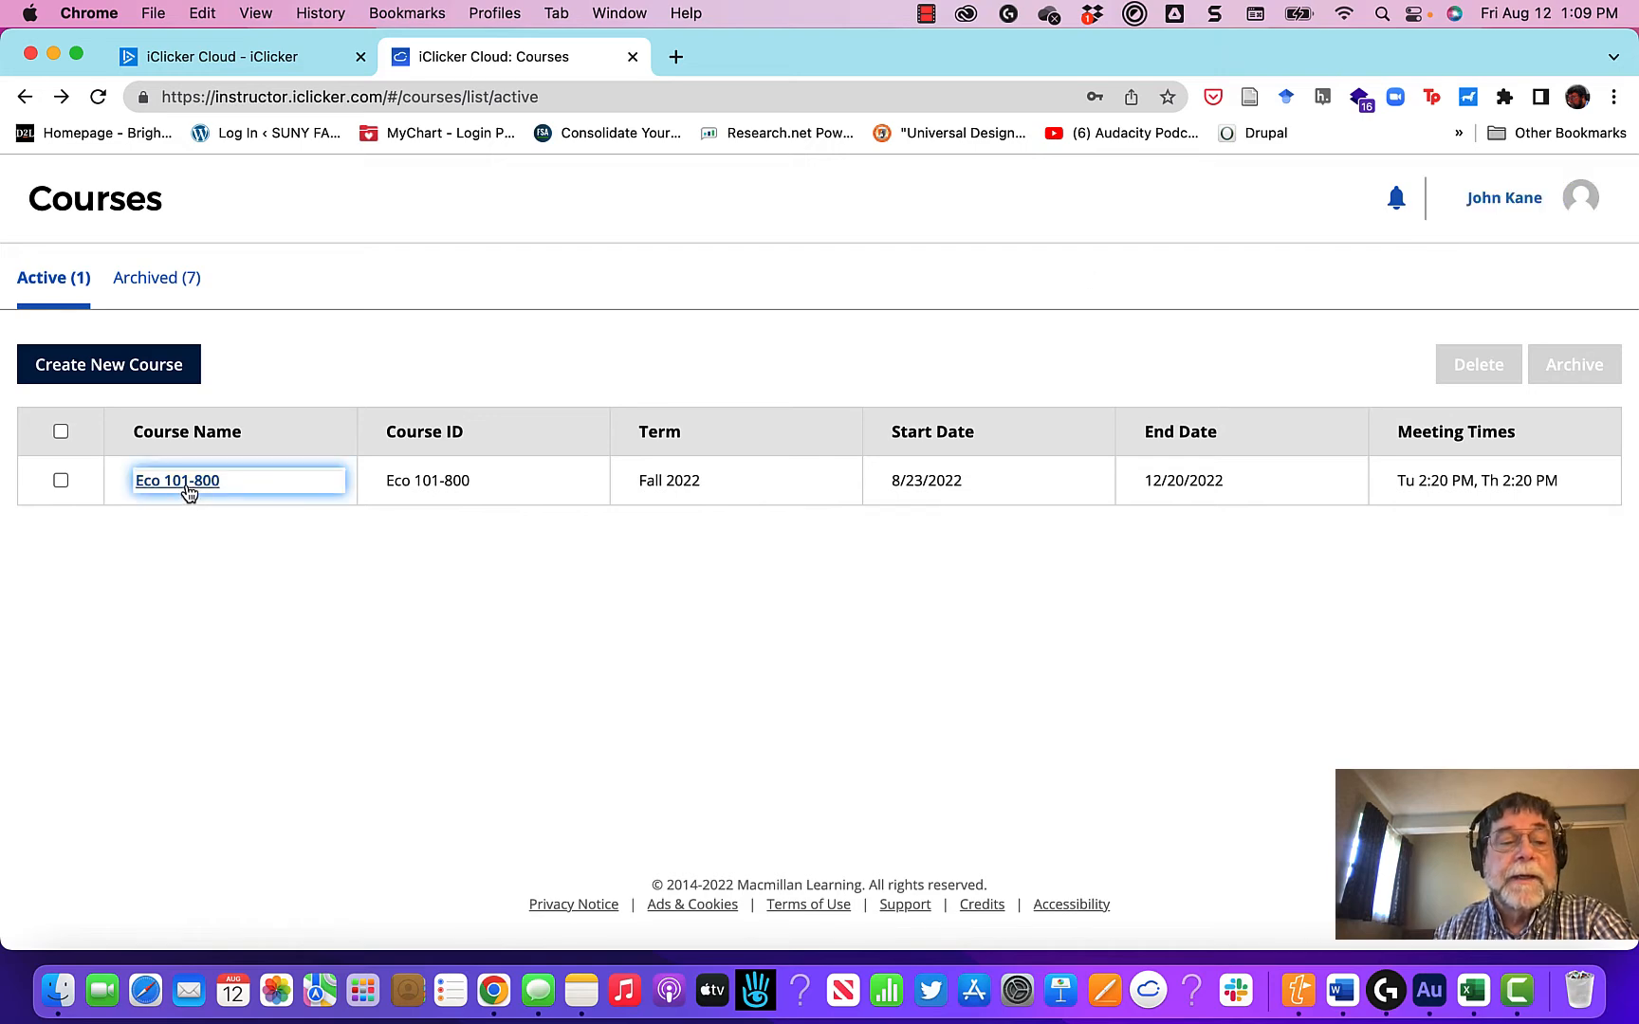
click(102, 586)
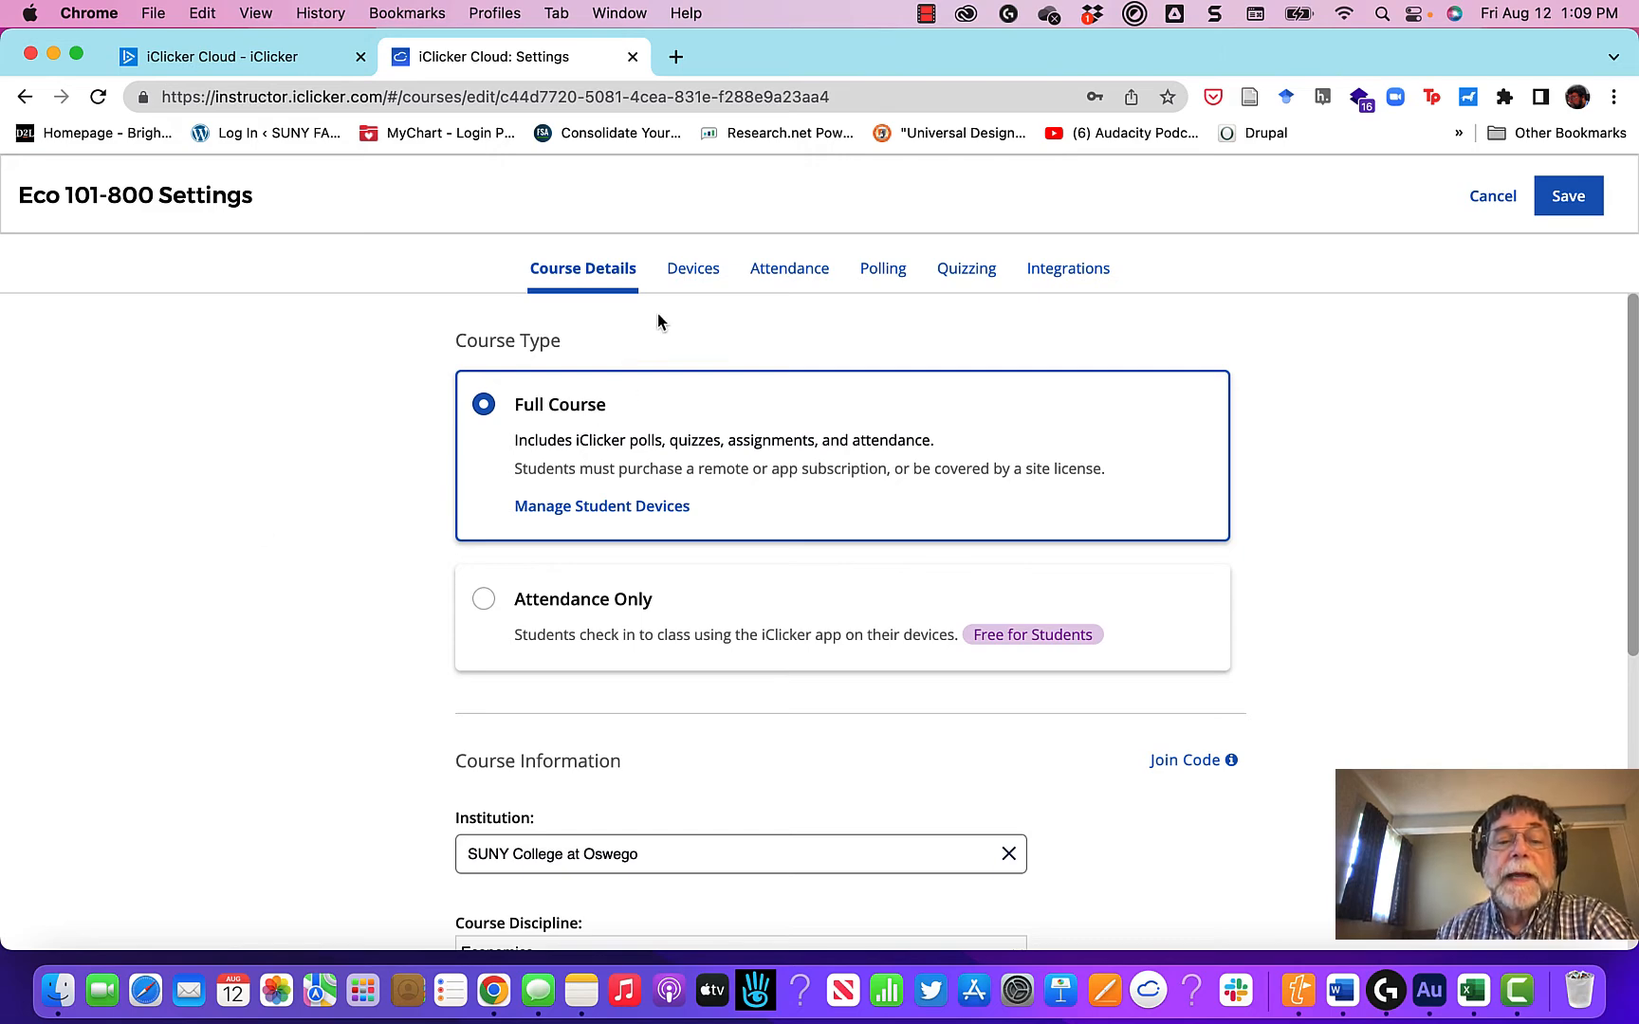
click(689, 269)
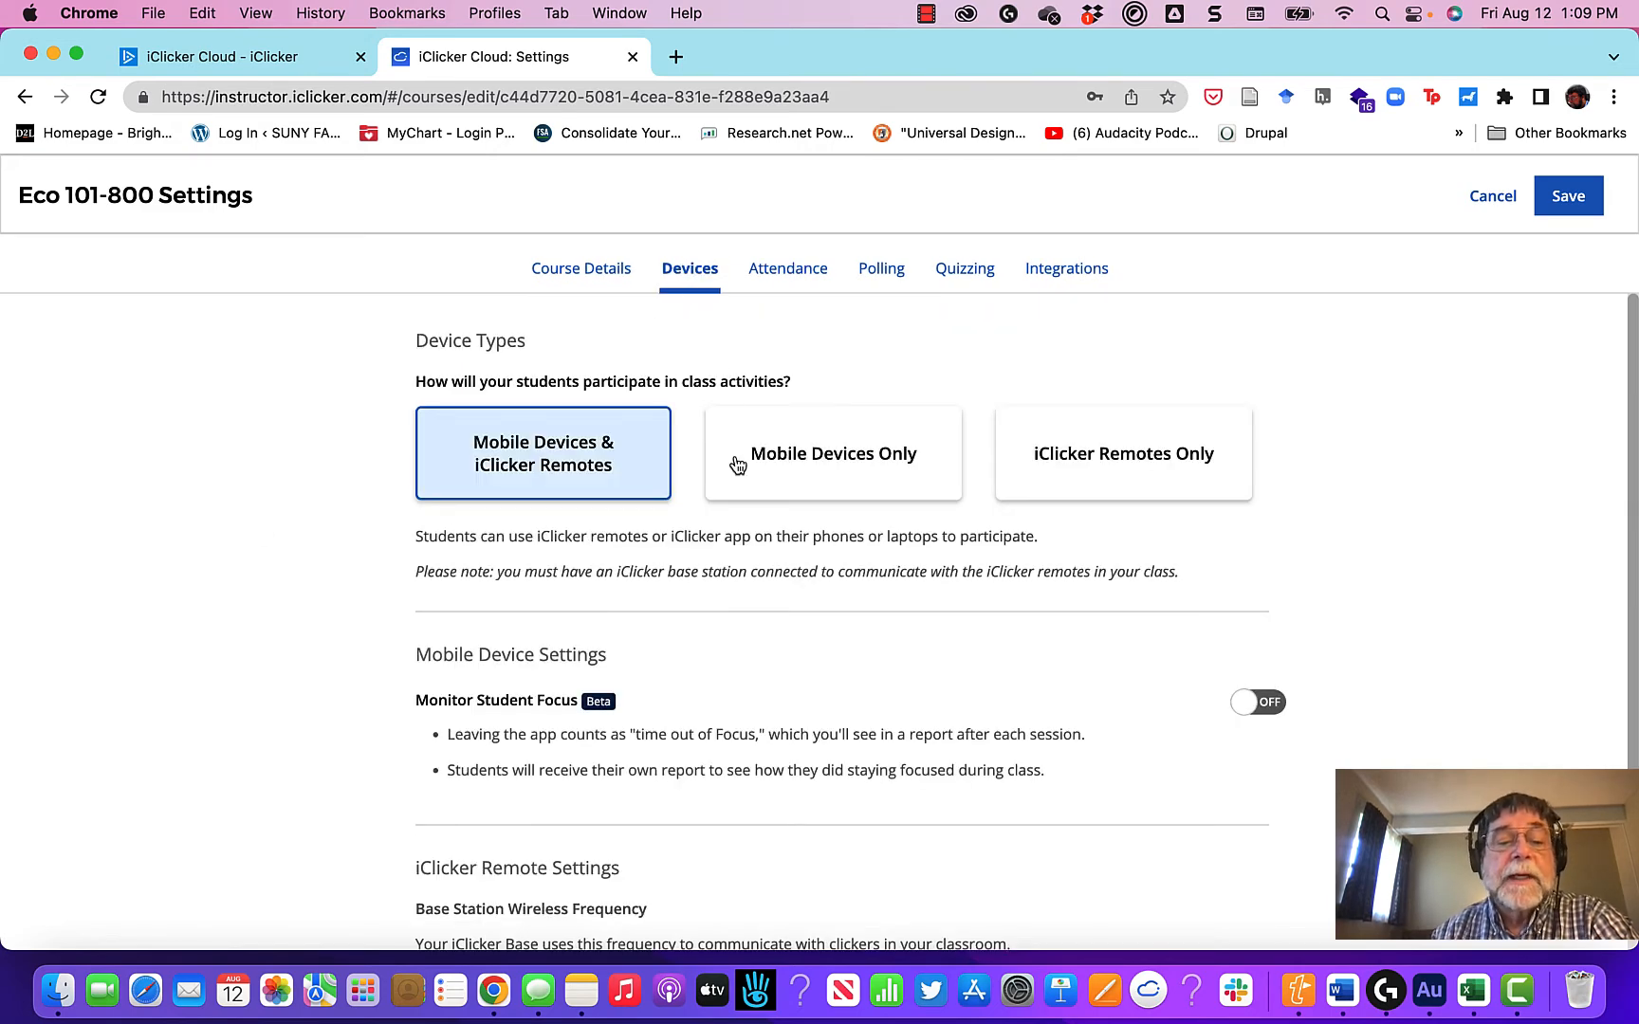
Step: Set student participation to Mobile Devices Only, then look over the mobile device and attendance settings
click(873, 466)
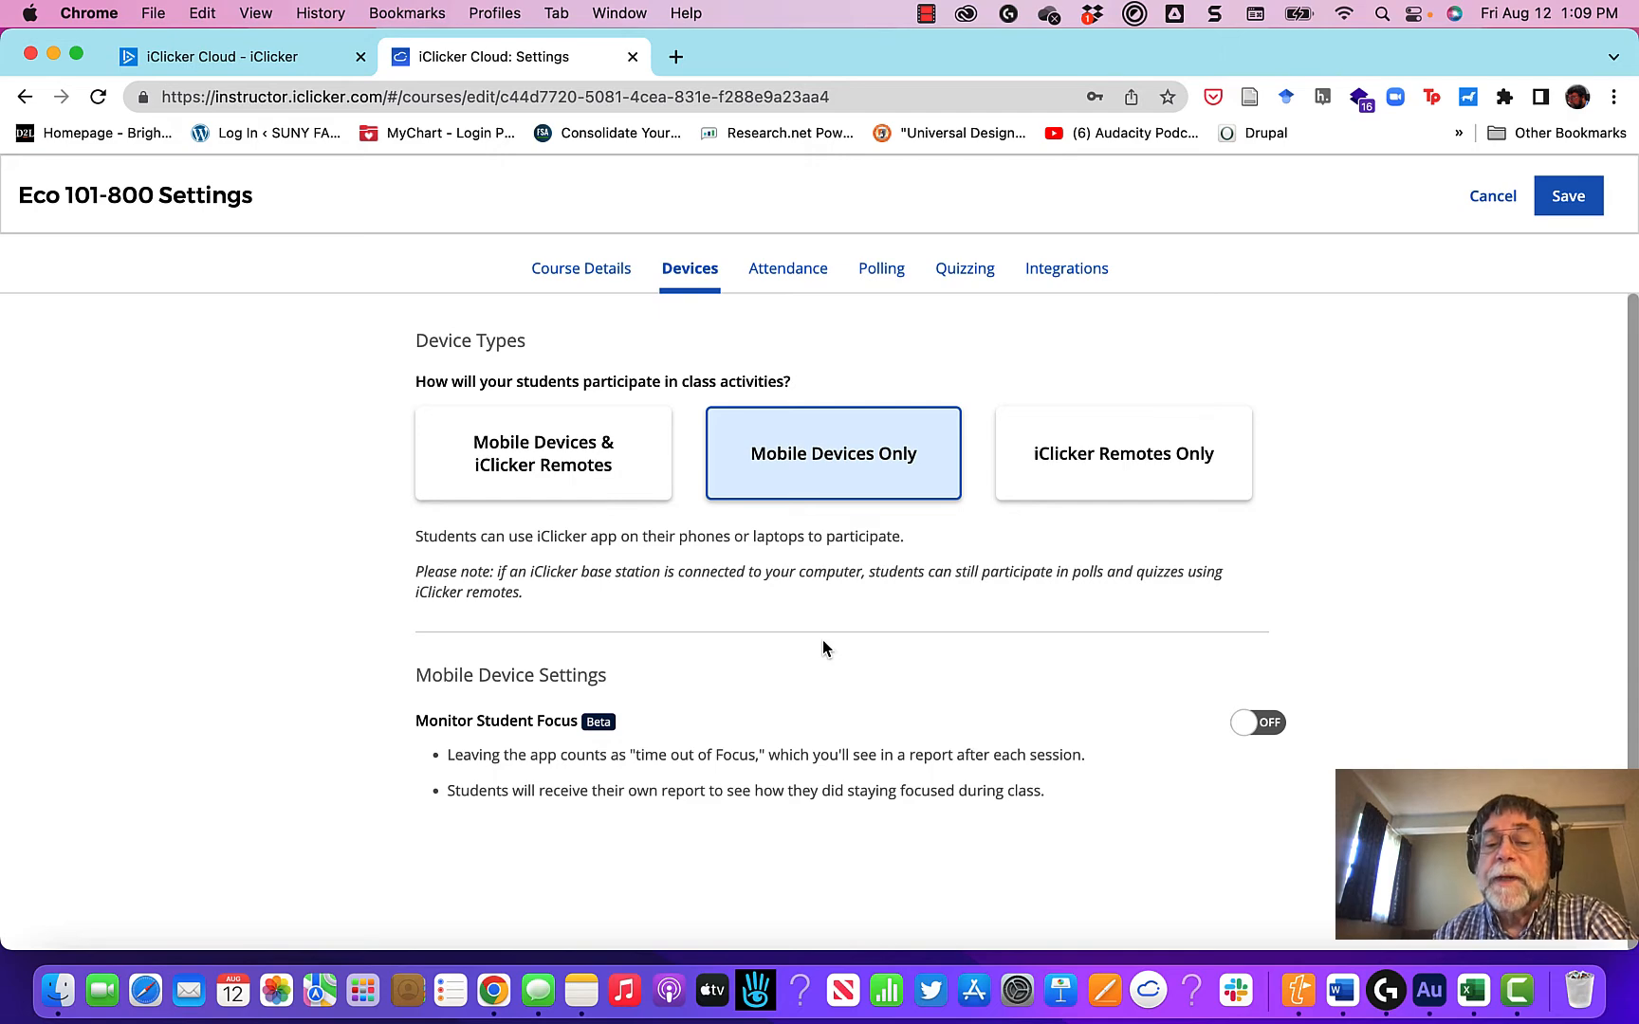
scroll(956, 726, down, 3)
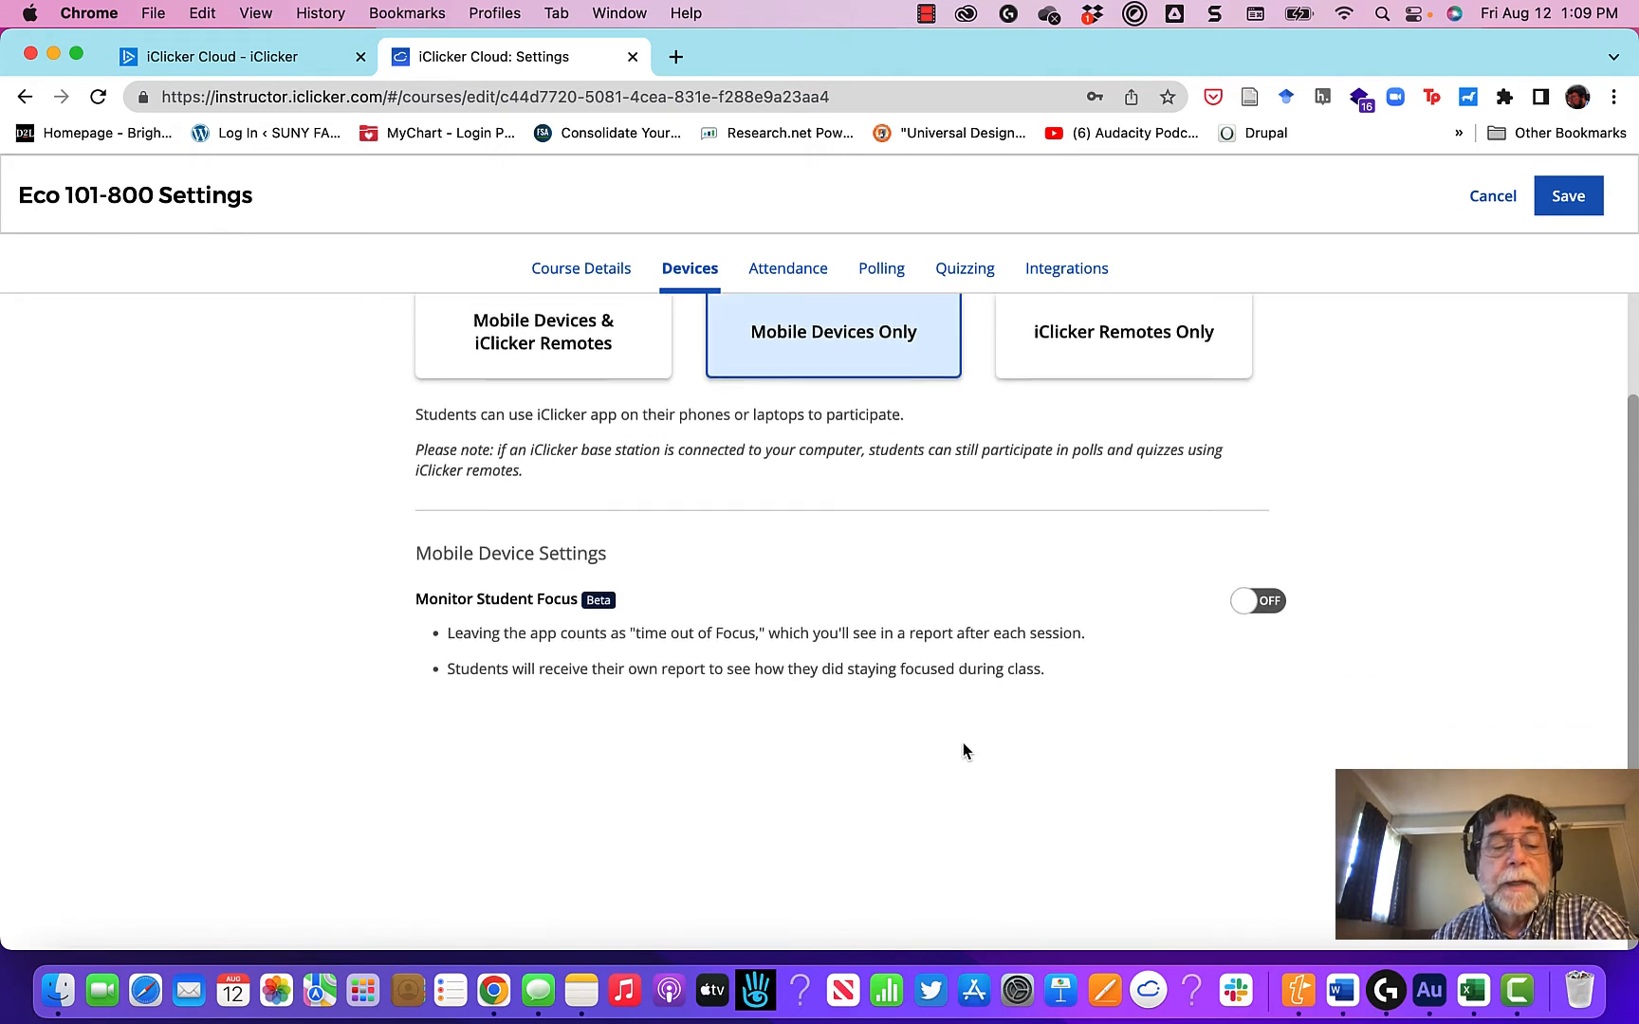
scroll(962, 744, down, 1)
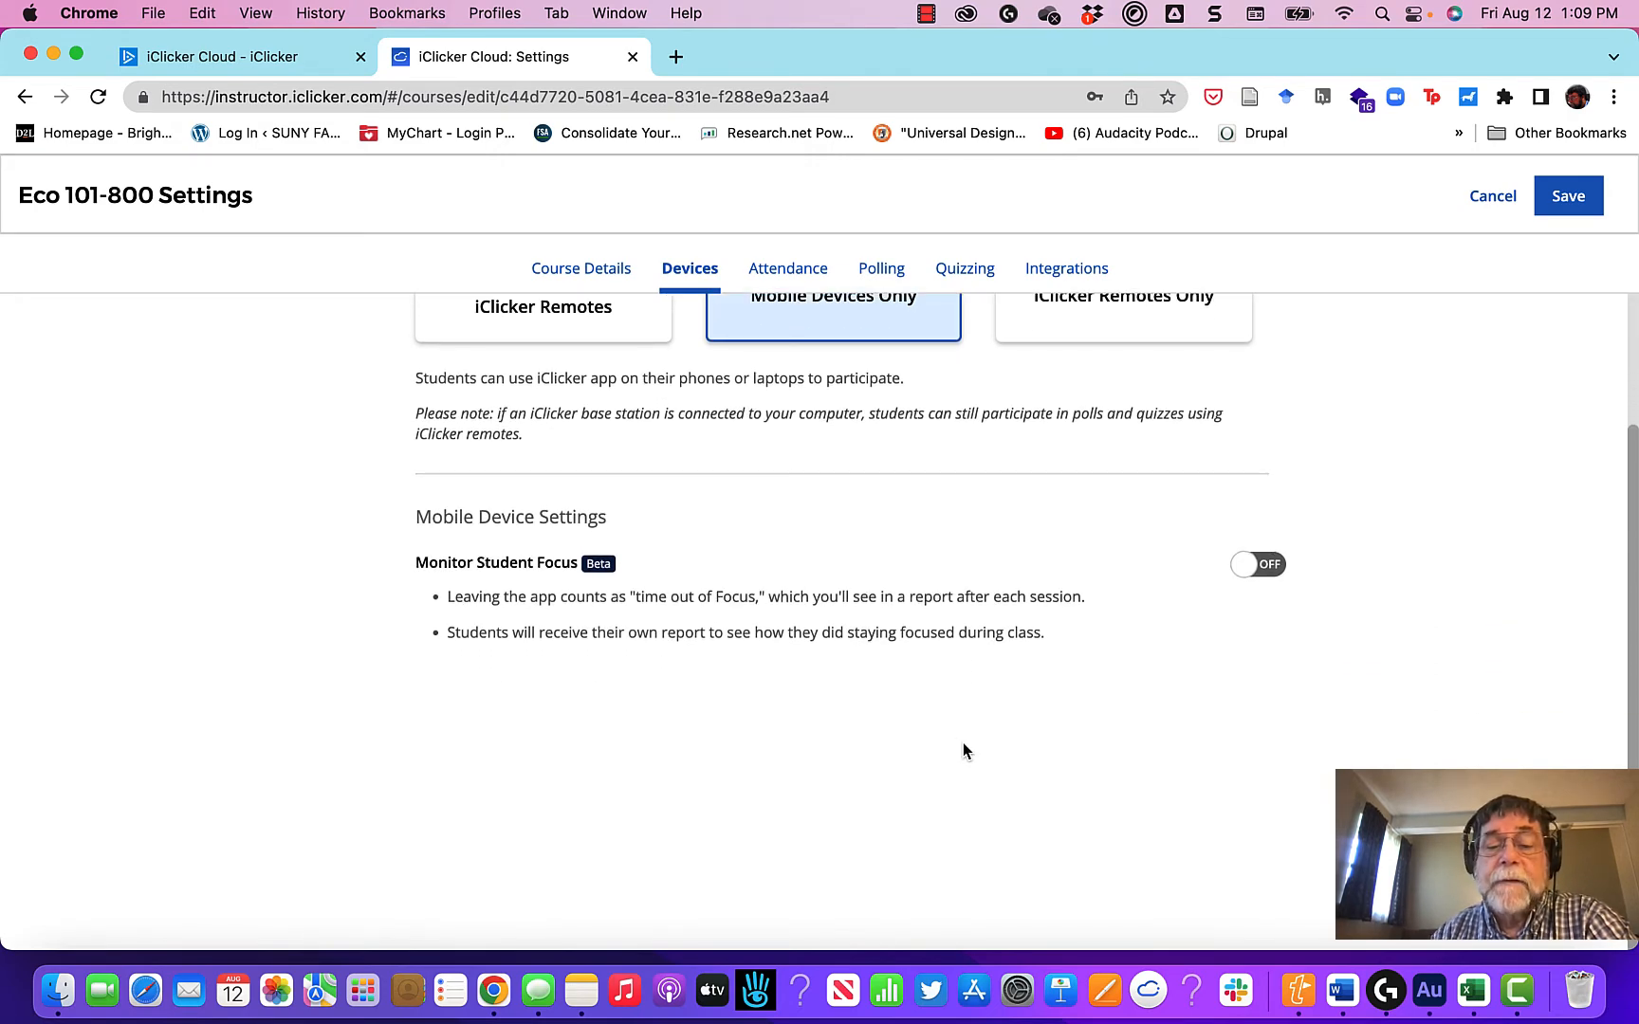
scroll(963, 743, up, 3)
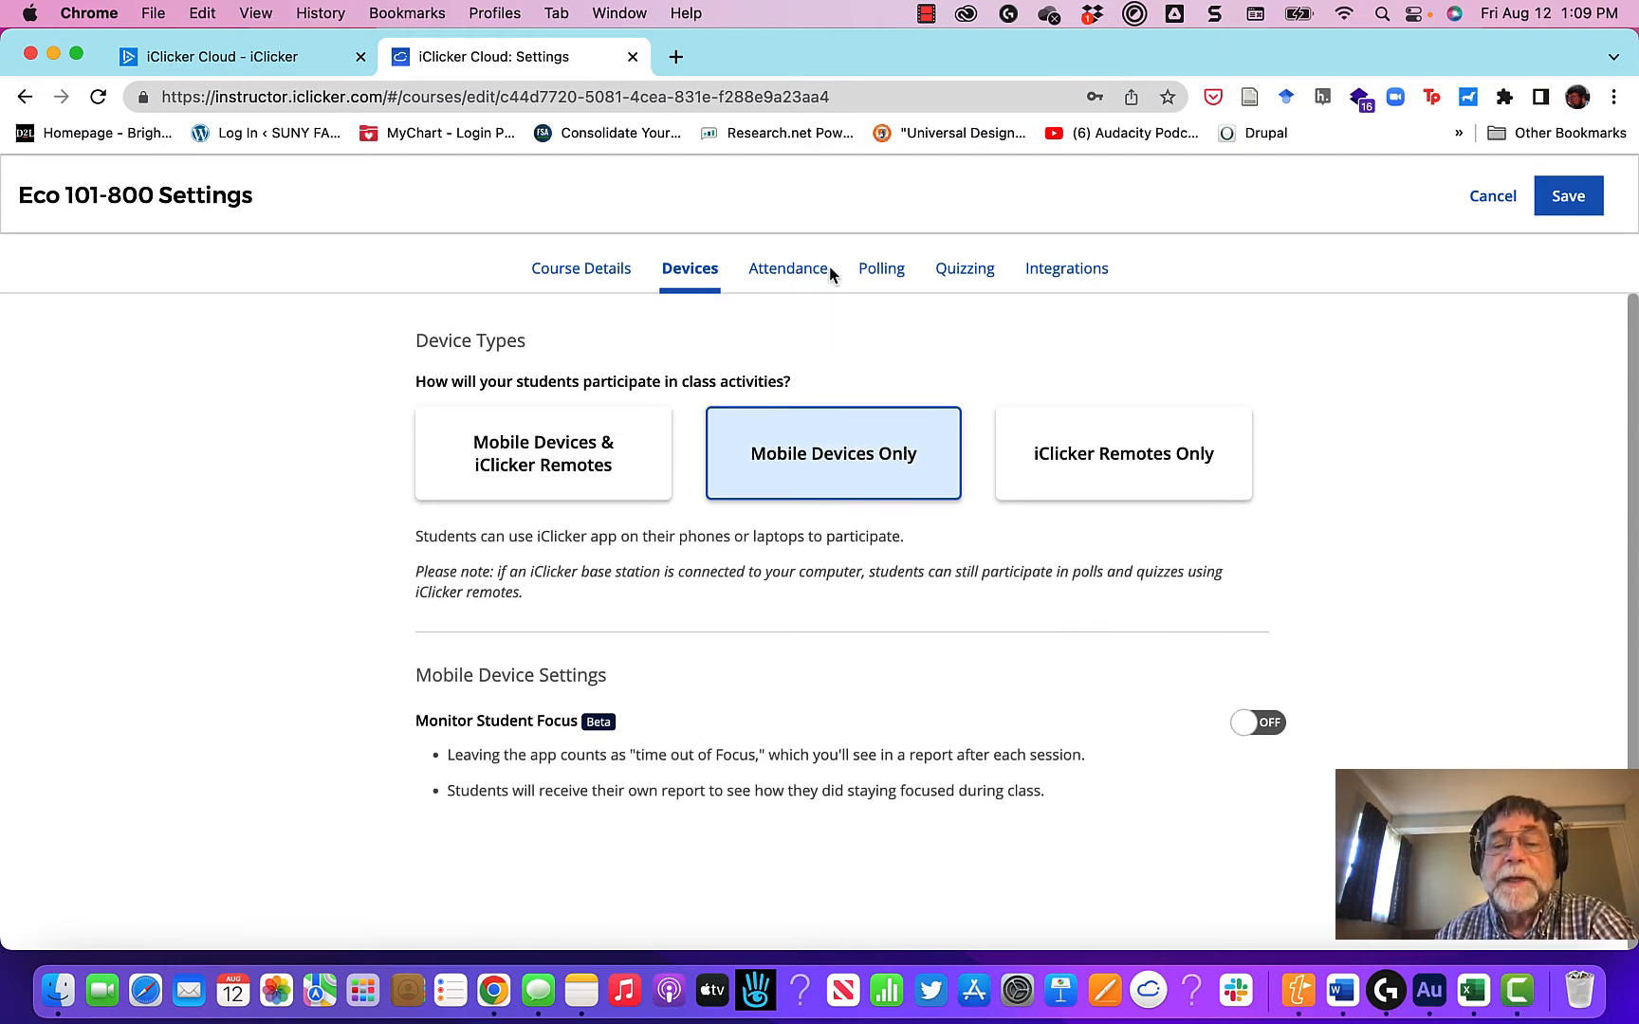
click(784, 273)
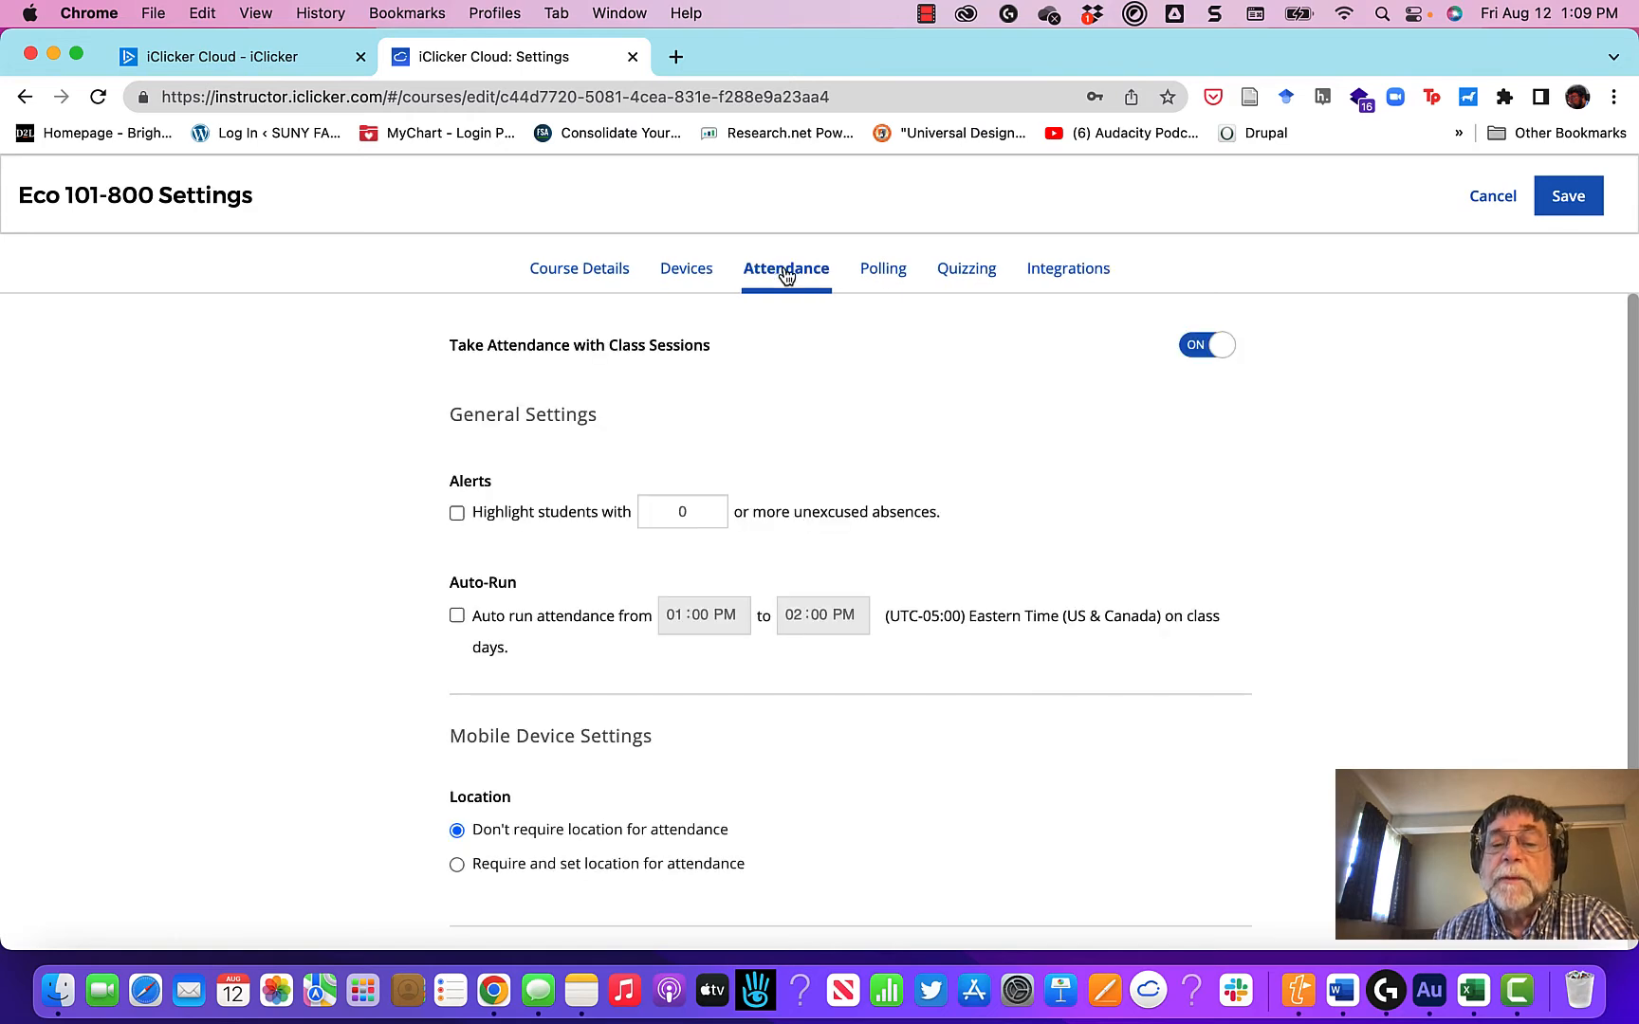
Step: In the polling settings, choose not to send class results to student devices
click(884, 270)
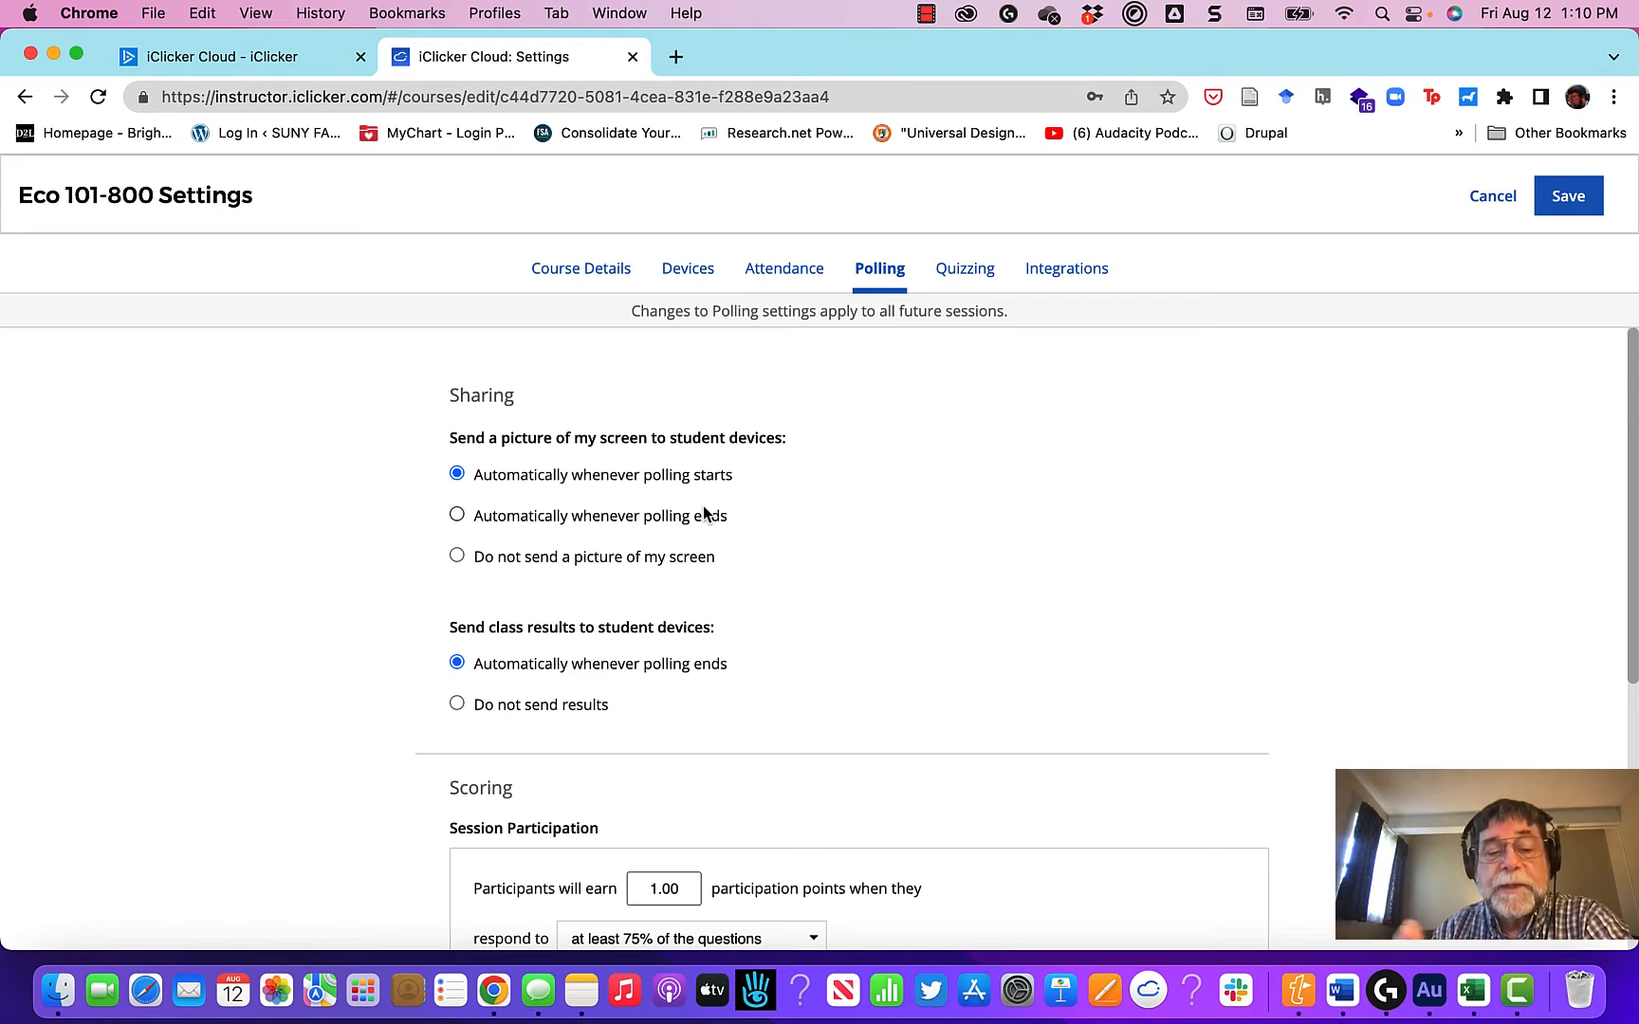
scroll(679, 661, down, 2)
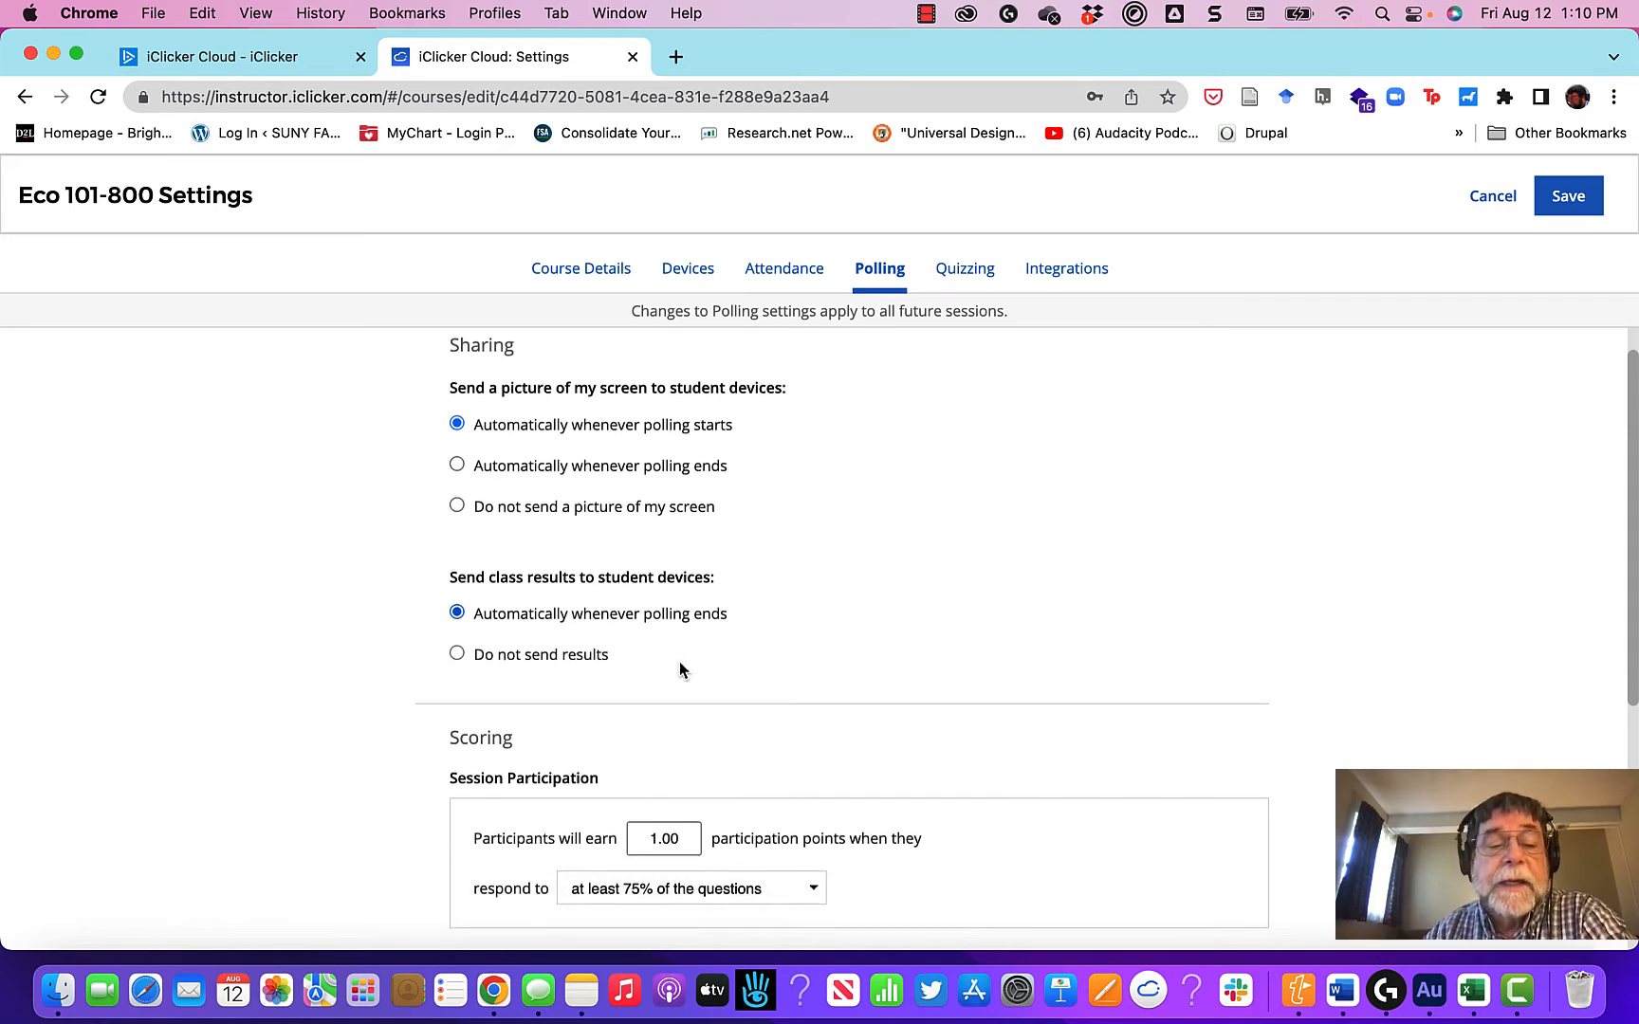
click(457, 645)
scroll(917, 652, down, 2)
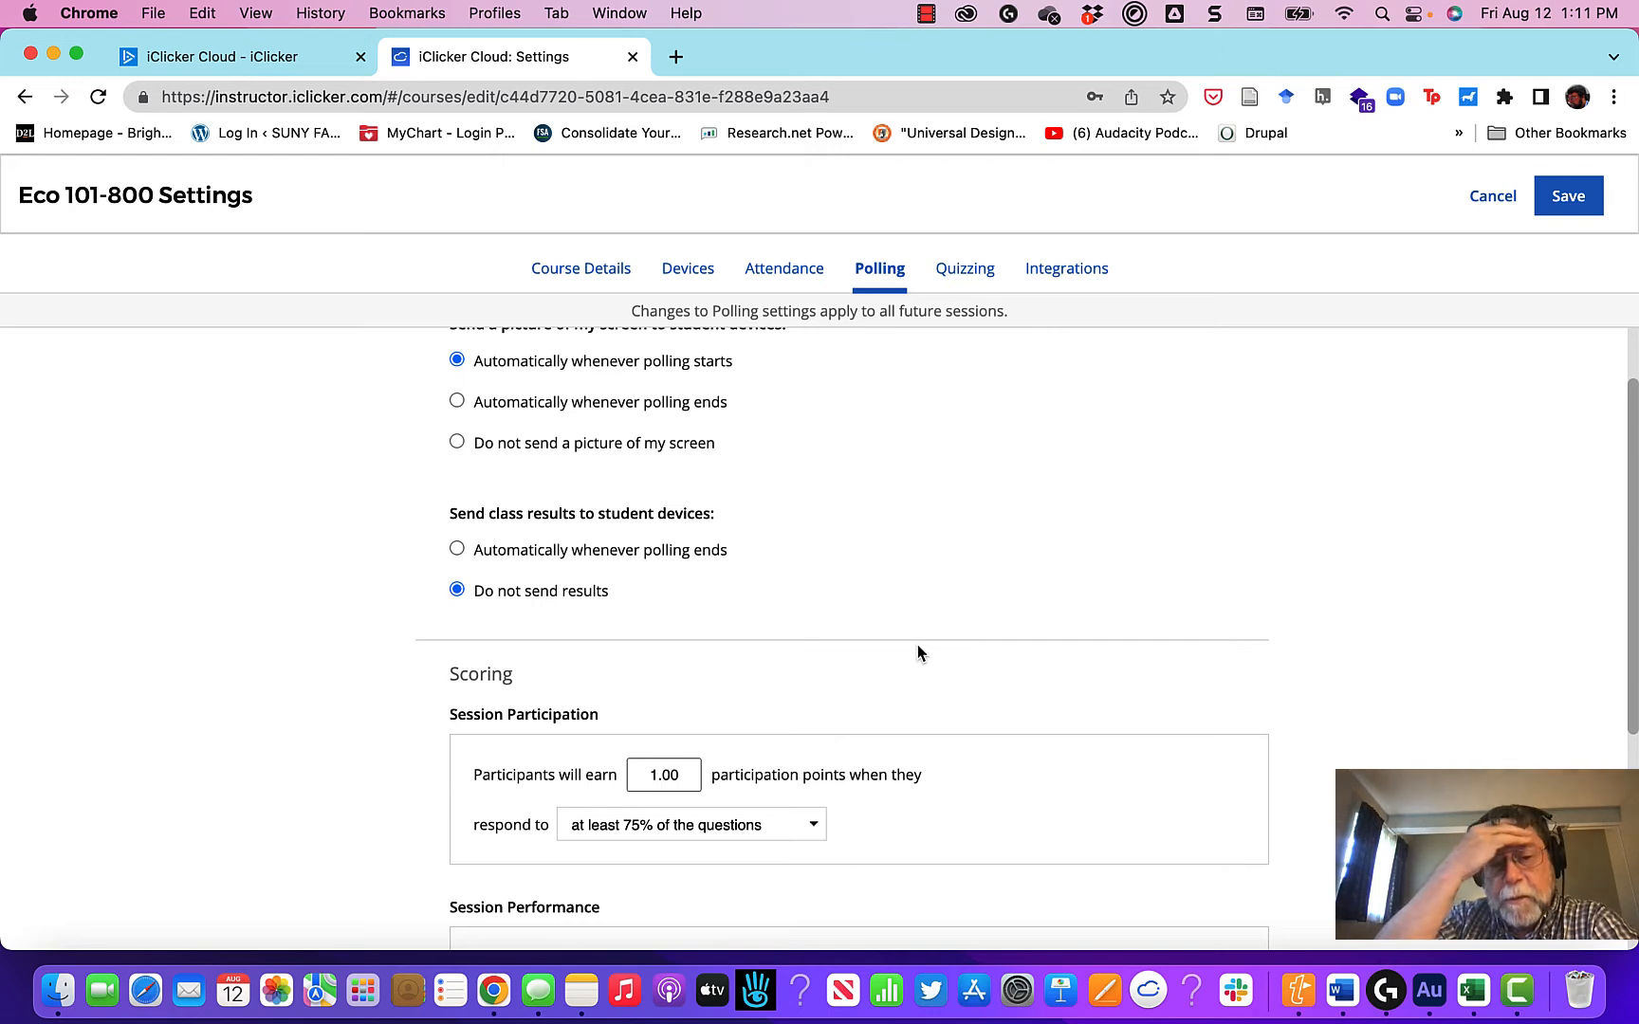
Step: Set polling scores to 0 participation points, 2 points for a correct response and 3 points for responding
click(661, 778)
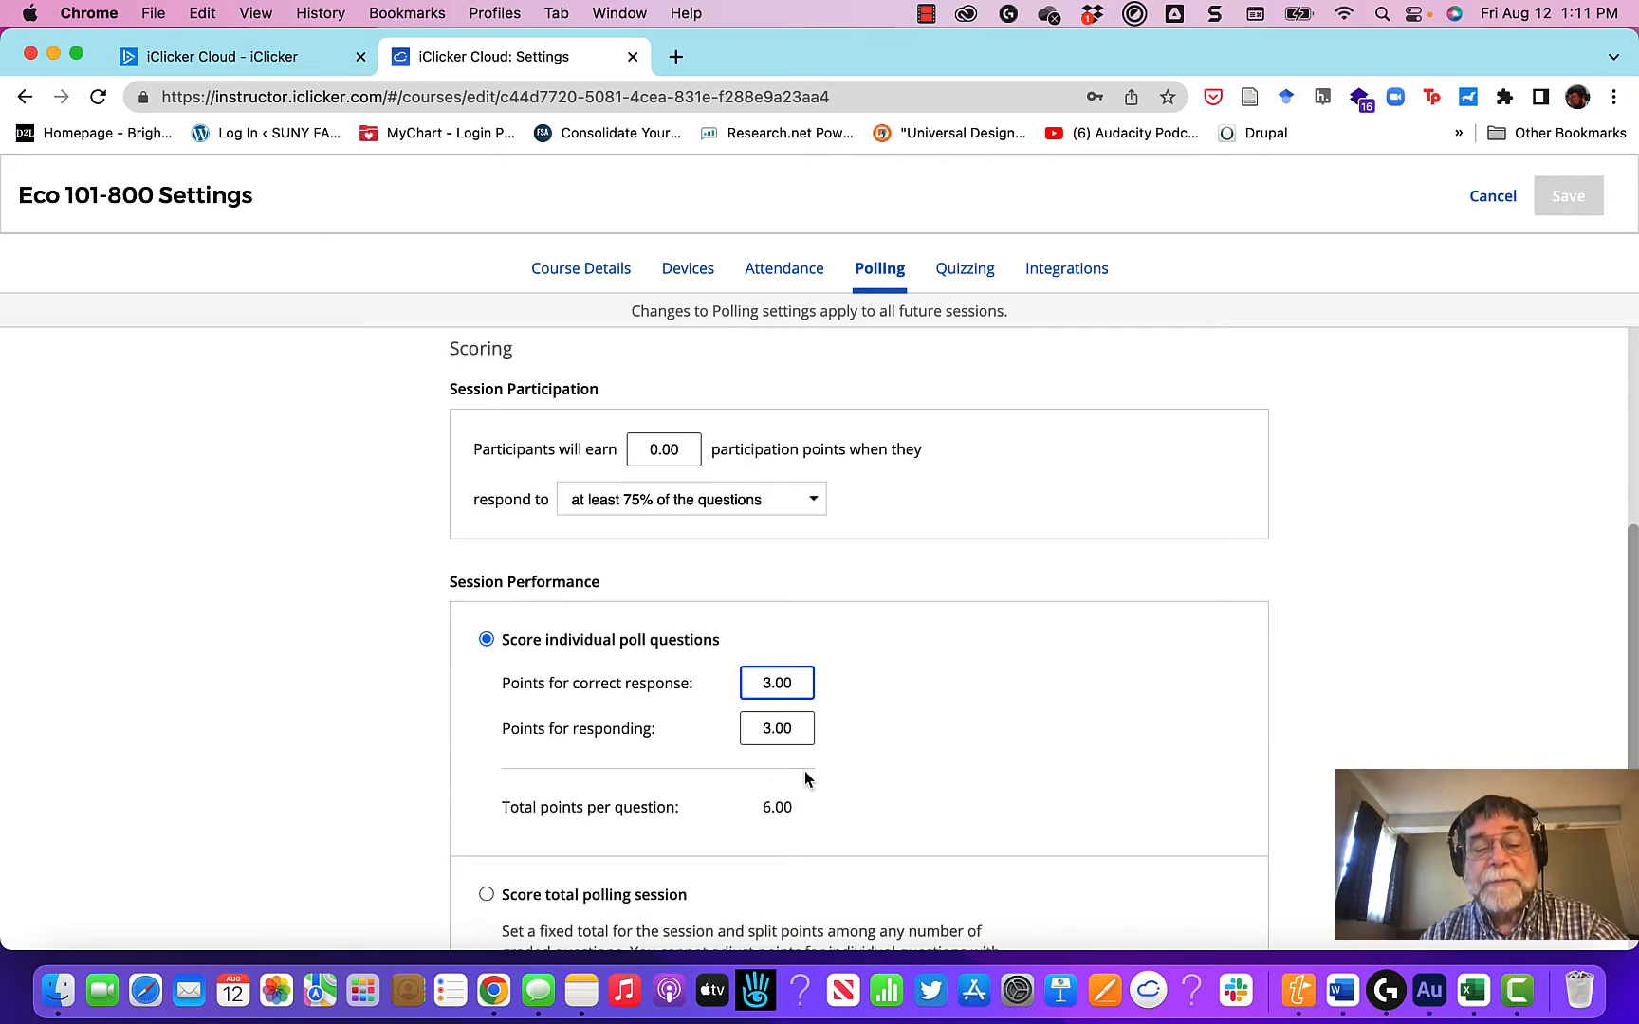
click(769, 728)
key(shift+Tab)
text(2.00)
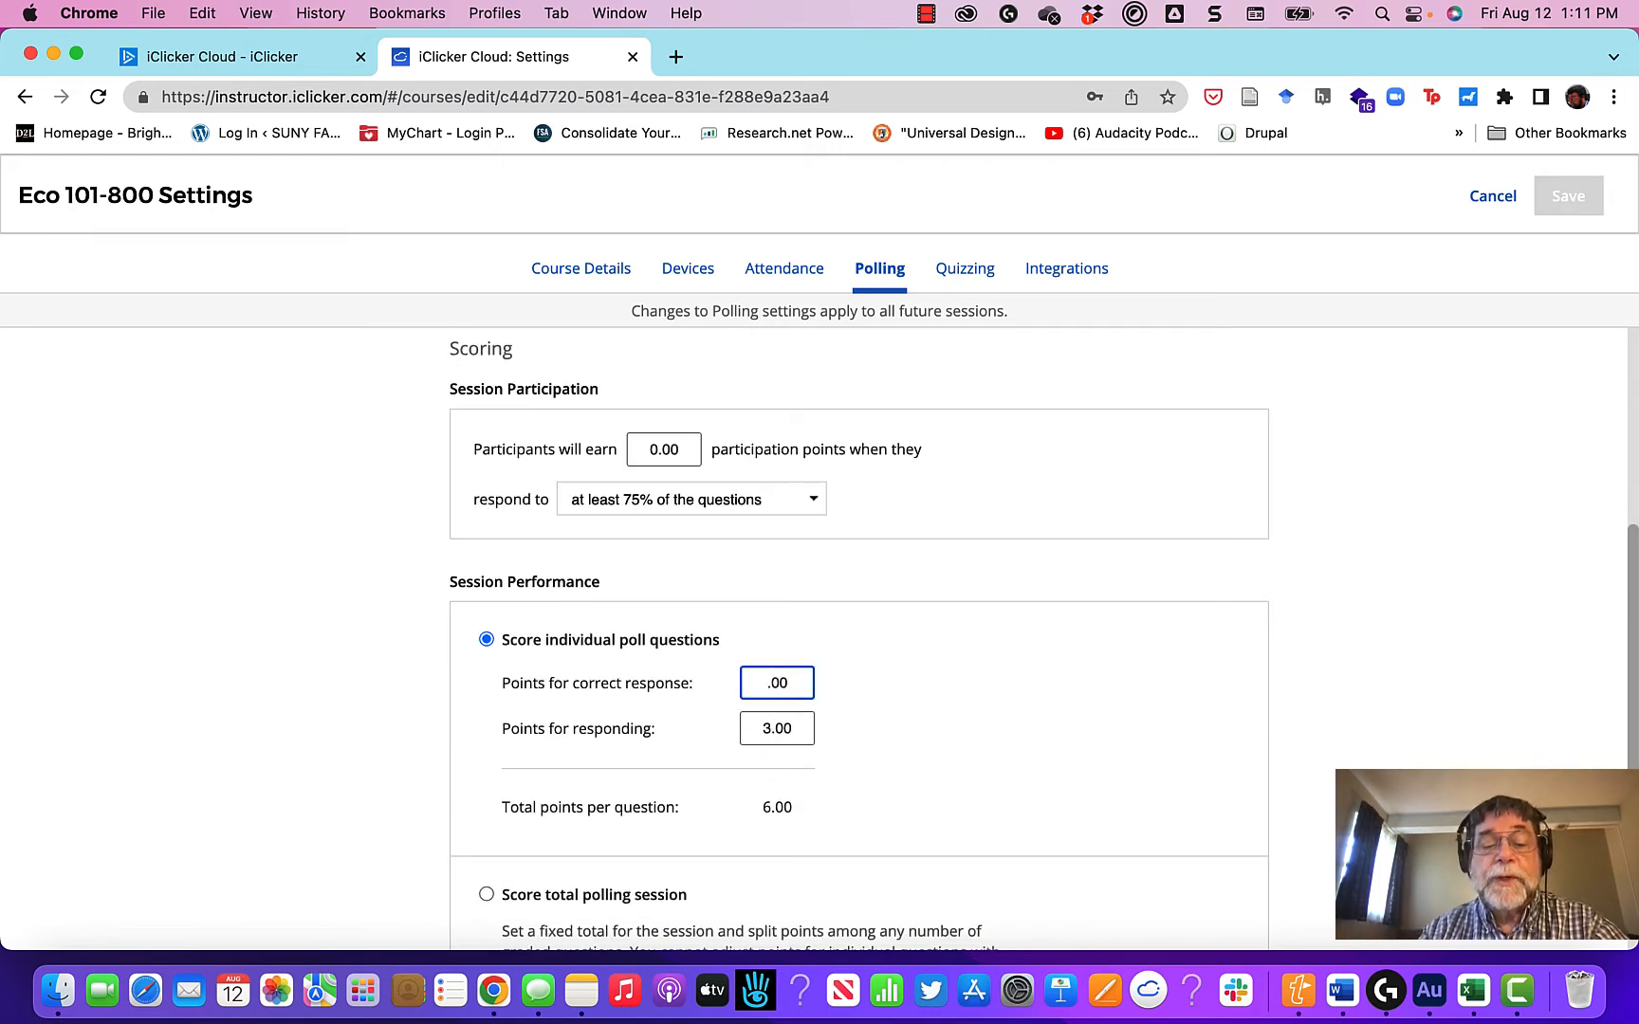
key(Tab)
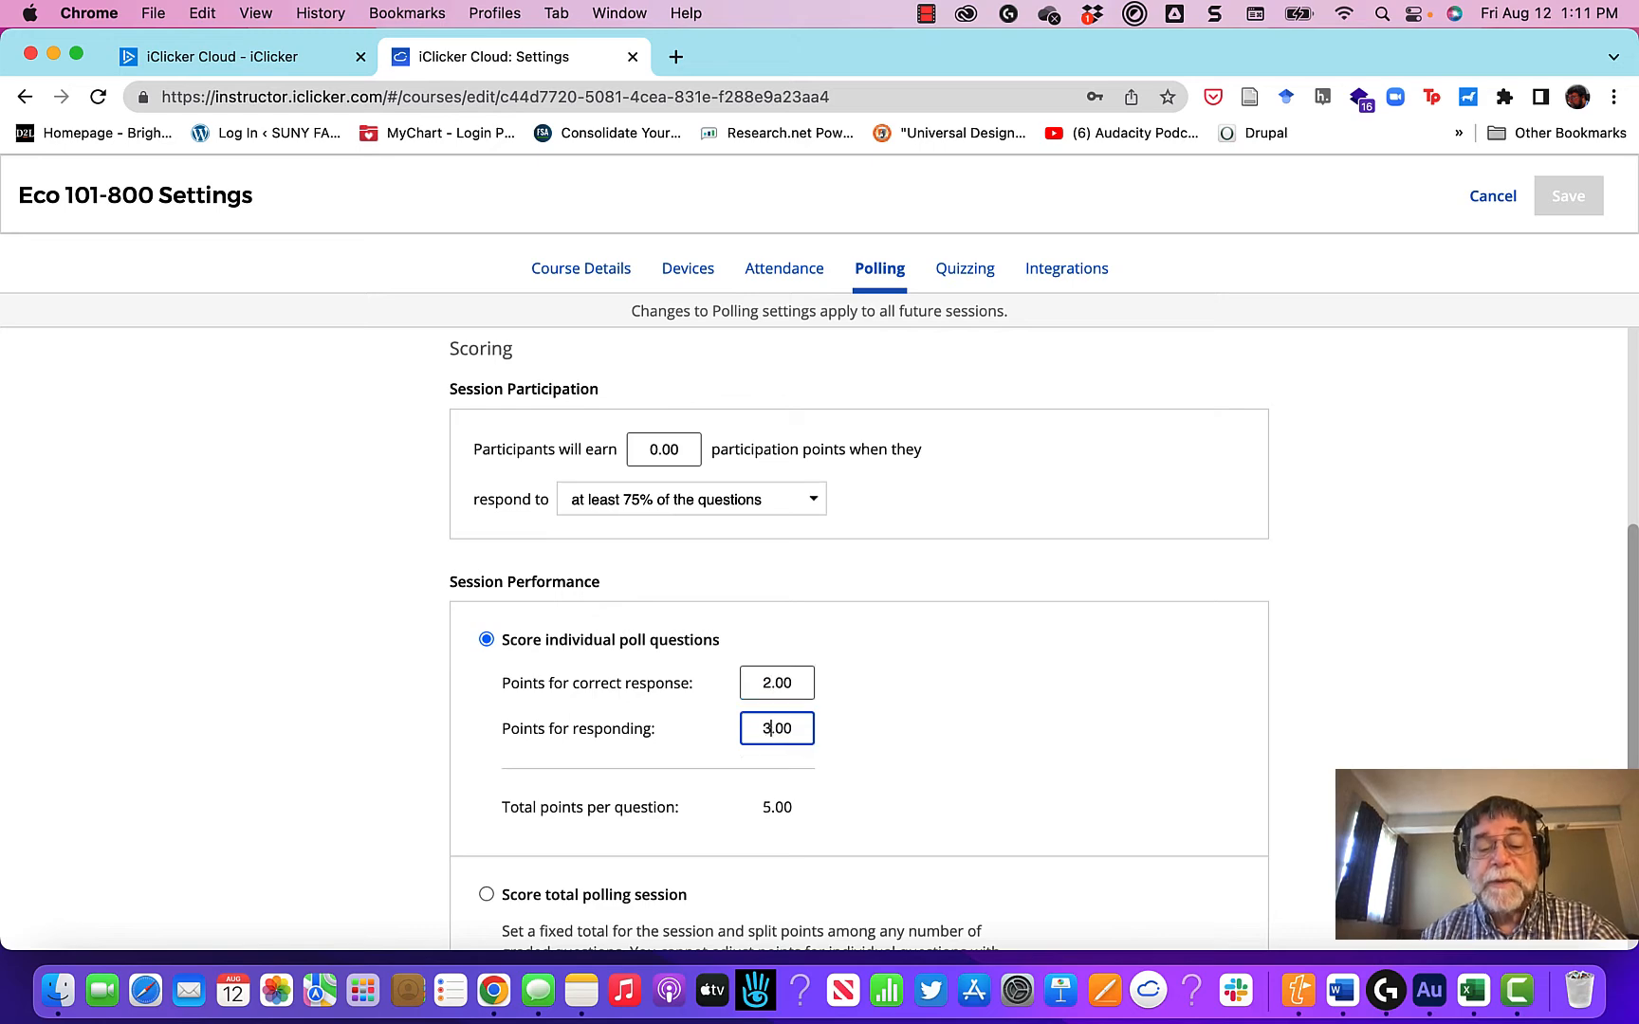
Step: Set the polling timer to count down from 01:30
scroll(982, 719, down, 1)
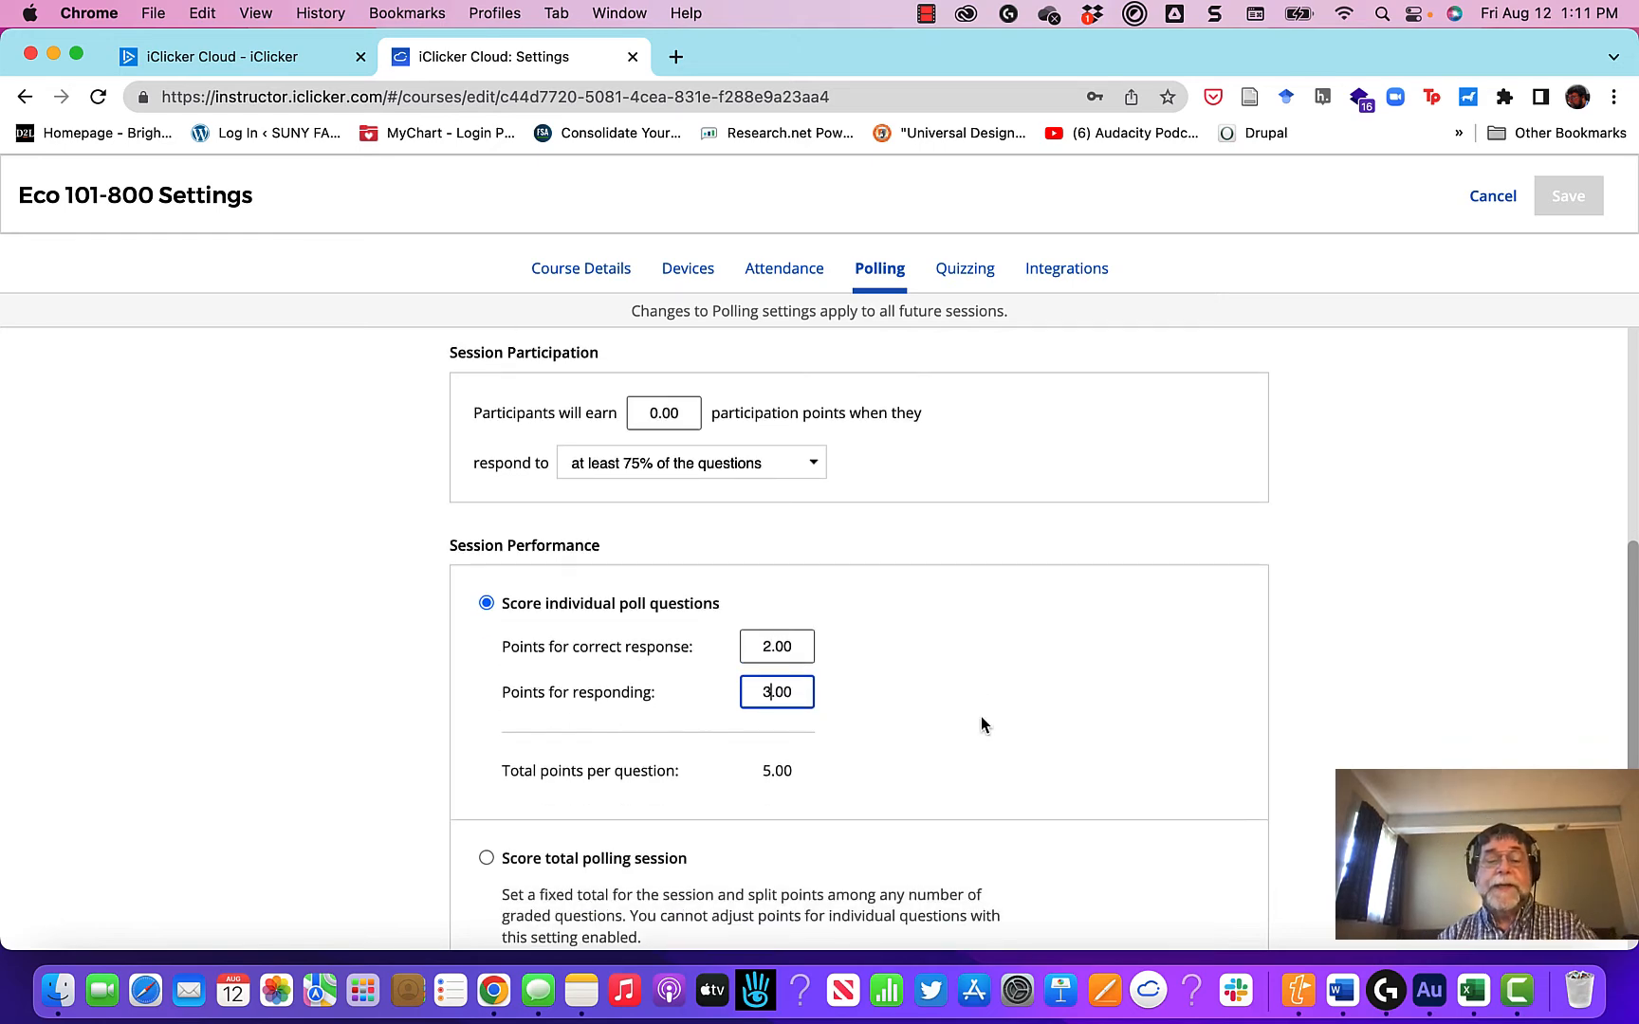
scroll(982, 719, down, 1)
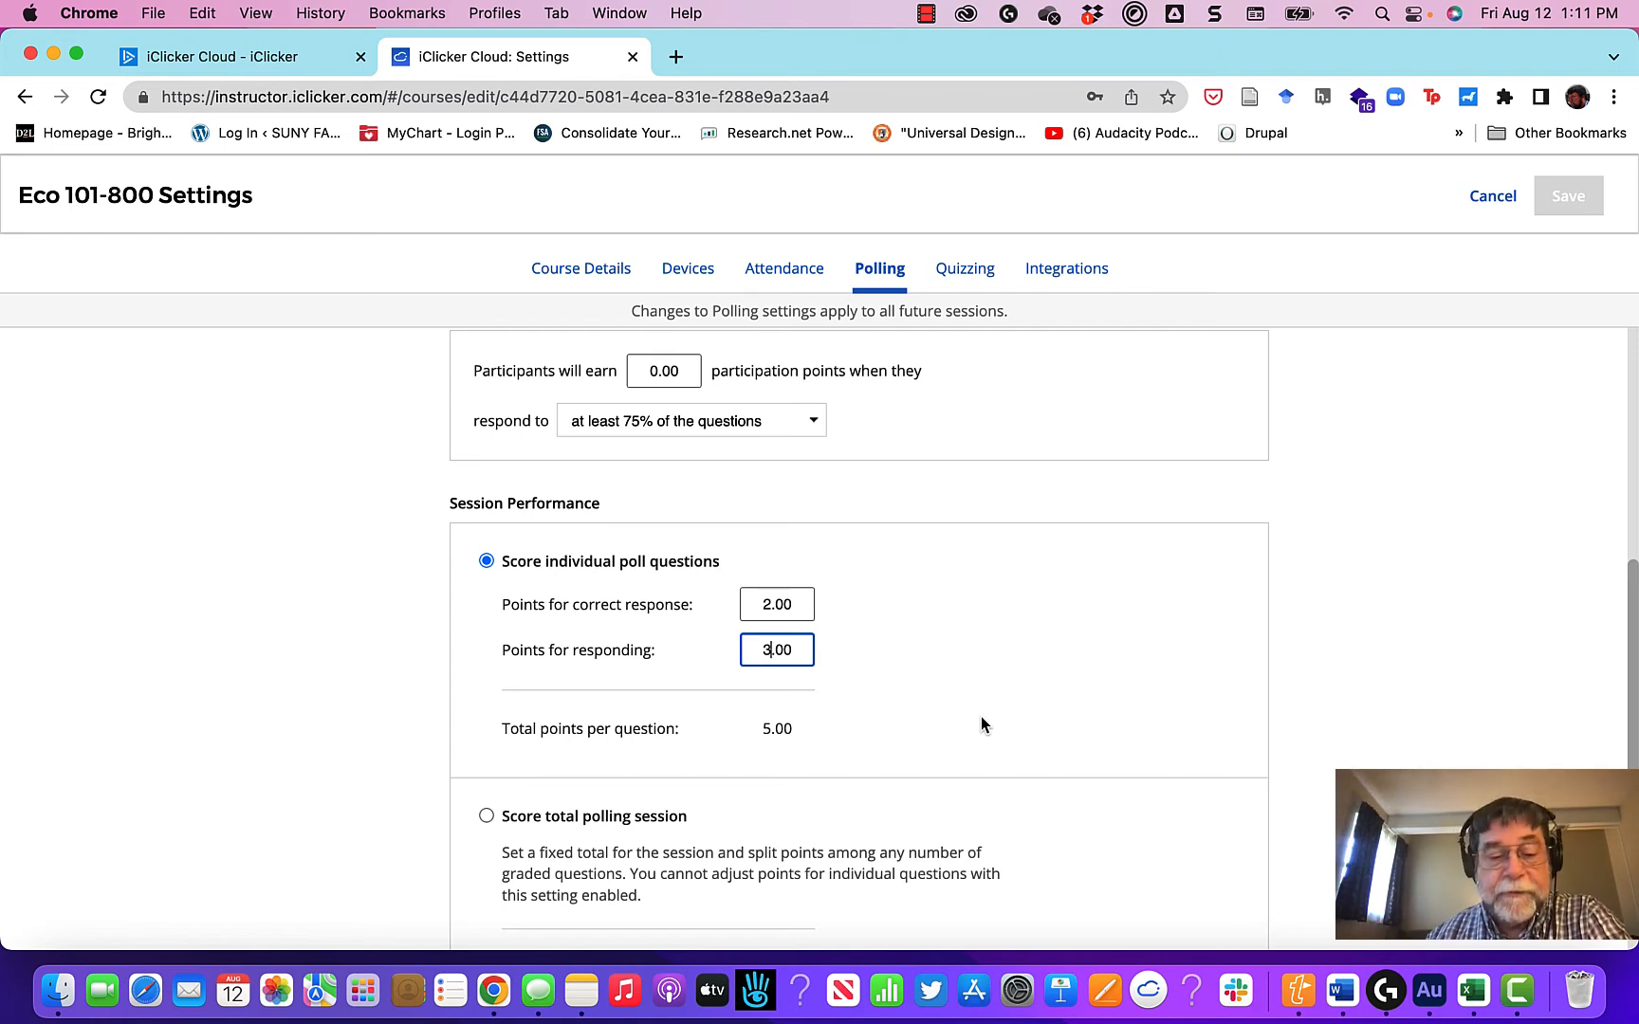
scroll(982, 719, down, 6)
scroll(768, 771, down, 3)
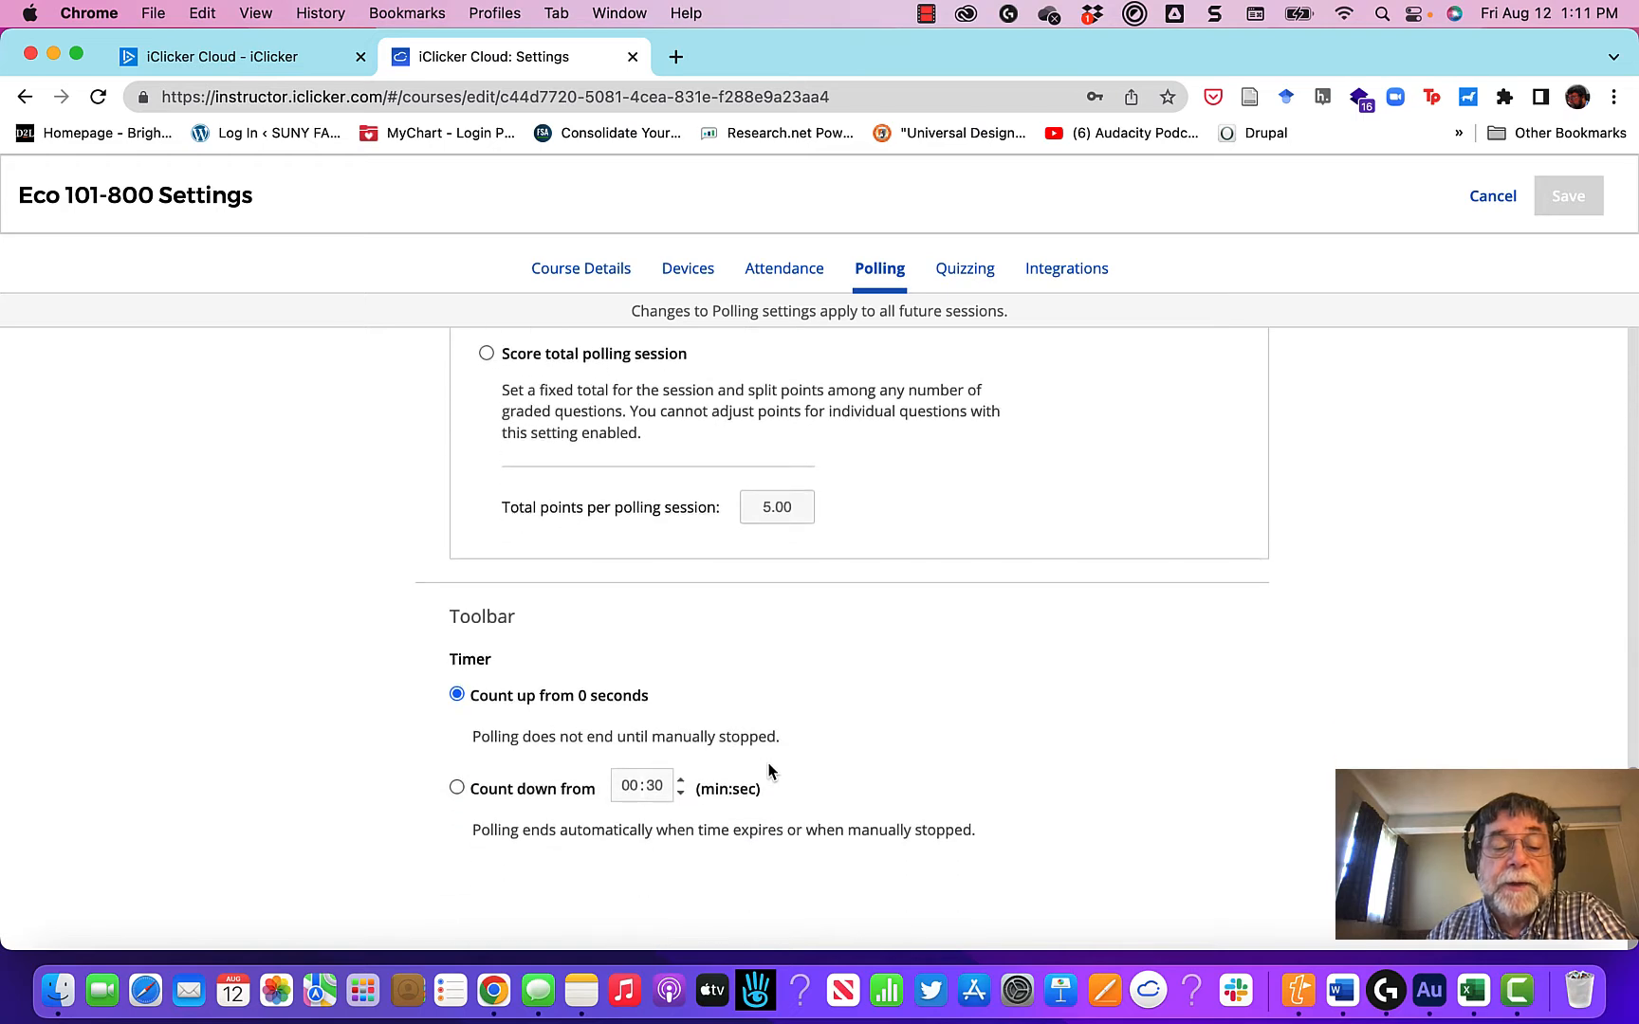
click(458, 789)
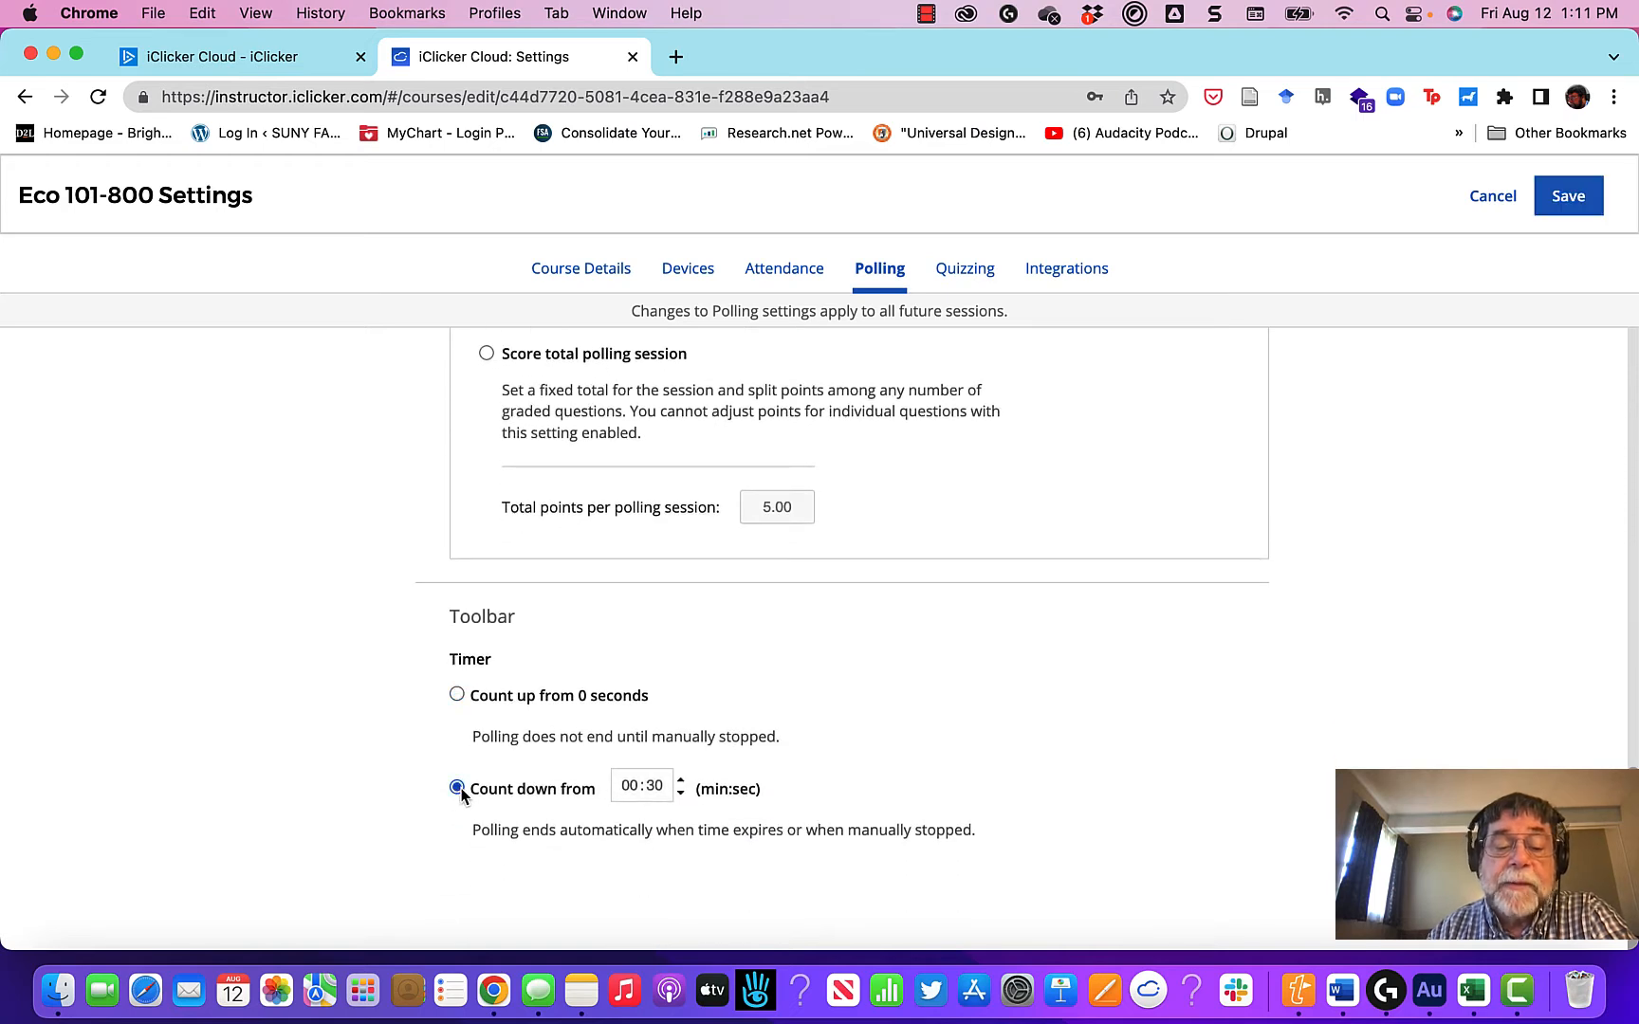
click(628, 785)
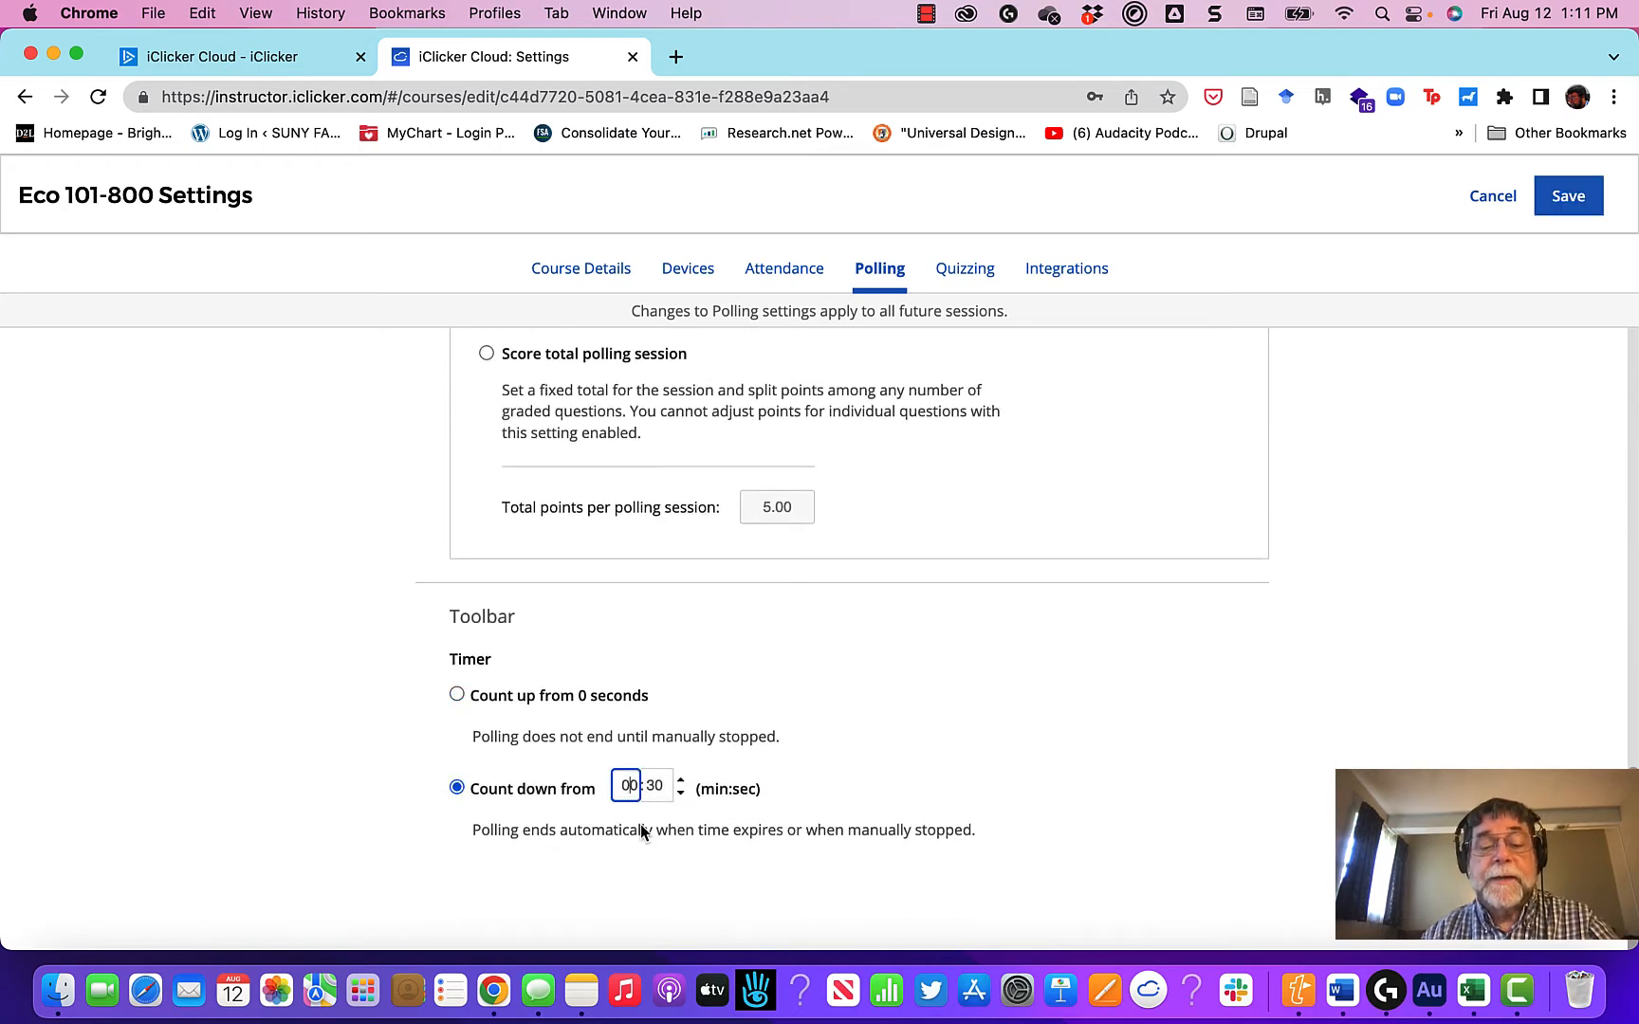
text(1)
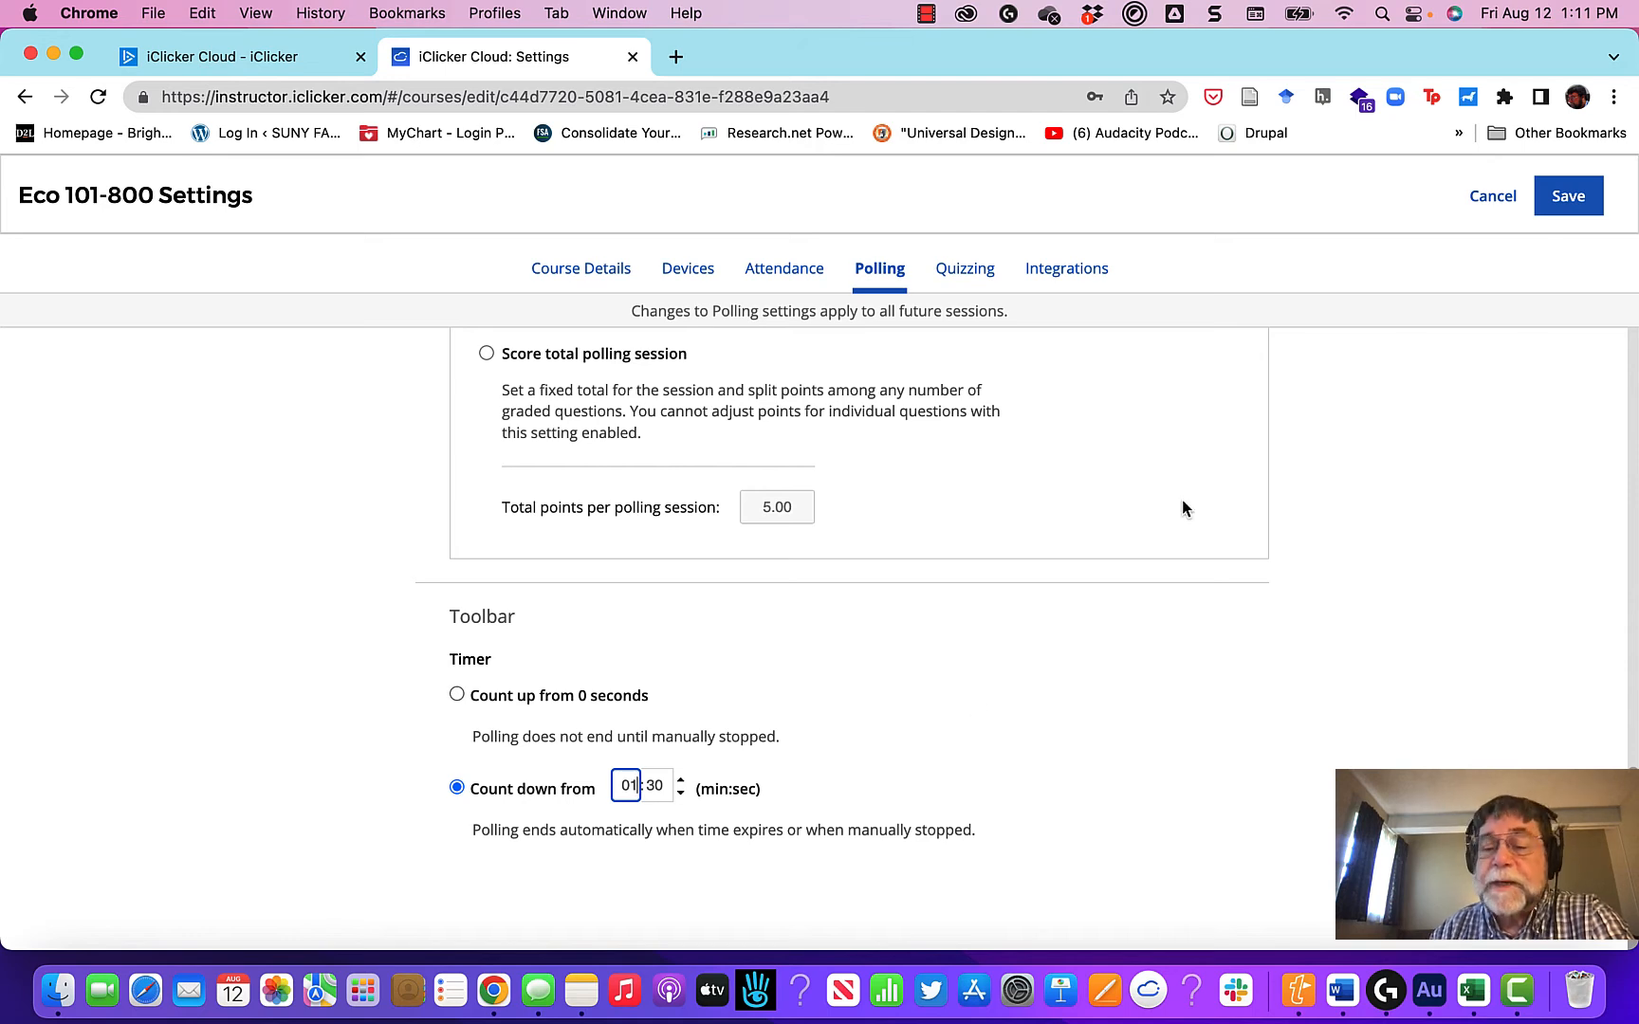
Step: Check the quizzing settings, then start the LMS integration with SUNY Brightspace and continue to its sign-in
click(977, 277)
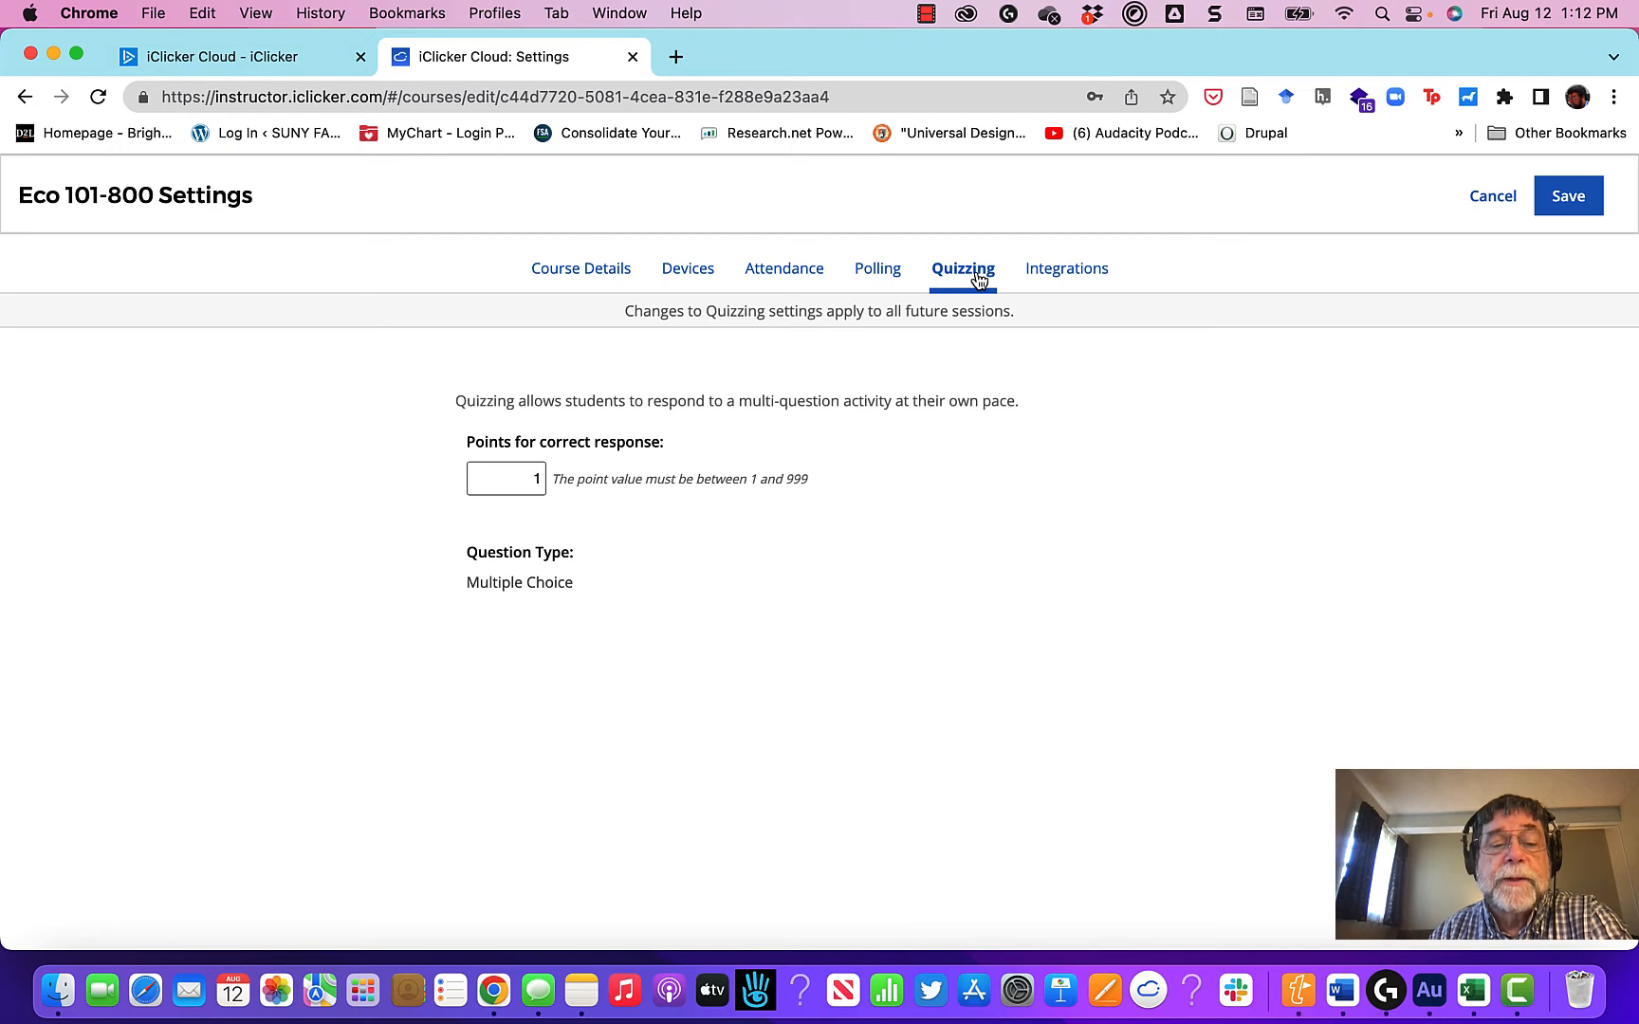
click(1051, 277)
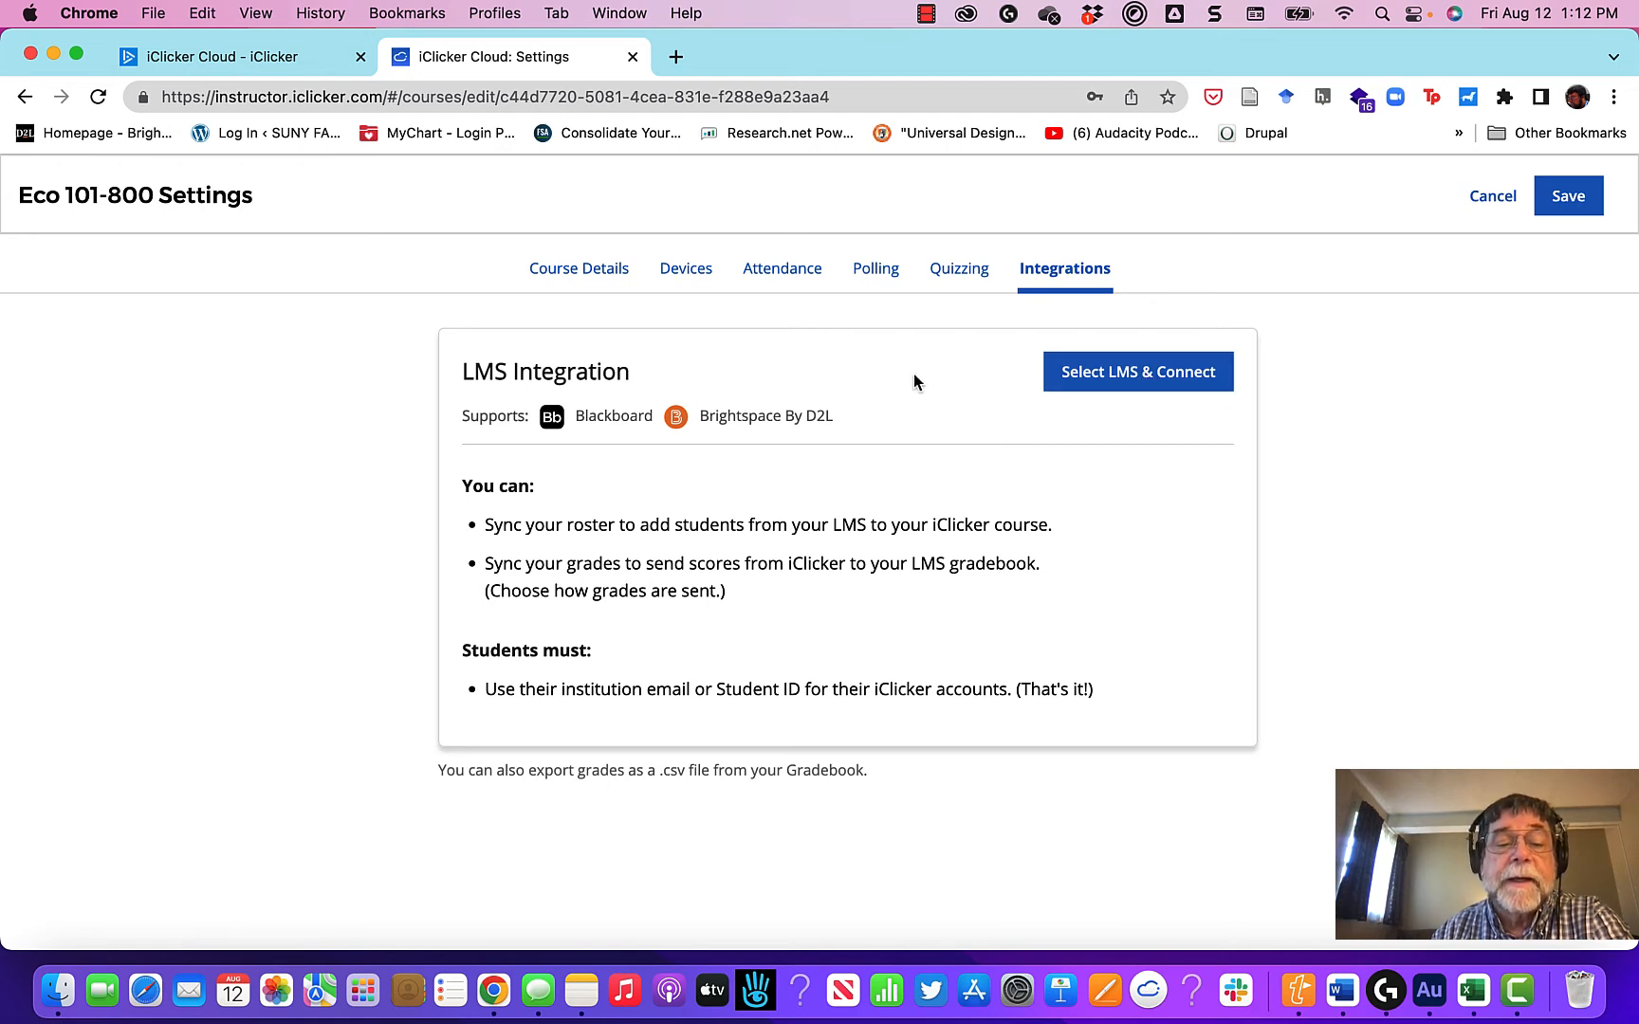
click(1133, 372)
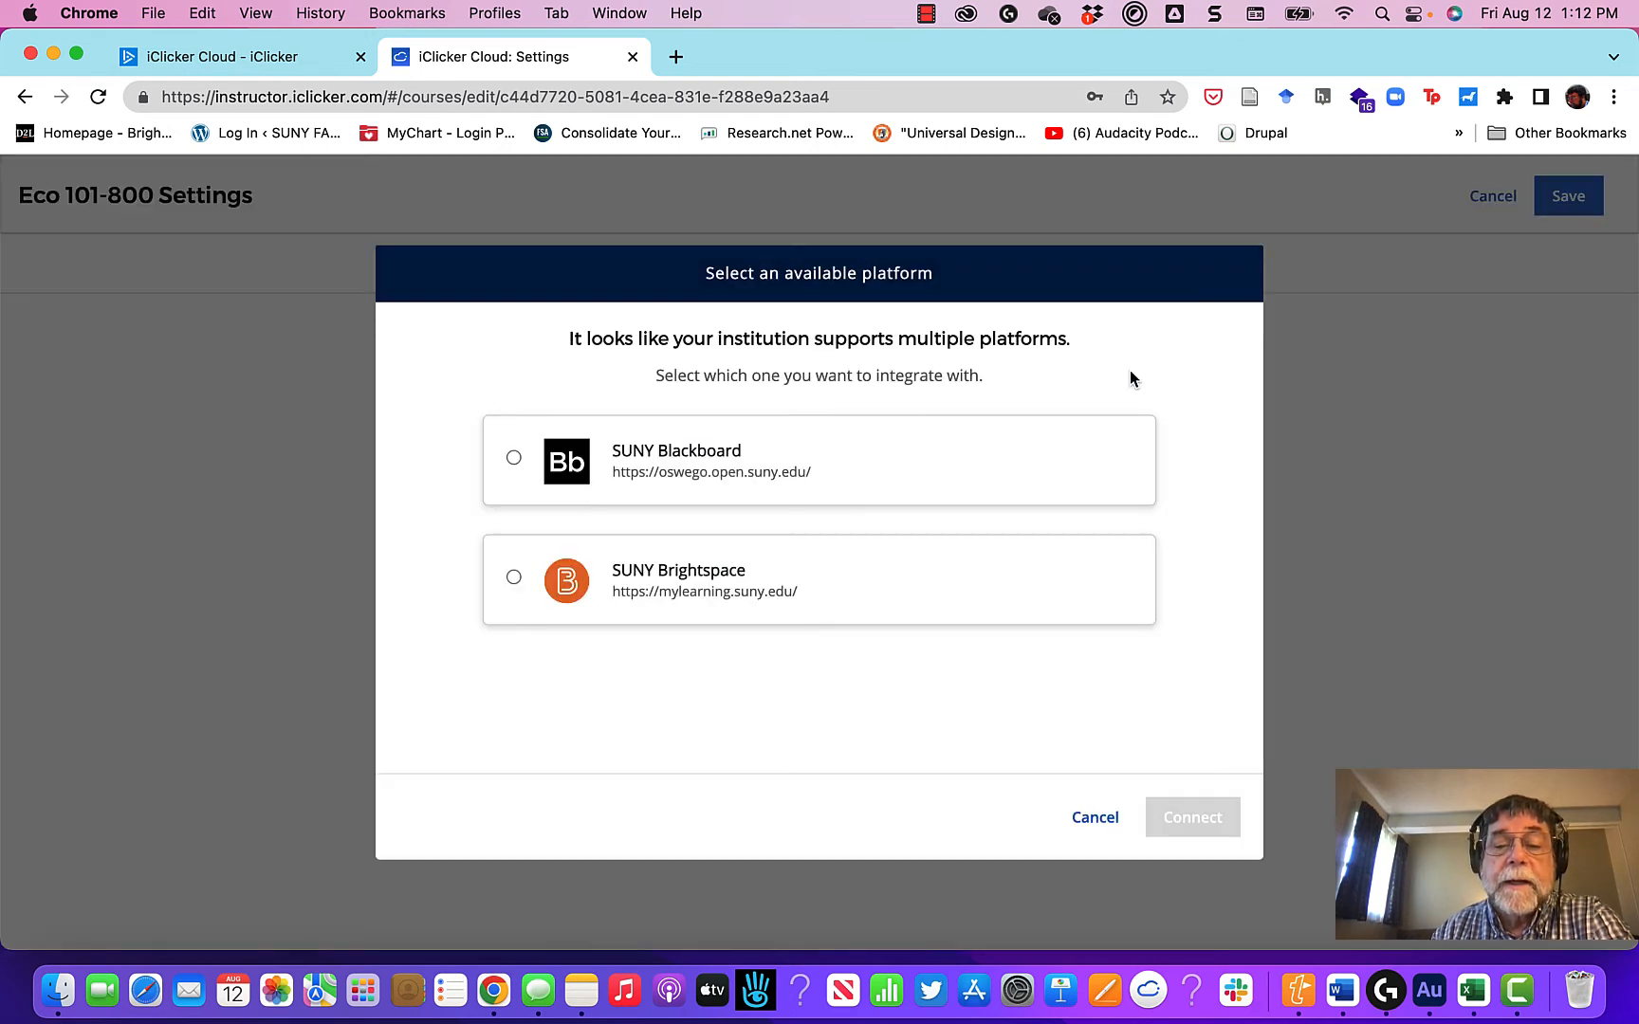
click(513, 577)
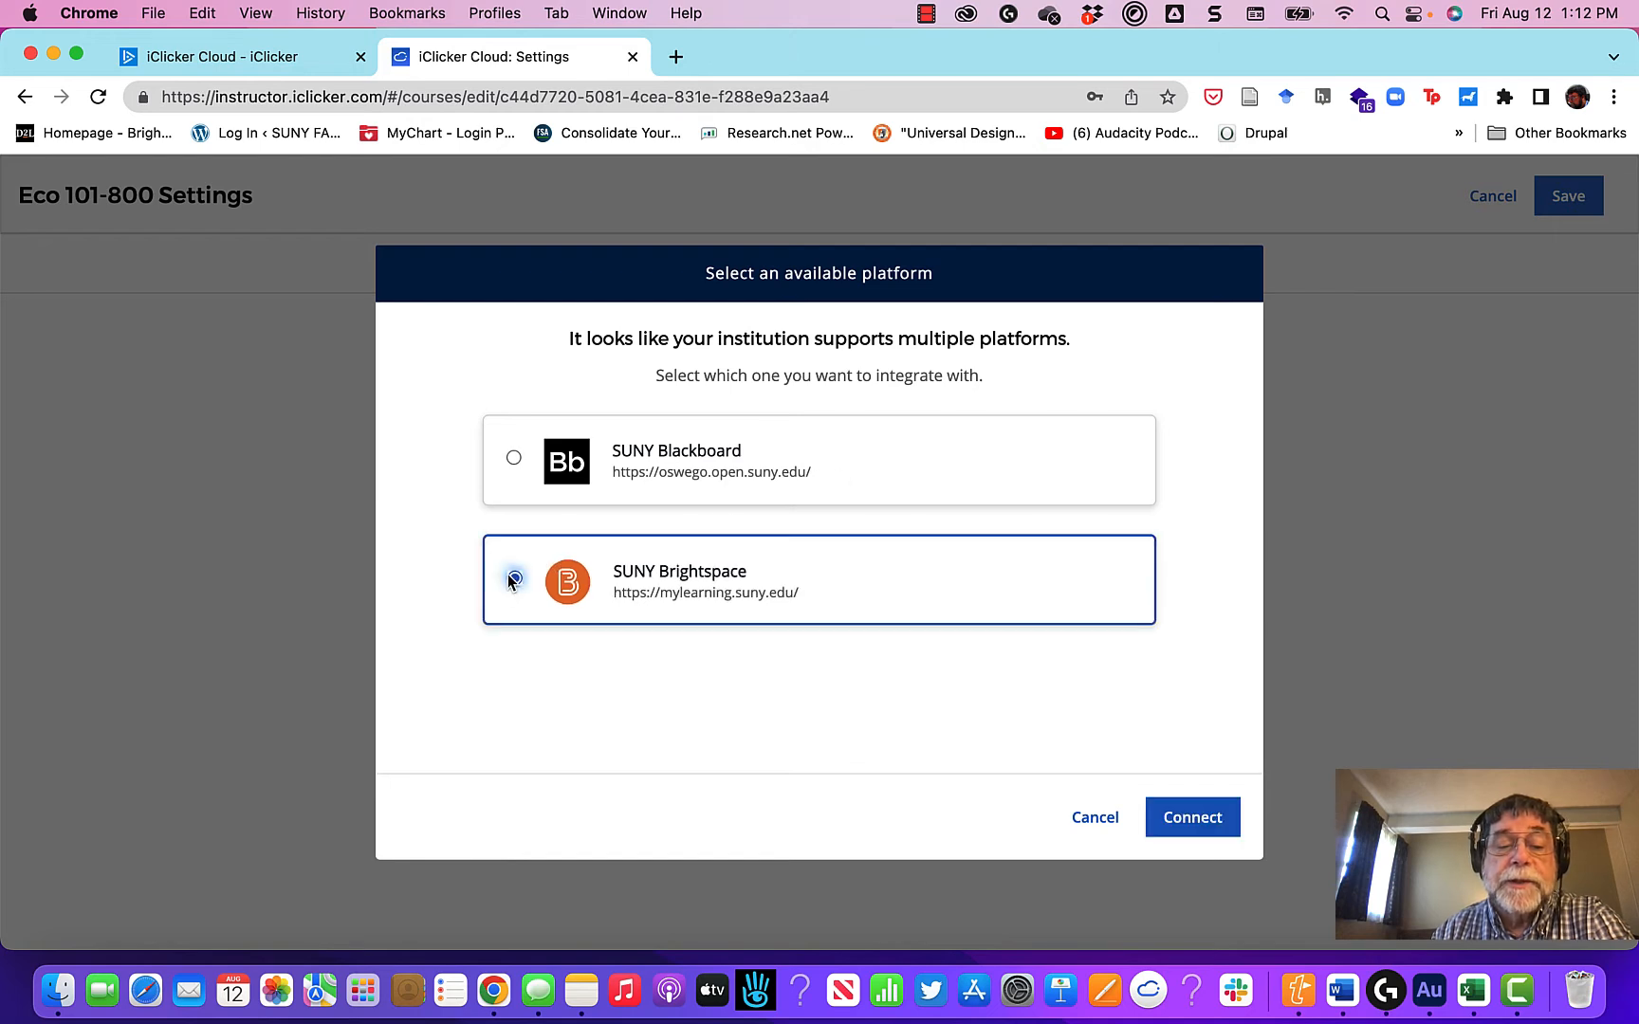
click(1196, 821)
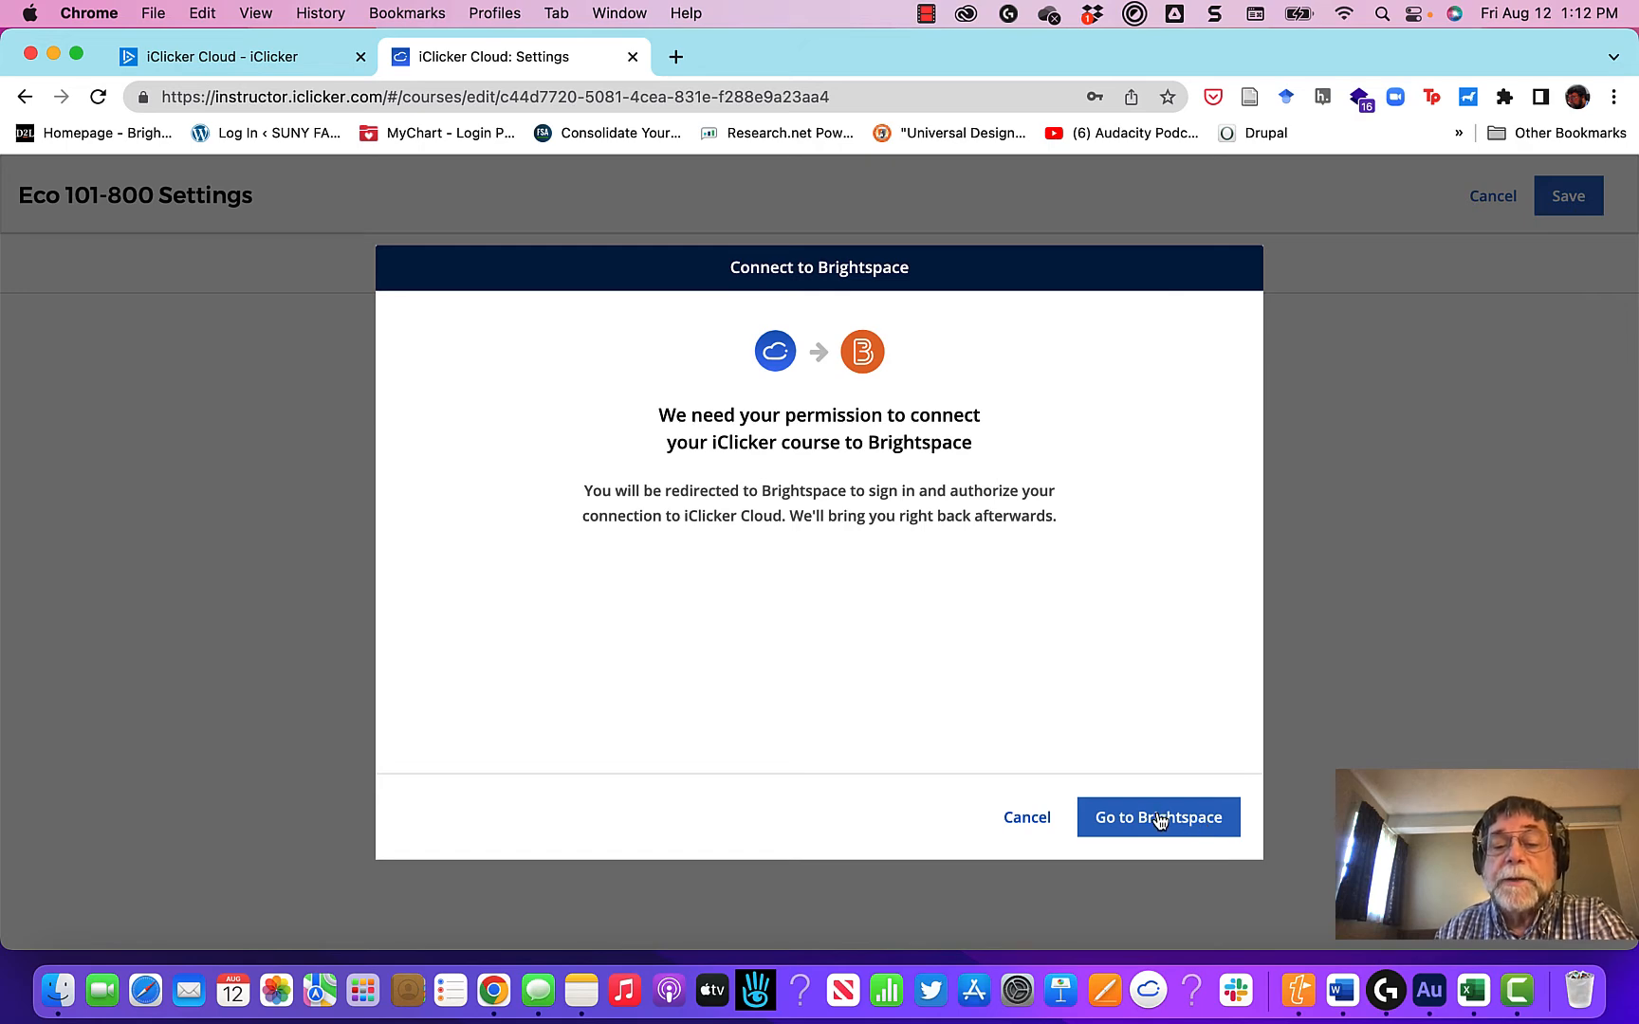
click(1158, 820)
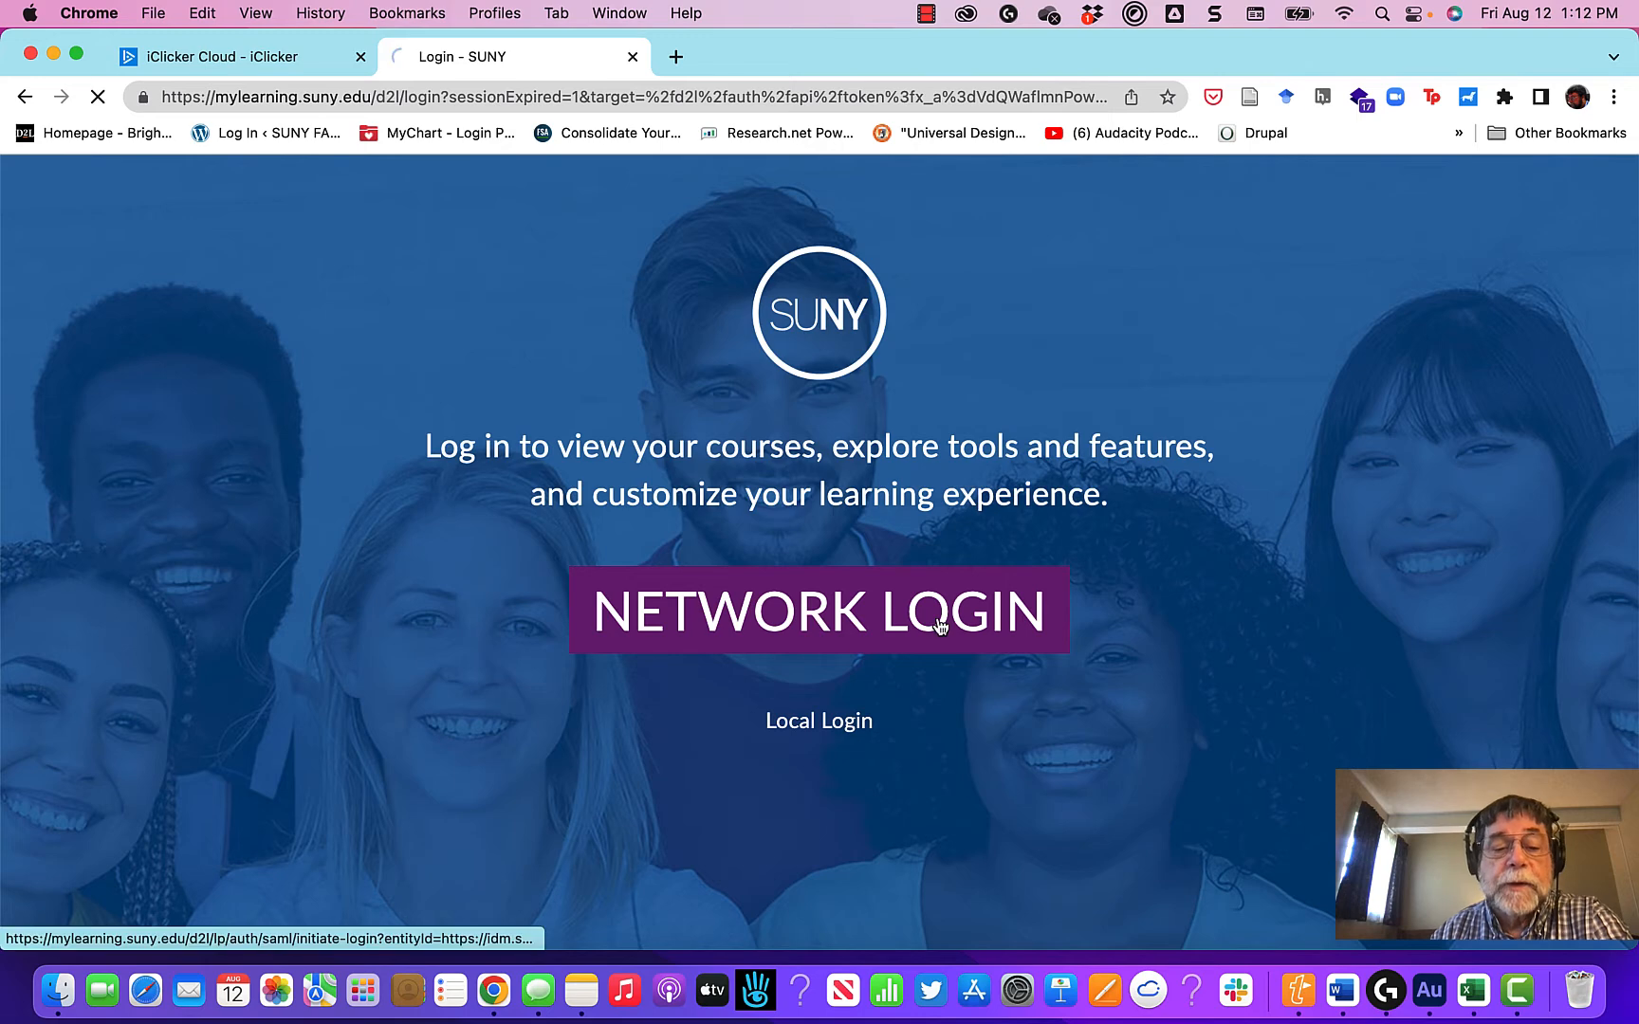
Step: Sign in to Brightspace through the Oswego campus with the campus remembered, and authorize iClicker Advanced Sync - OSW
click(939, 624)
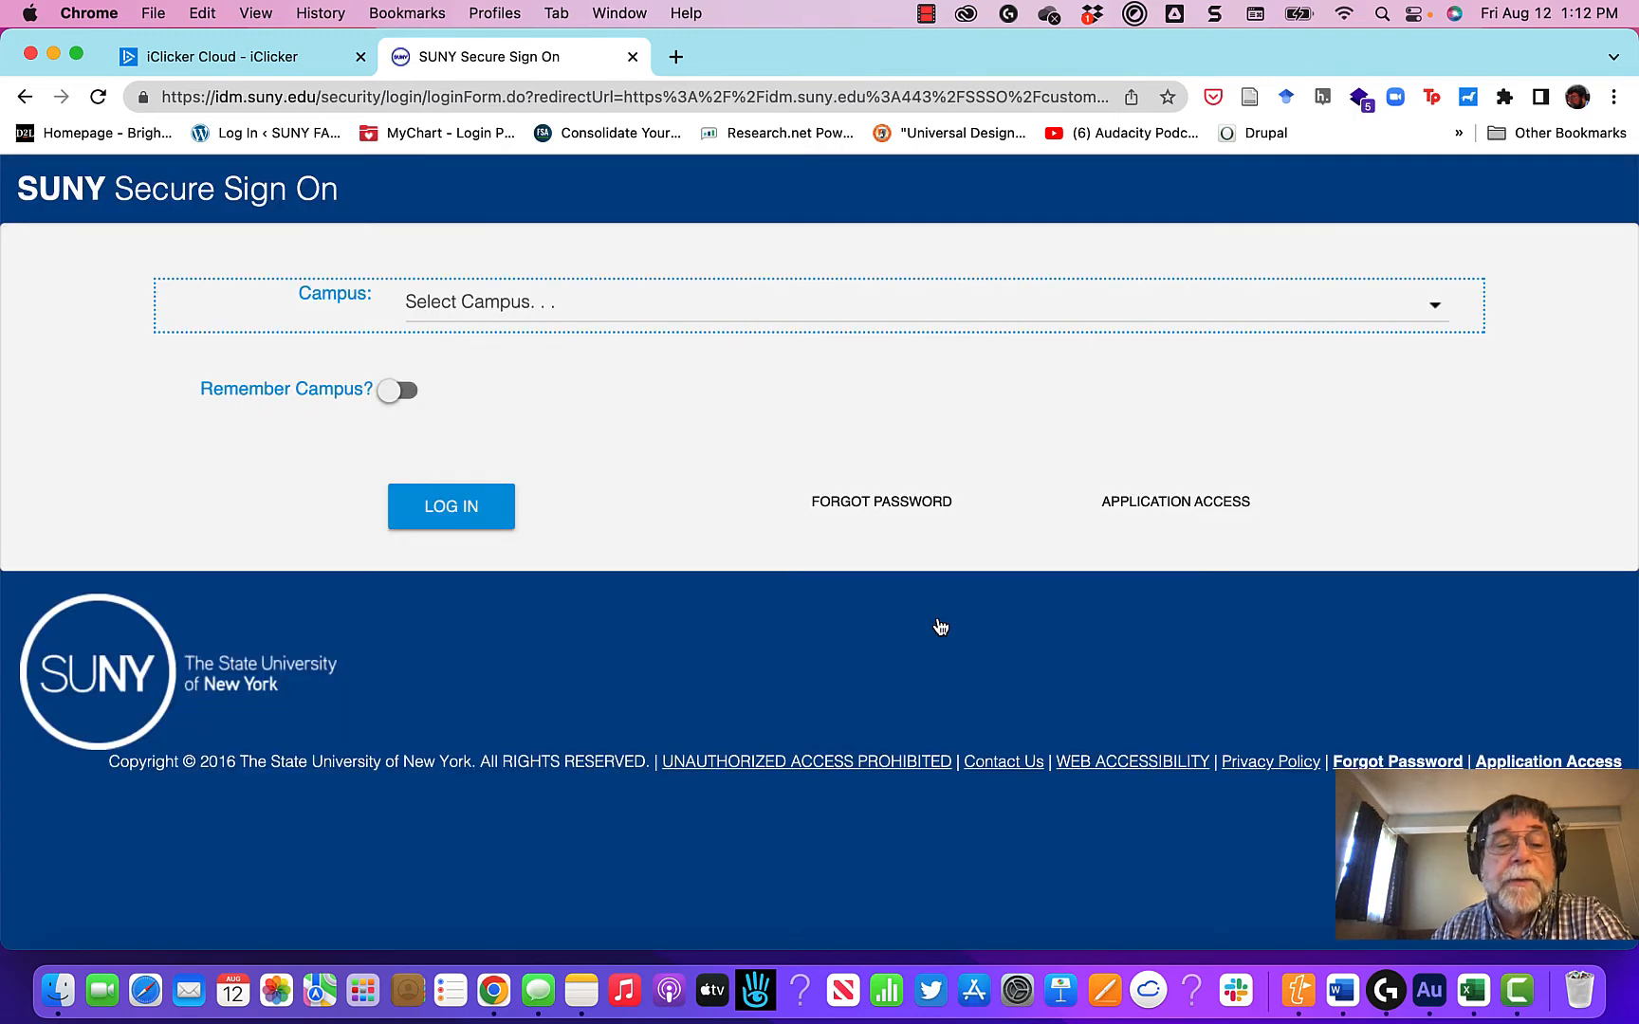
click(533, 325)
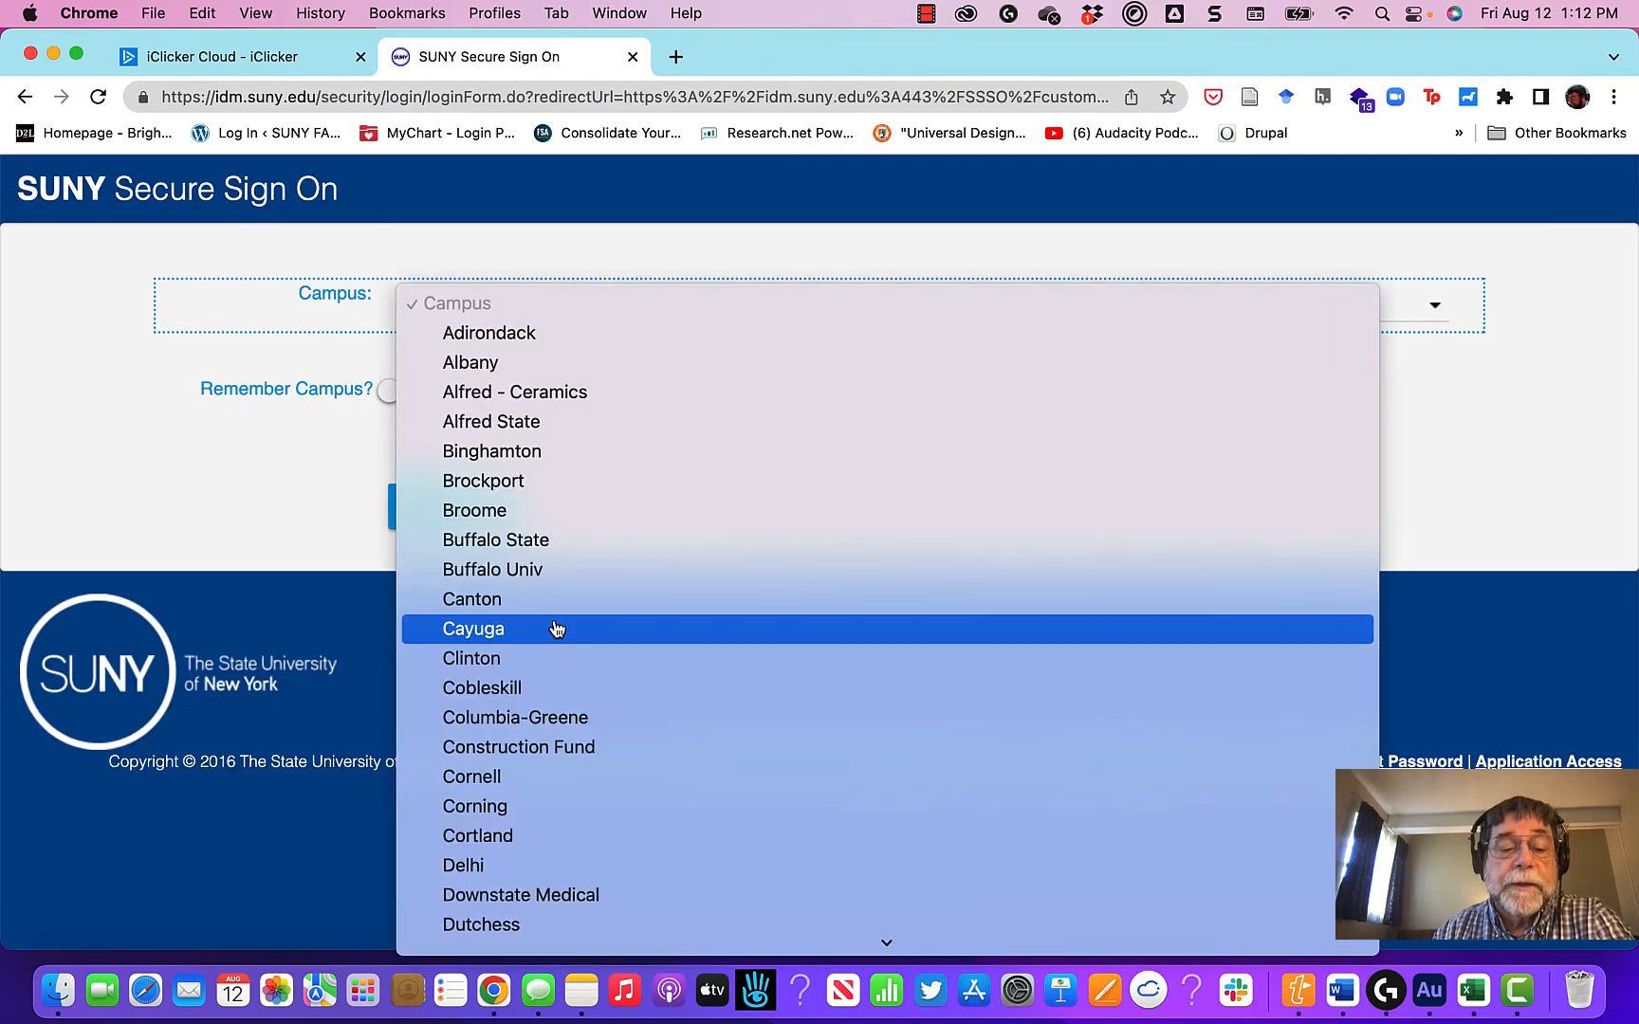
scroll(556, 626, down, 10)
scroll(569, 802, down, 1)
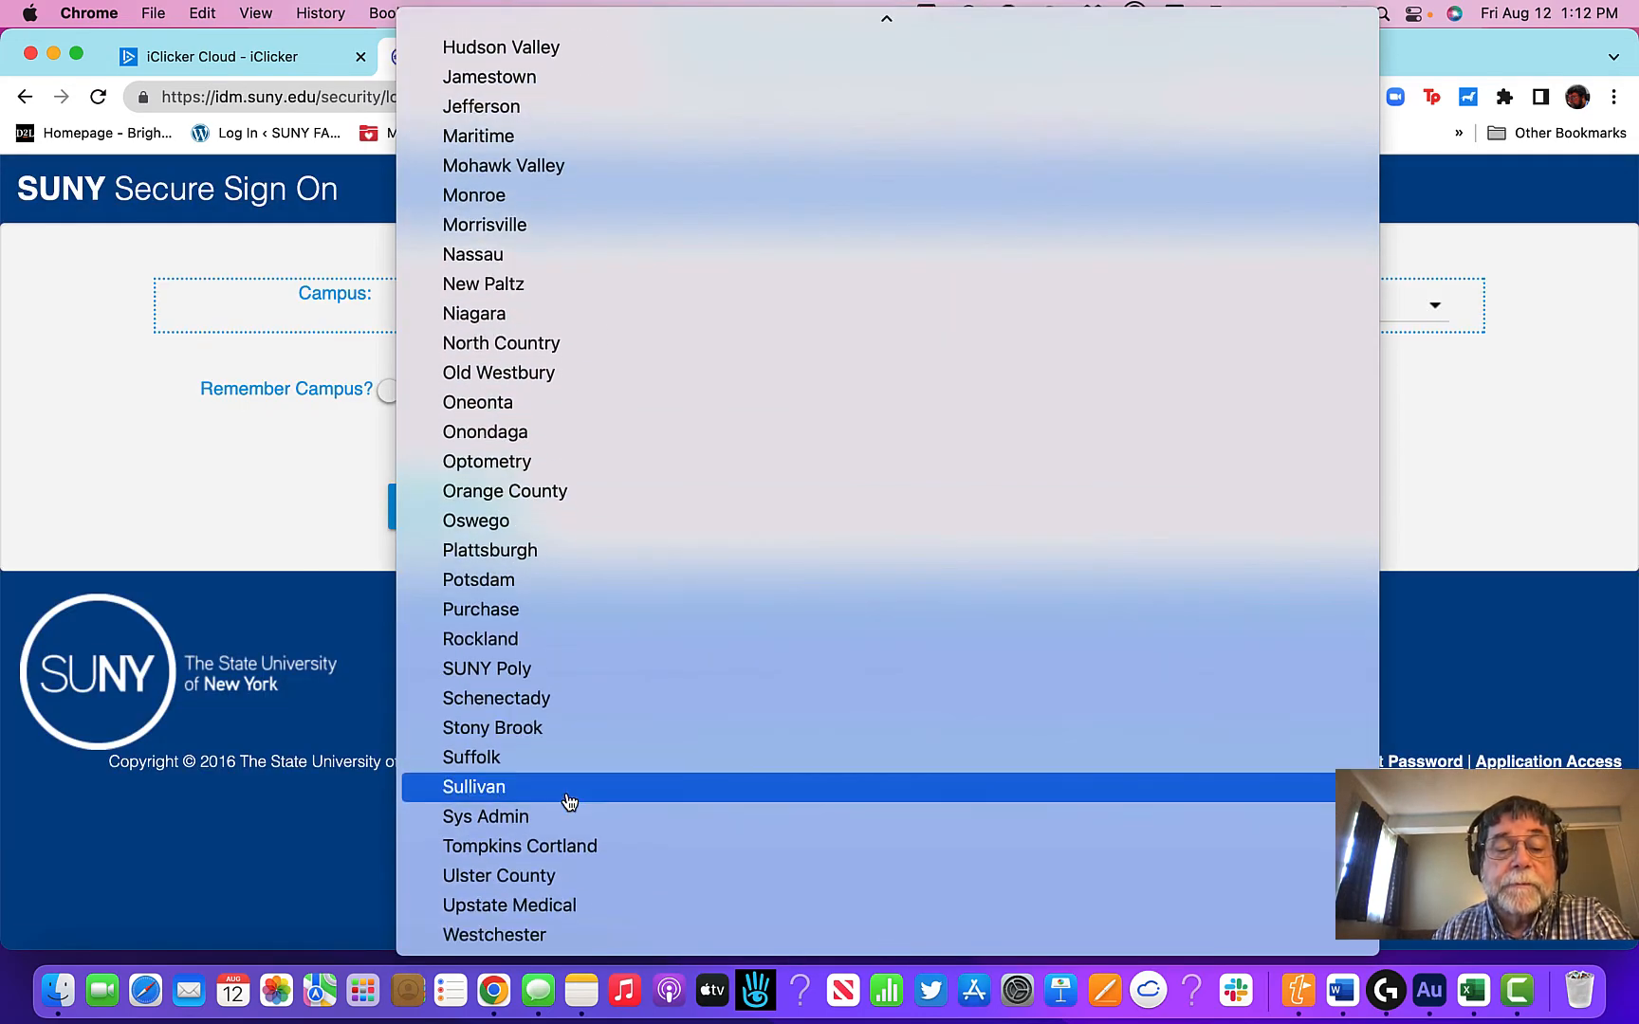
click(532, 523)
click(397, 396)
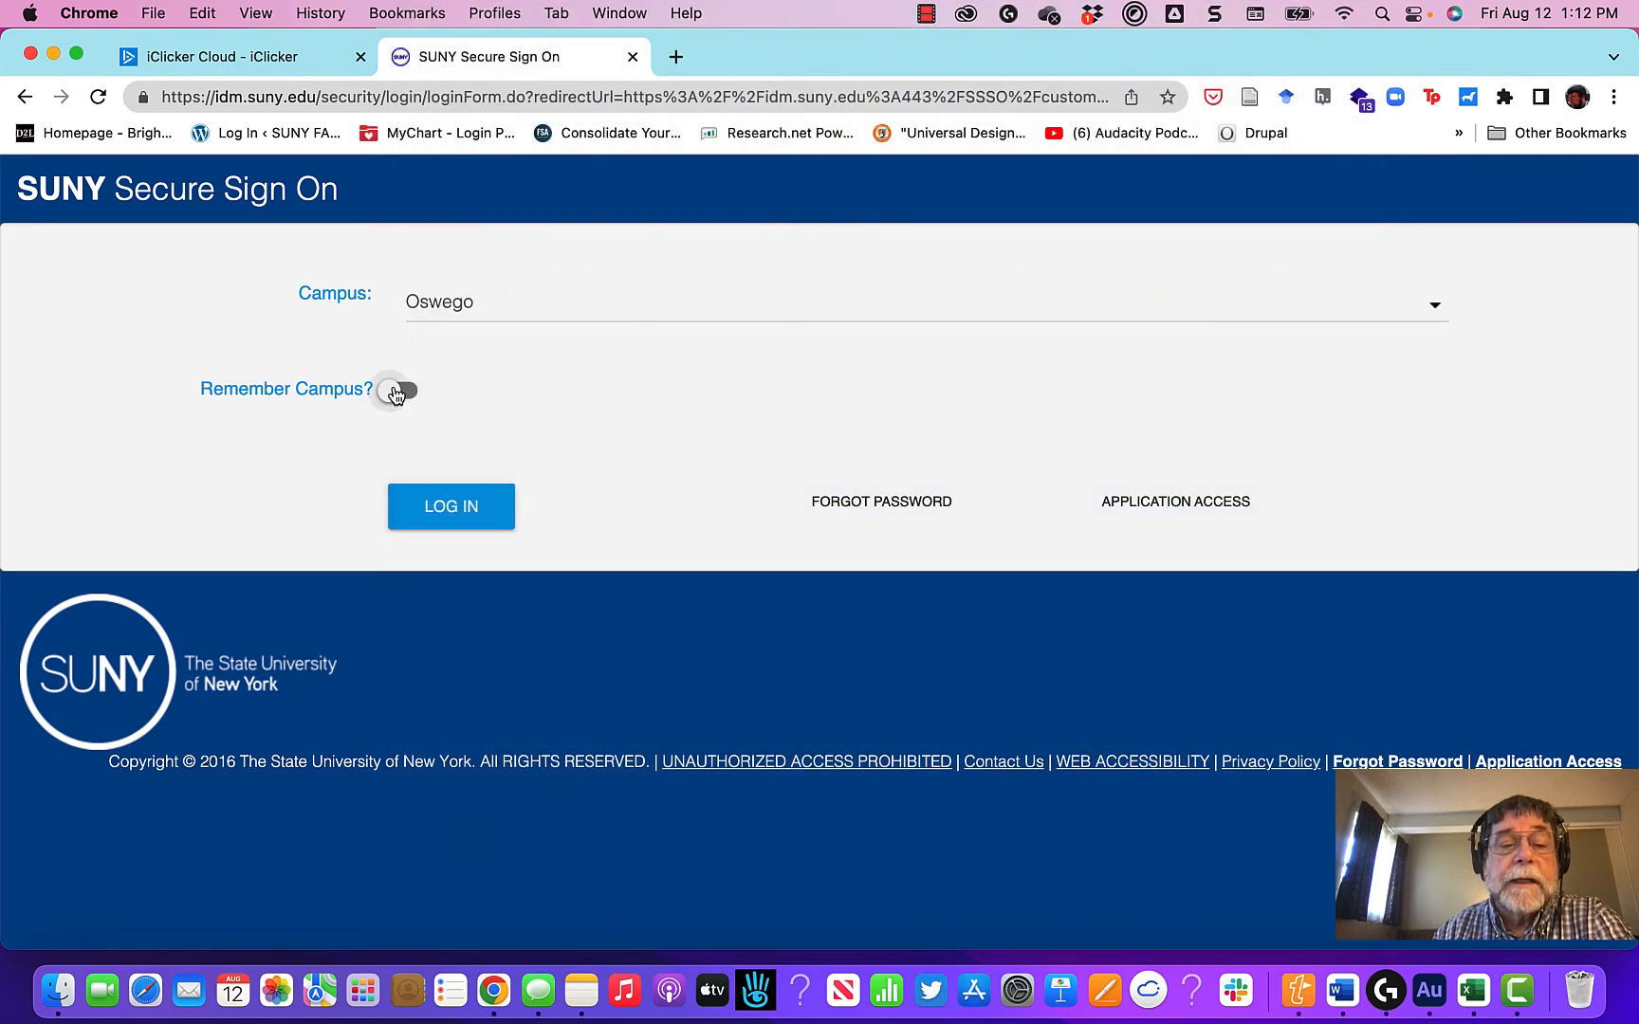
click(437, 514)
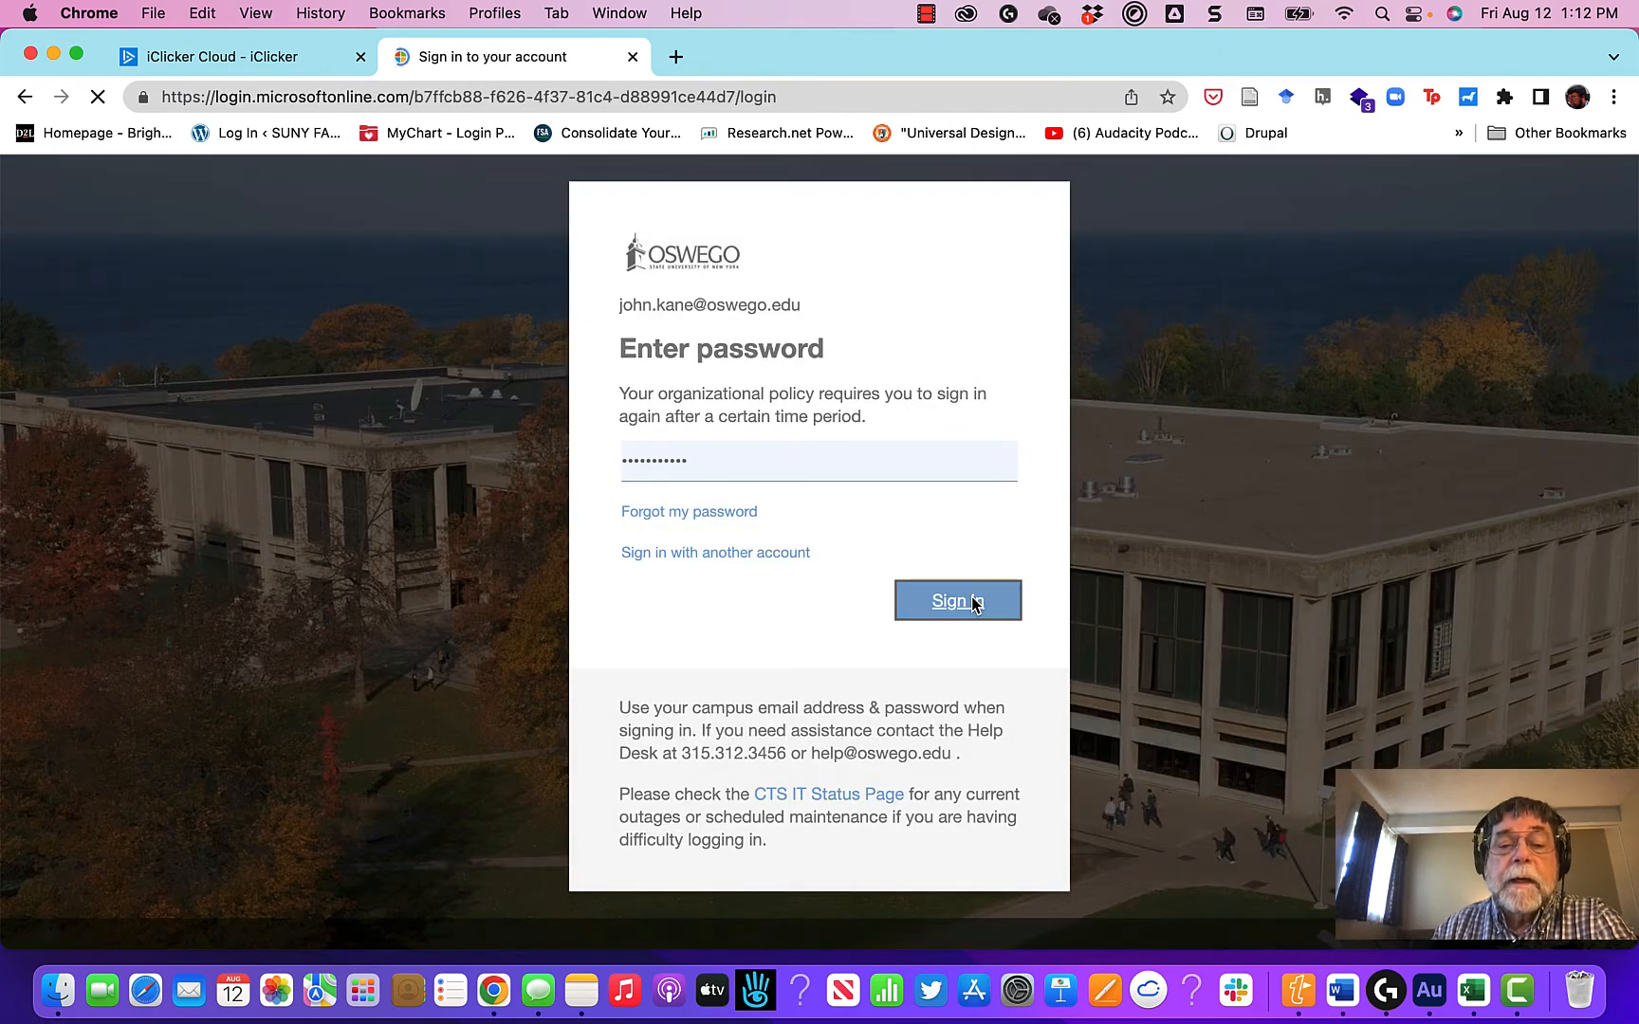
click(971, 599)
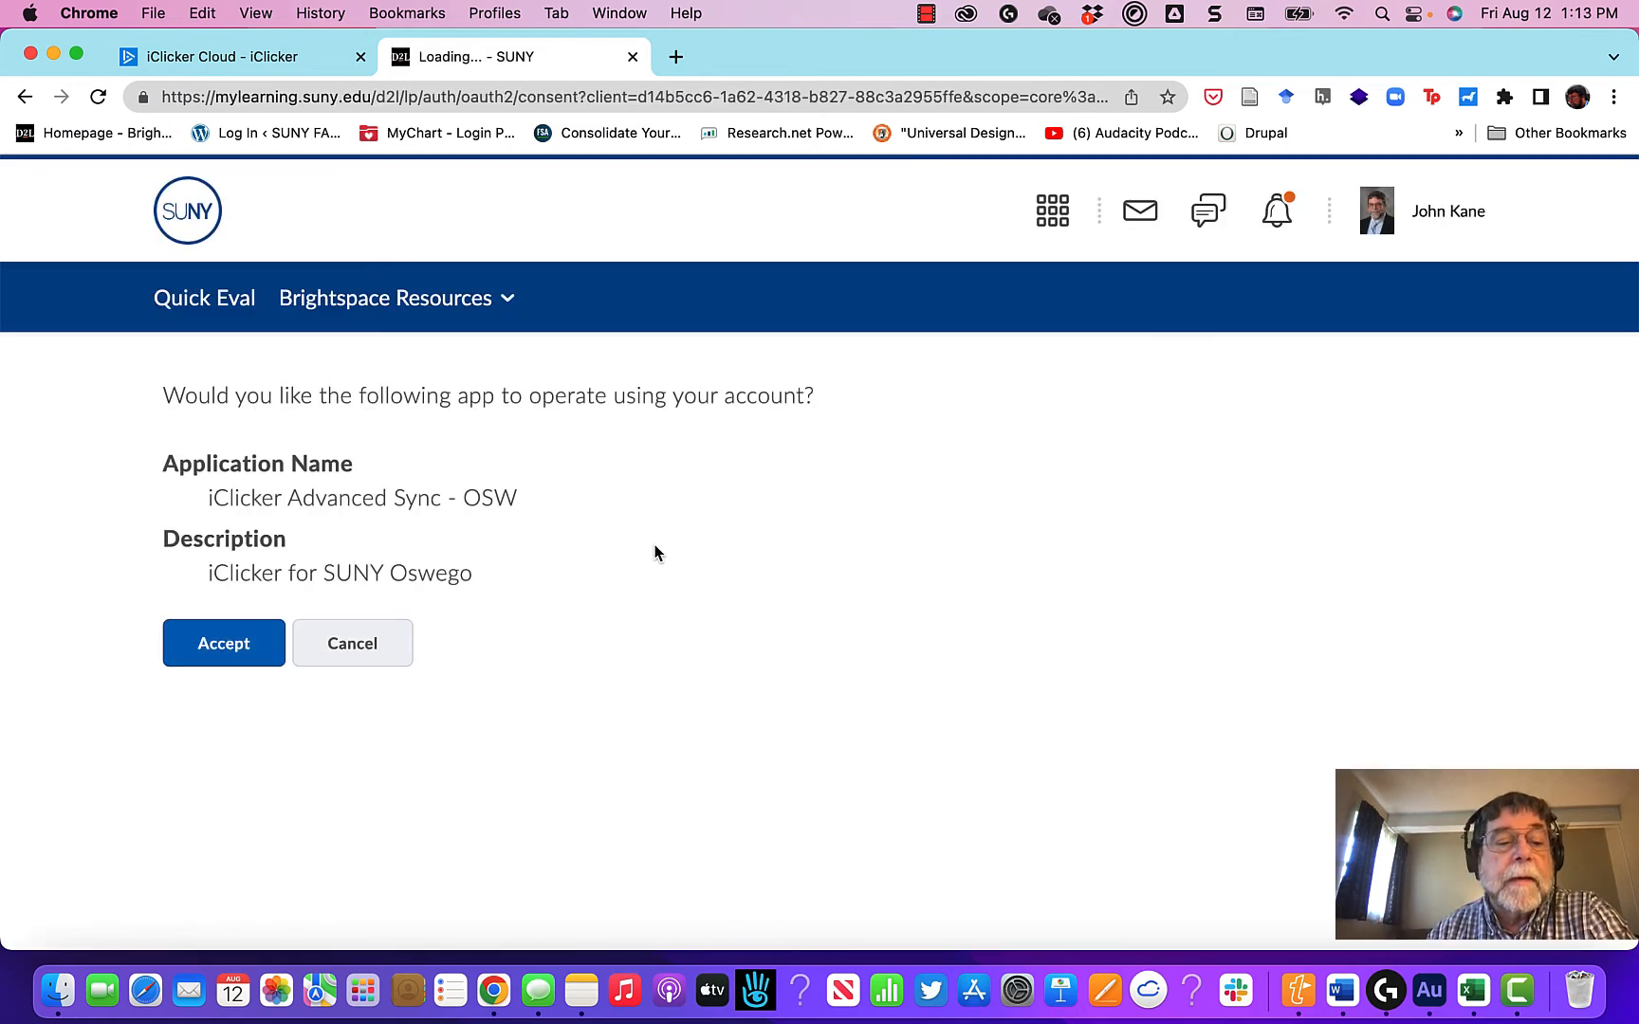
click(230, 656)
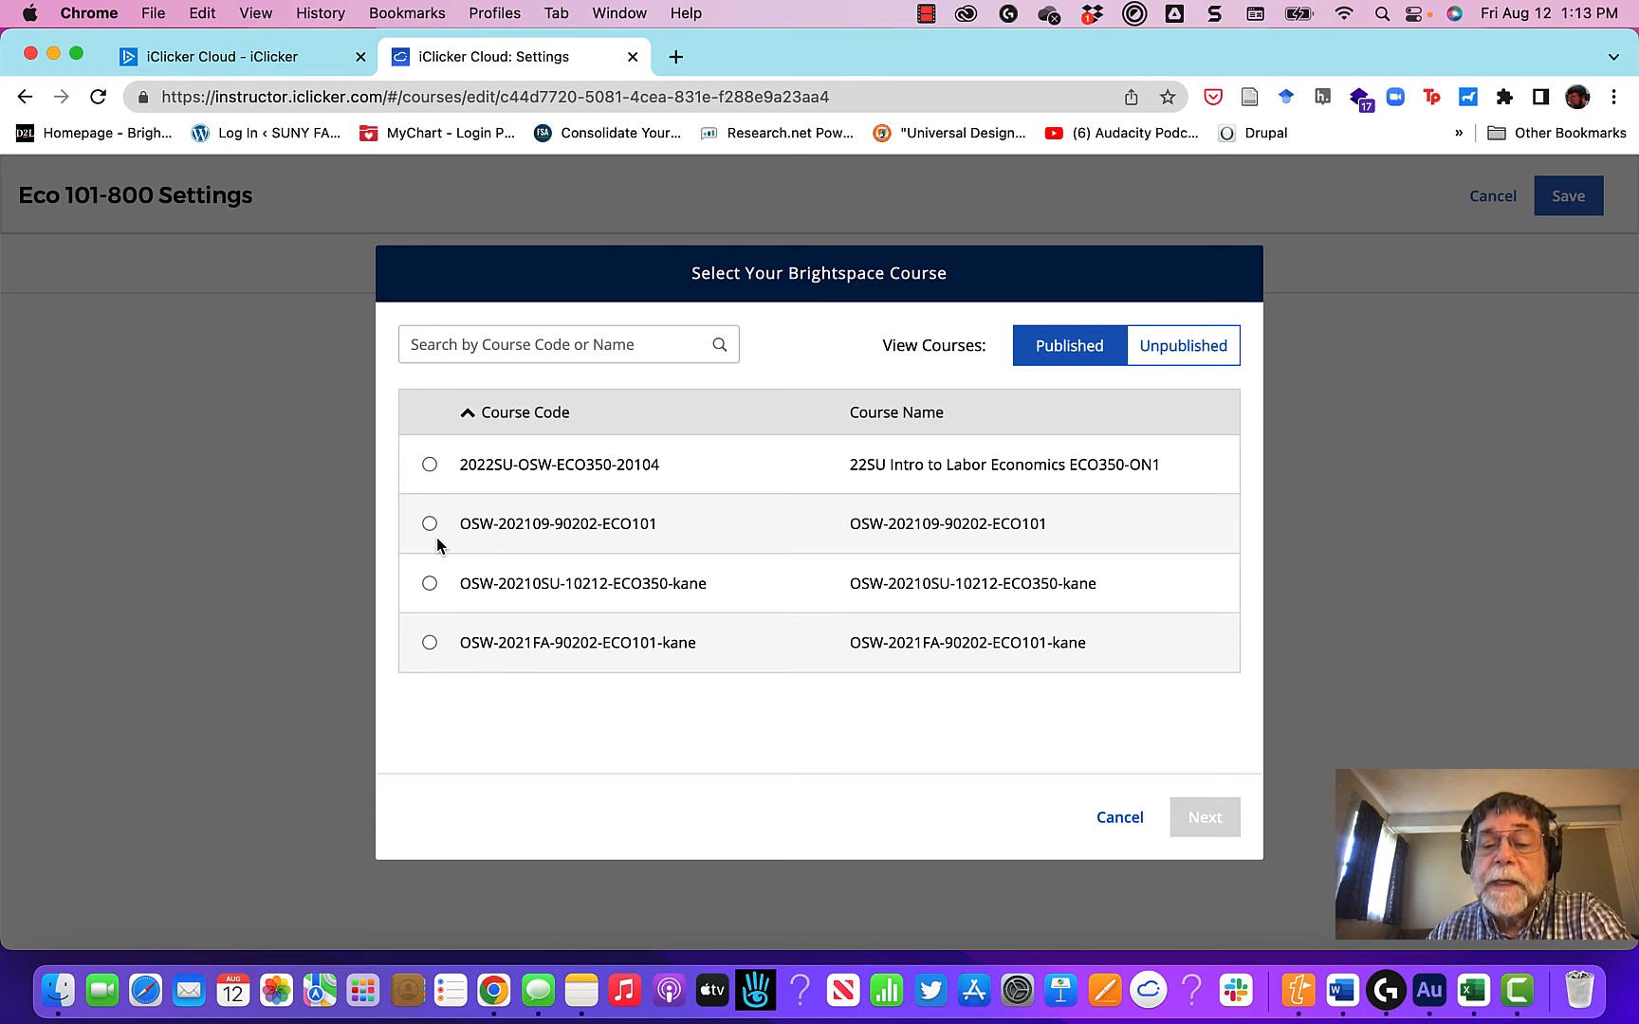
Step: Connect to the unpublished Brightspace course 2022FA-OSW-ECO101-90201, including its section 22FA Principles of Microeconomics ECO101-800
click(1200, 347)
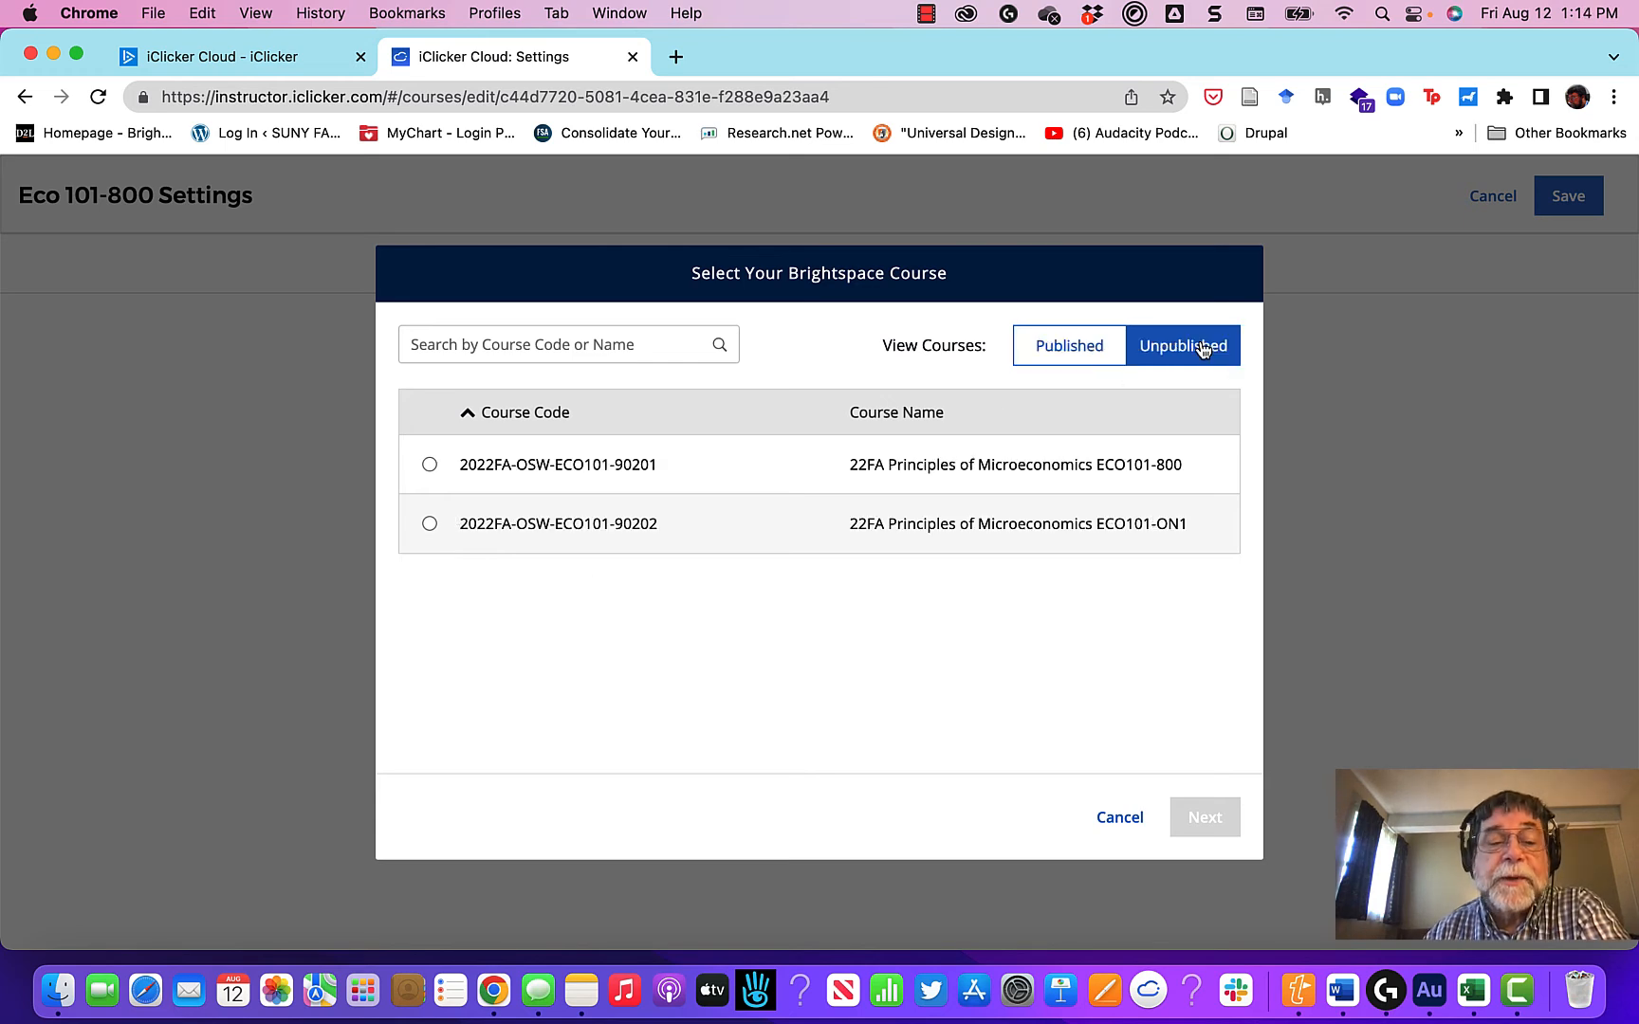
click(430, 464)
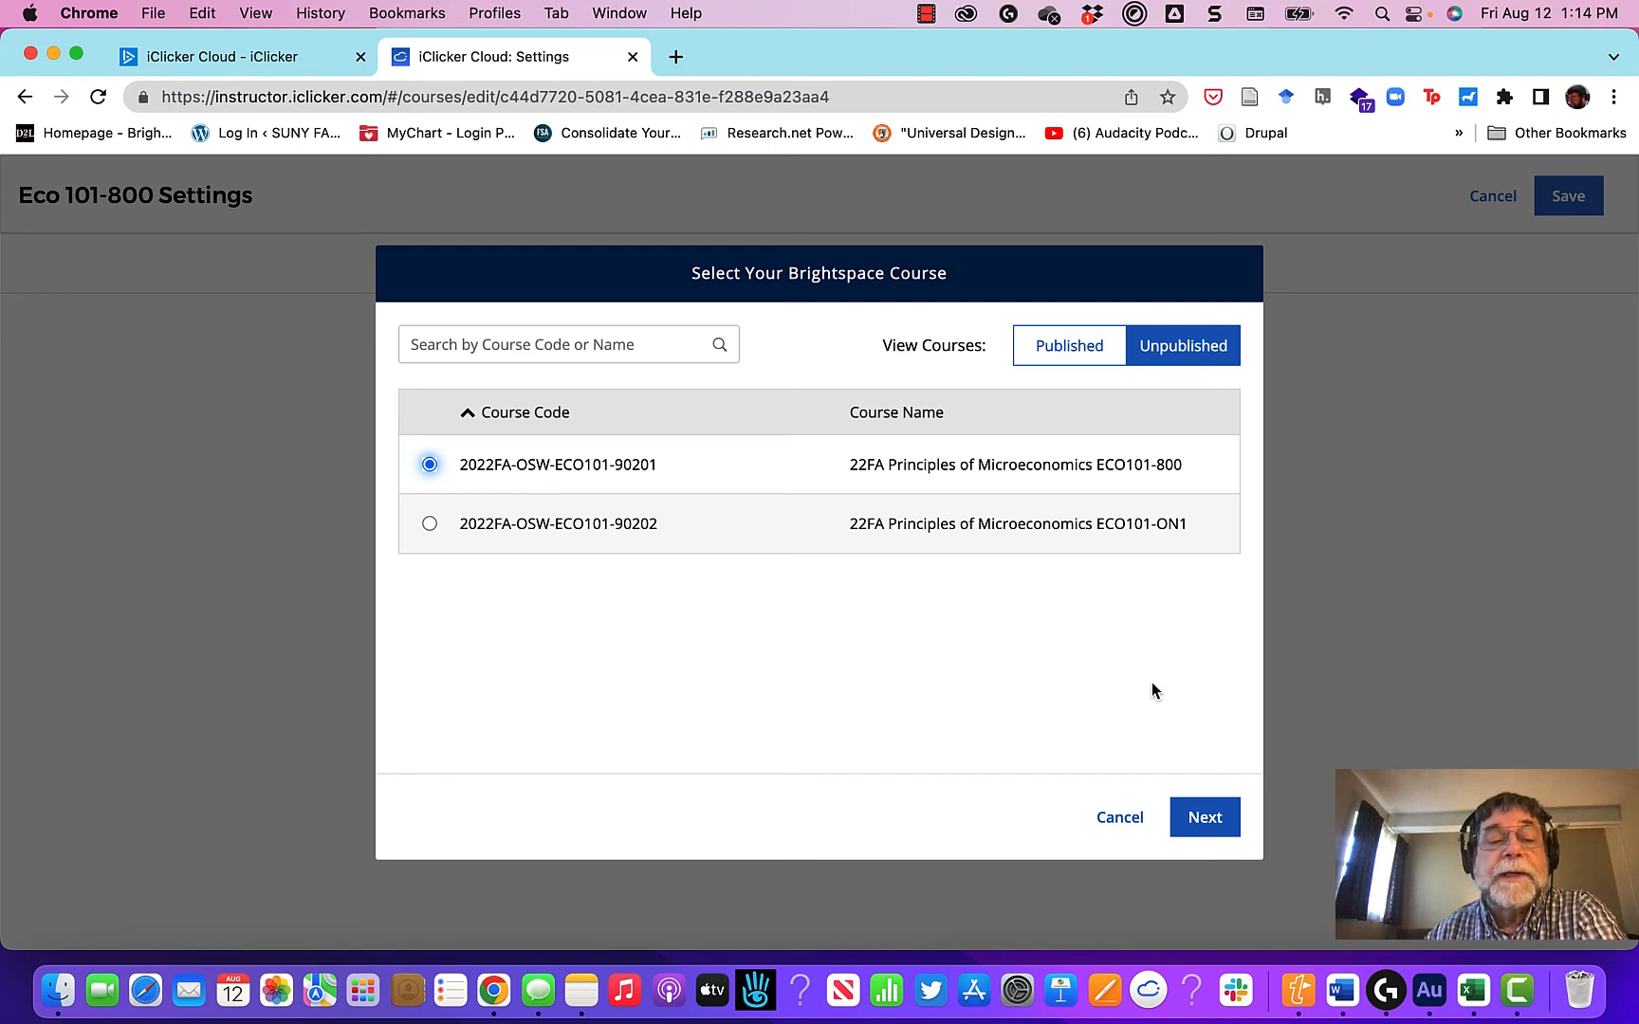
click(1205, 818)
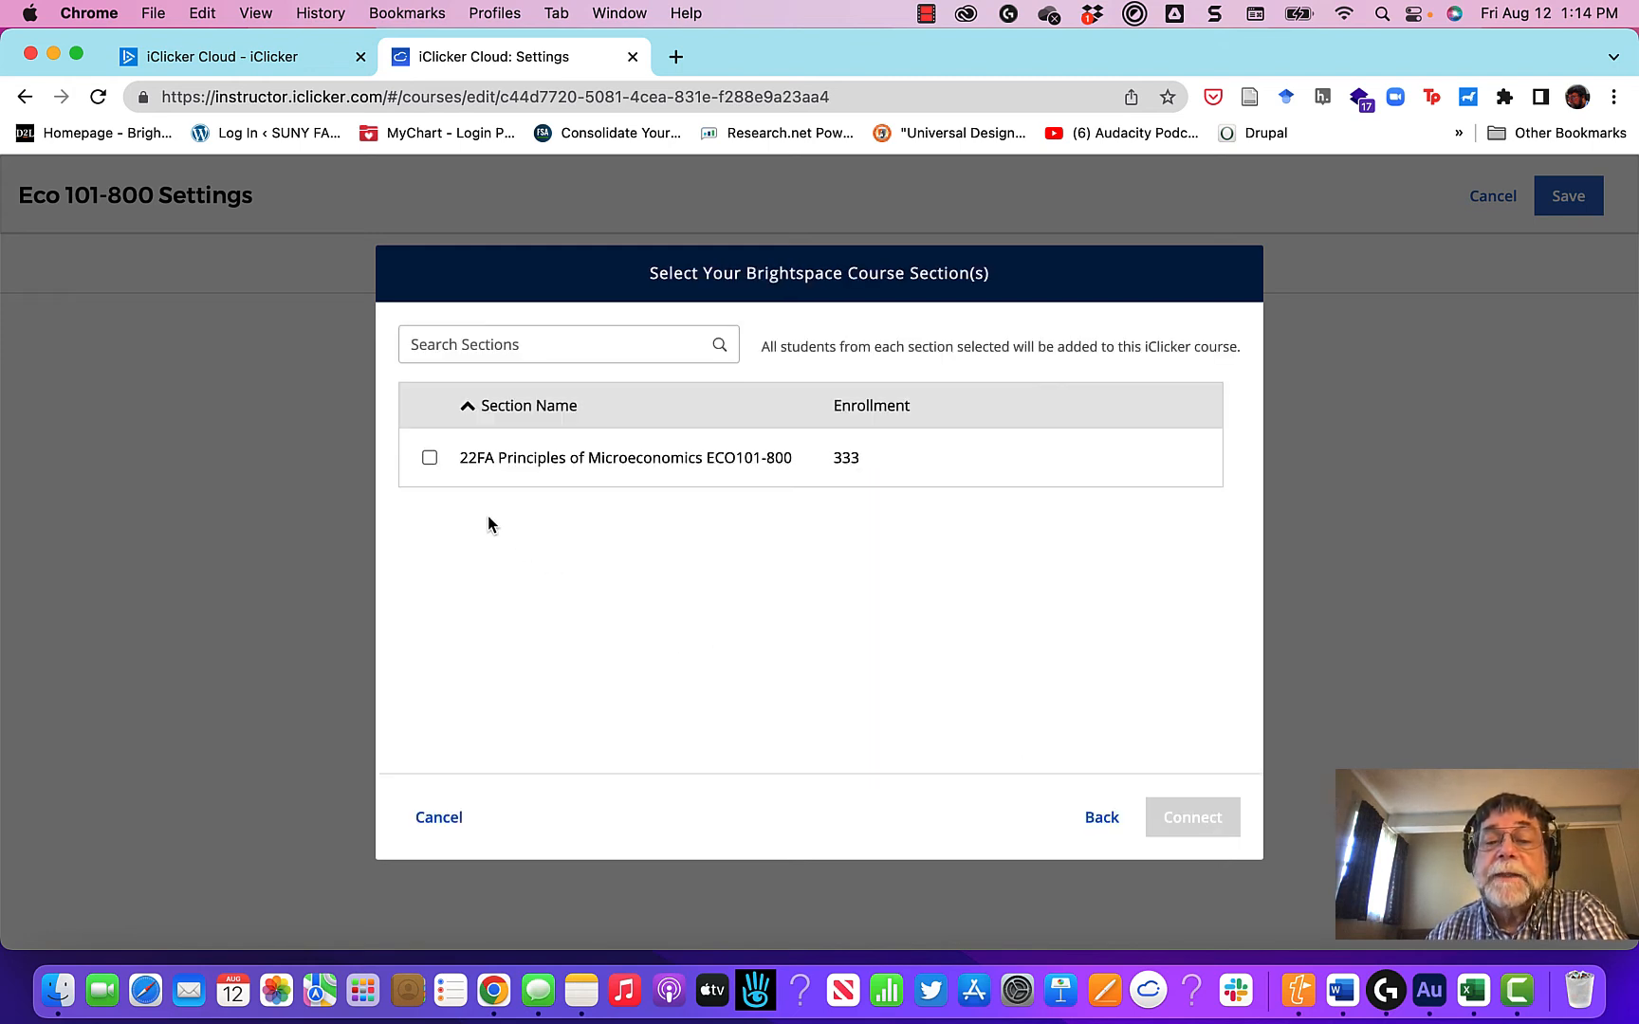
click(429, 457)
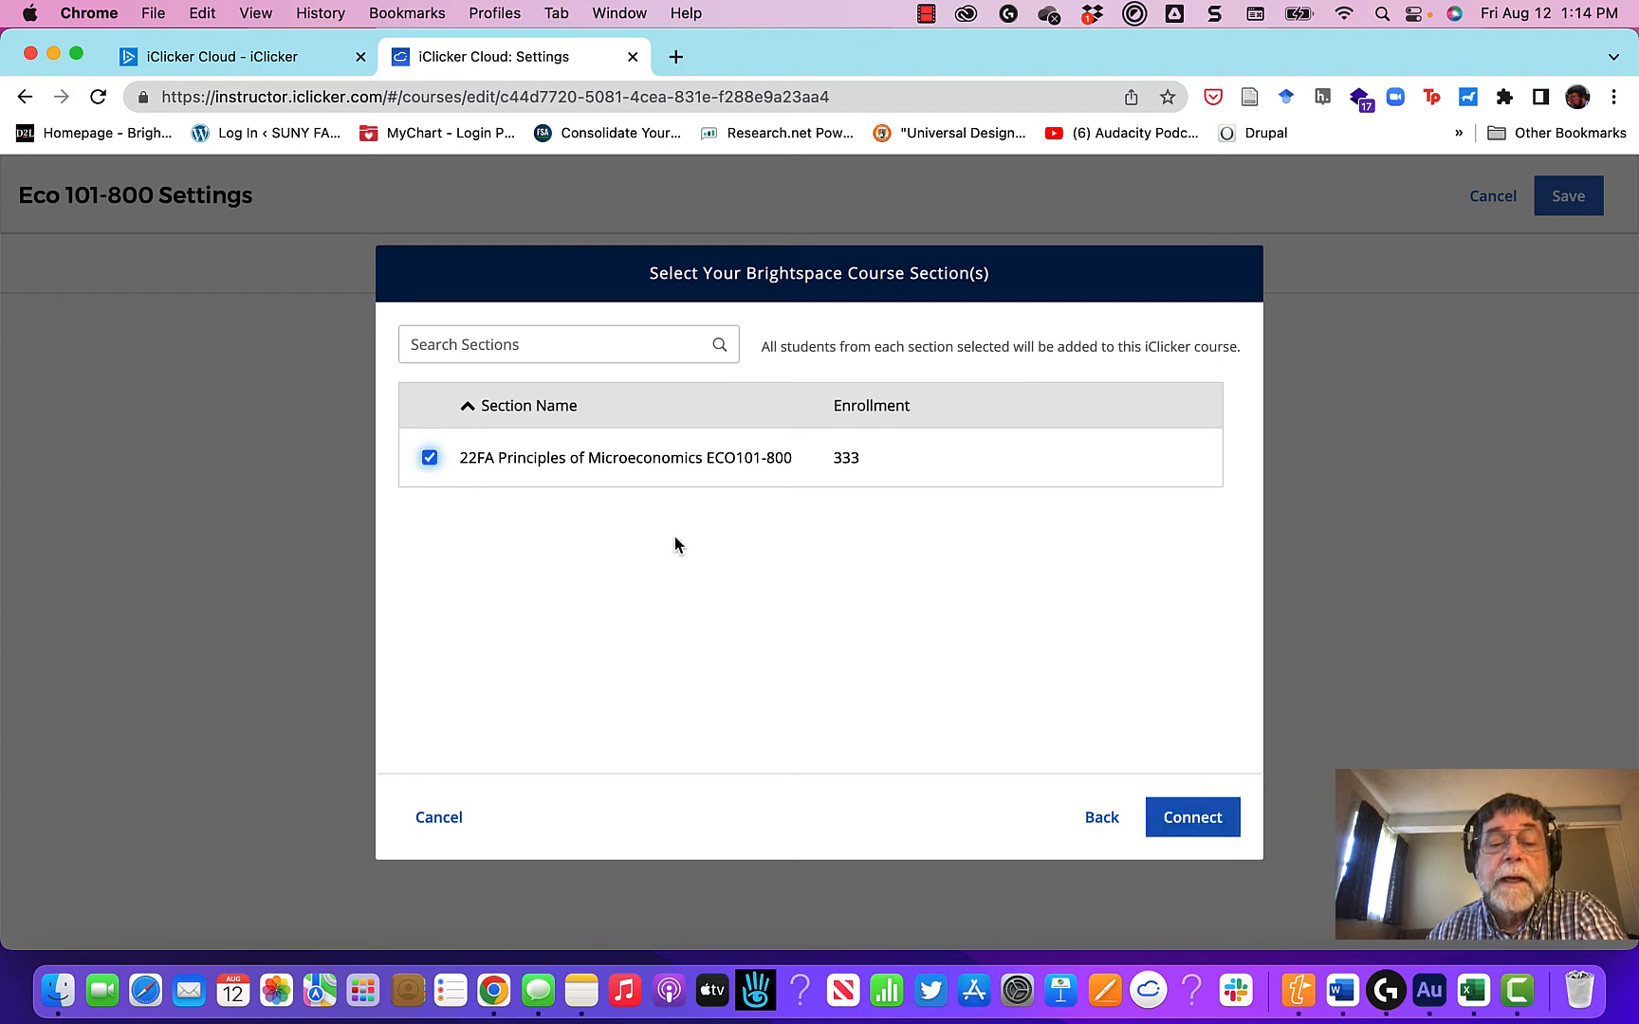
click(1199, 831)
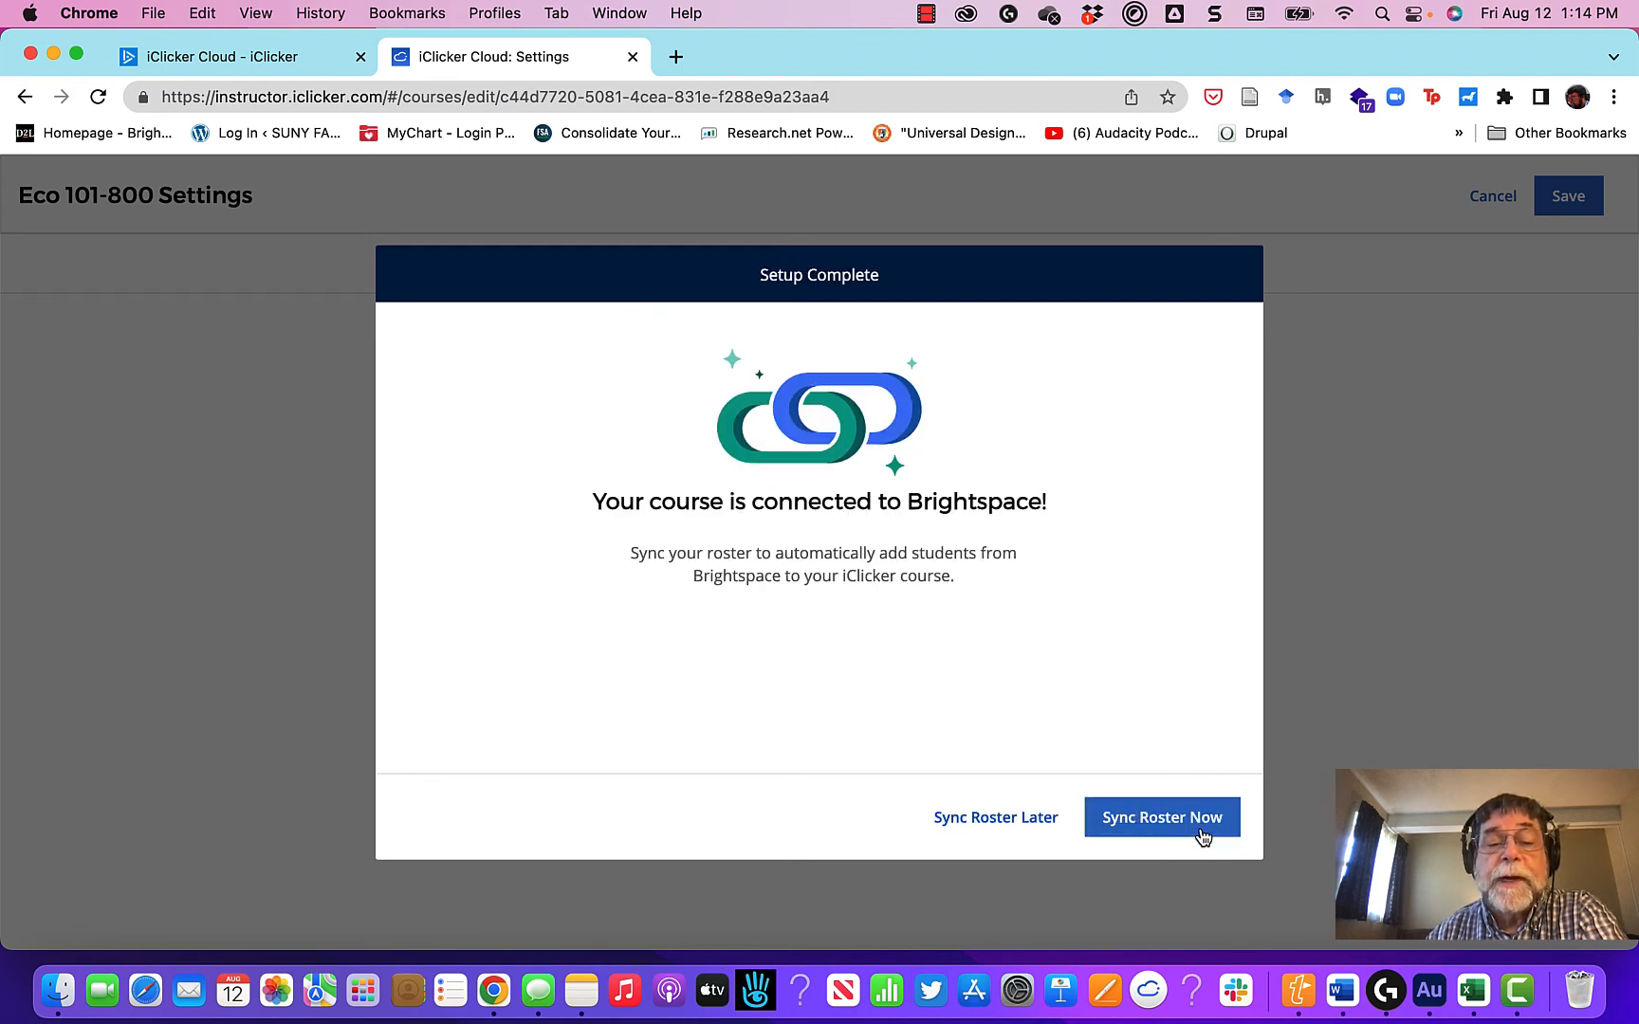
Step: Sync the Brightspace roster into the Eco 101-800 course now and close the completed sync
click(1186, 824)
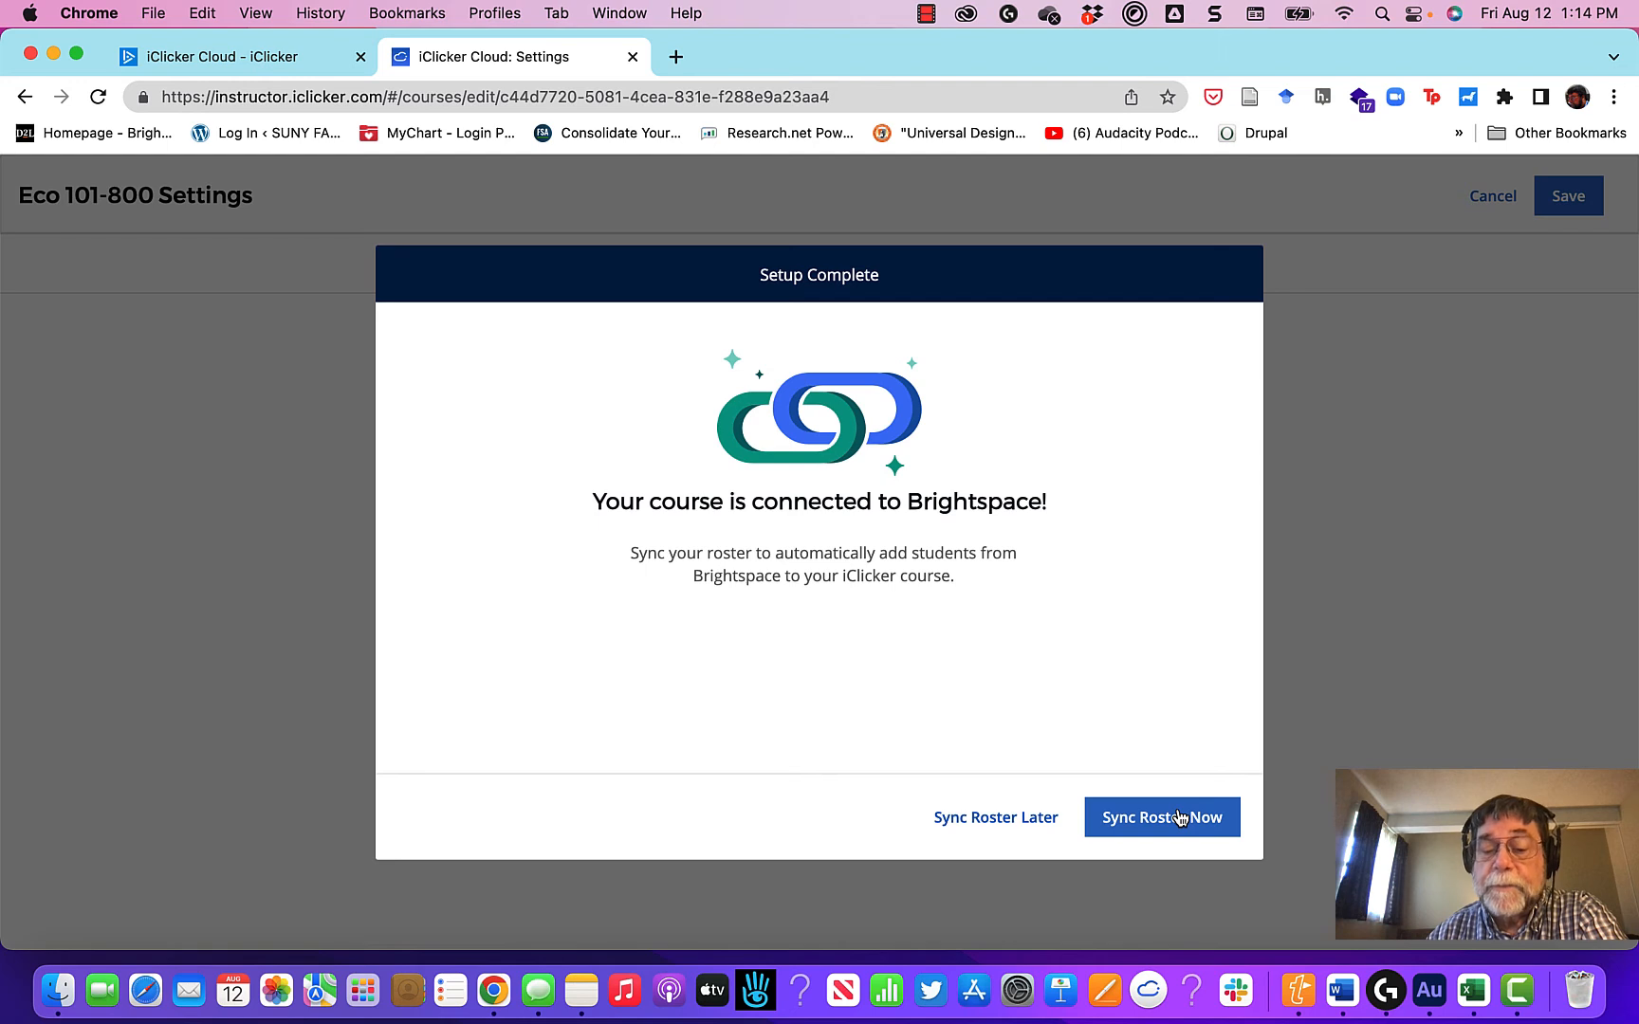
click(1163, 822)
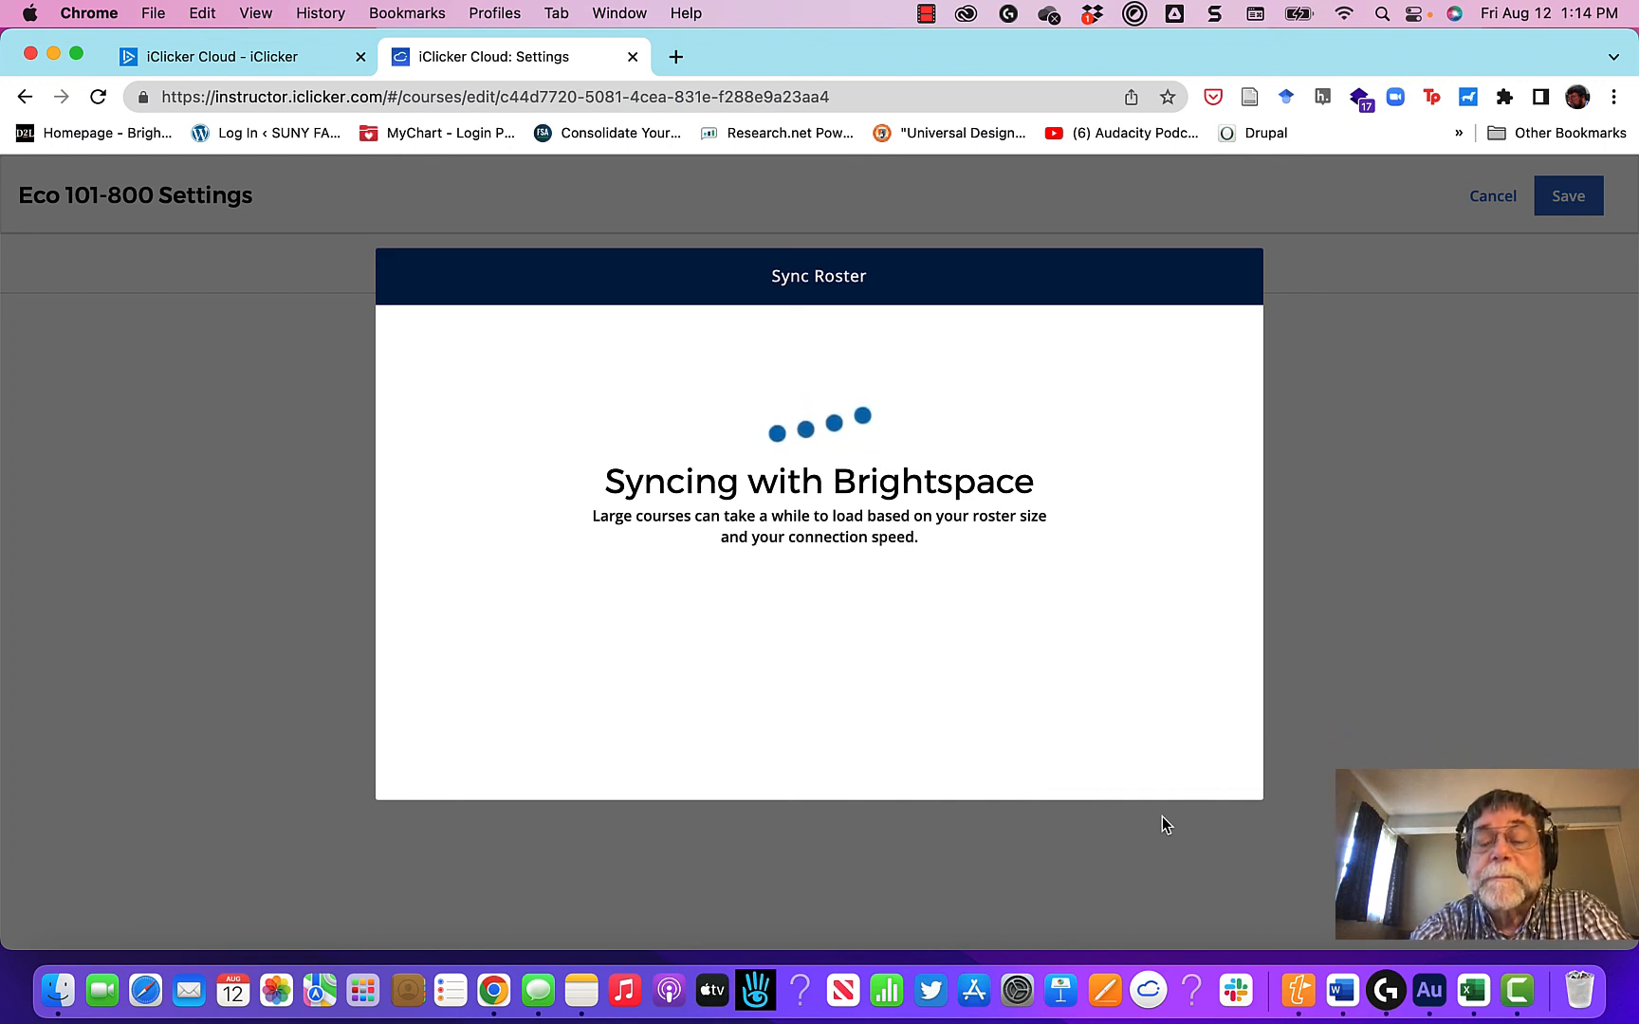
click(1209, 768)
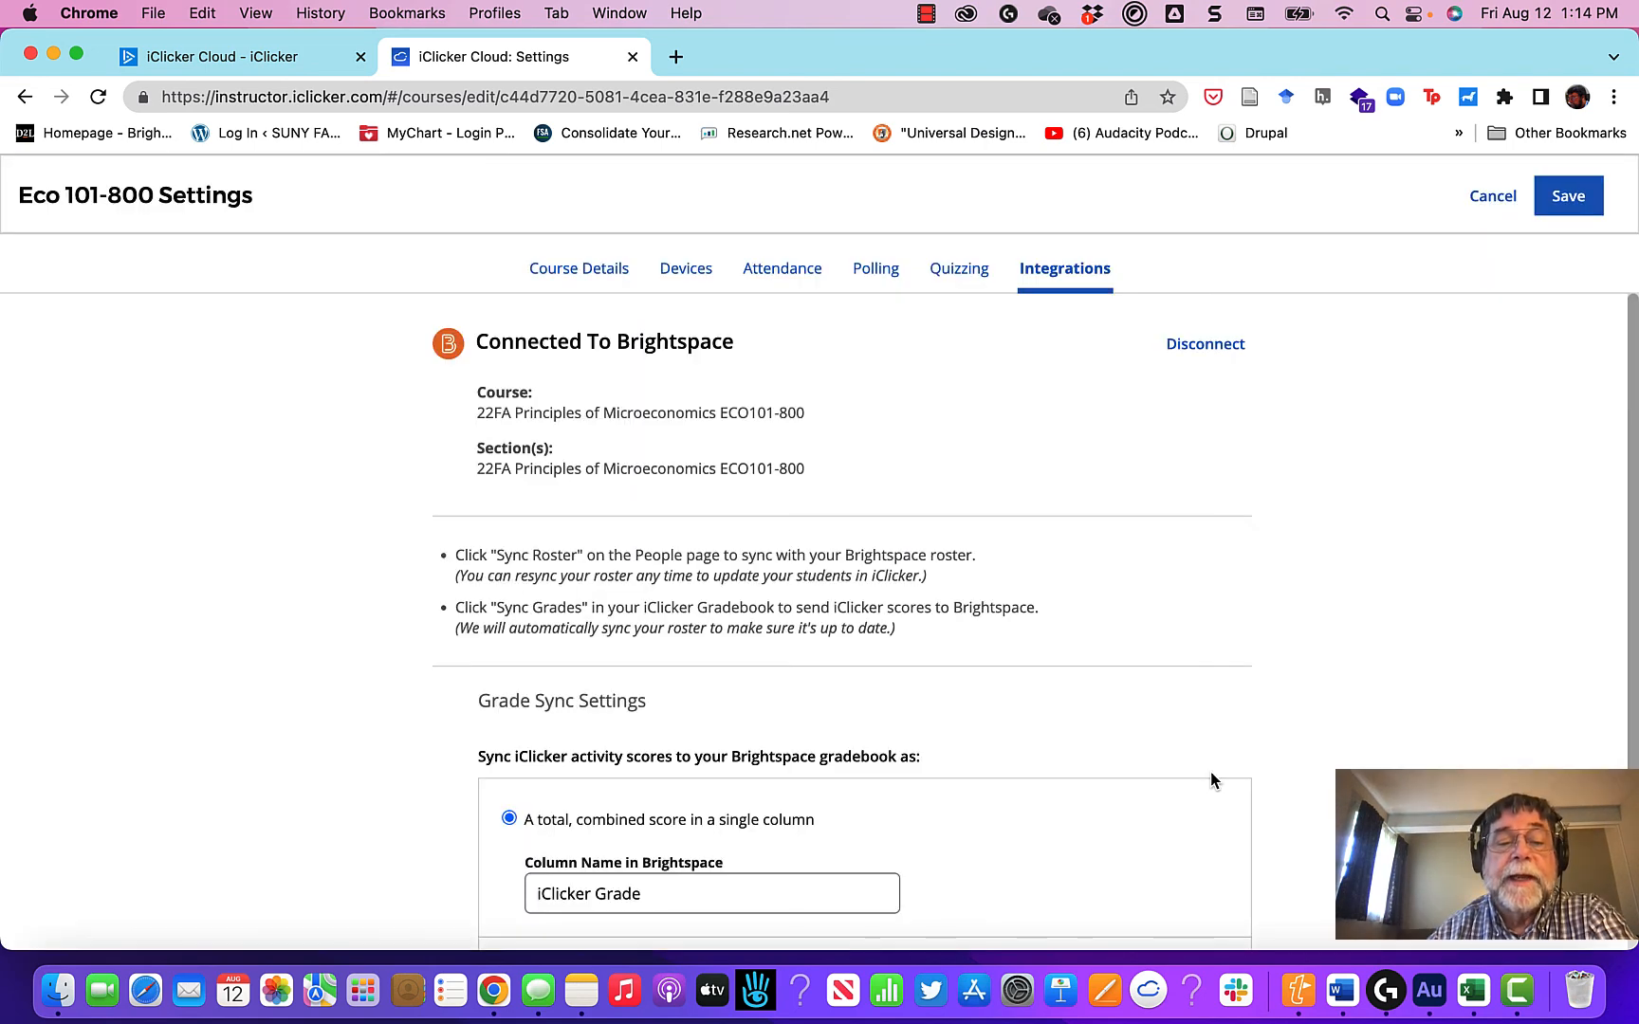
Step: Set grade syncing to send individual activity scores in separate columns to the Brightspace gradebook, and save the course settings
scroll(1130, 704, down, 5)
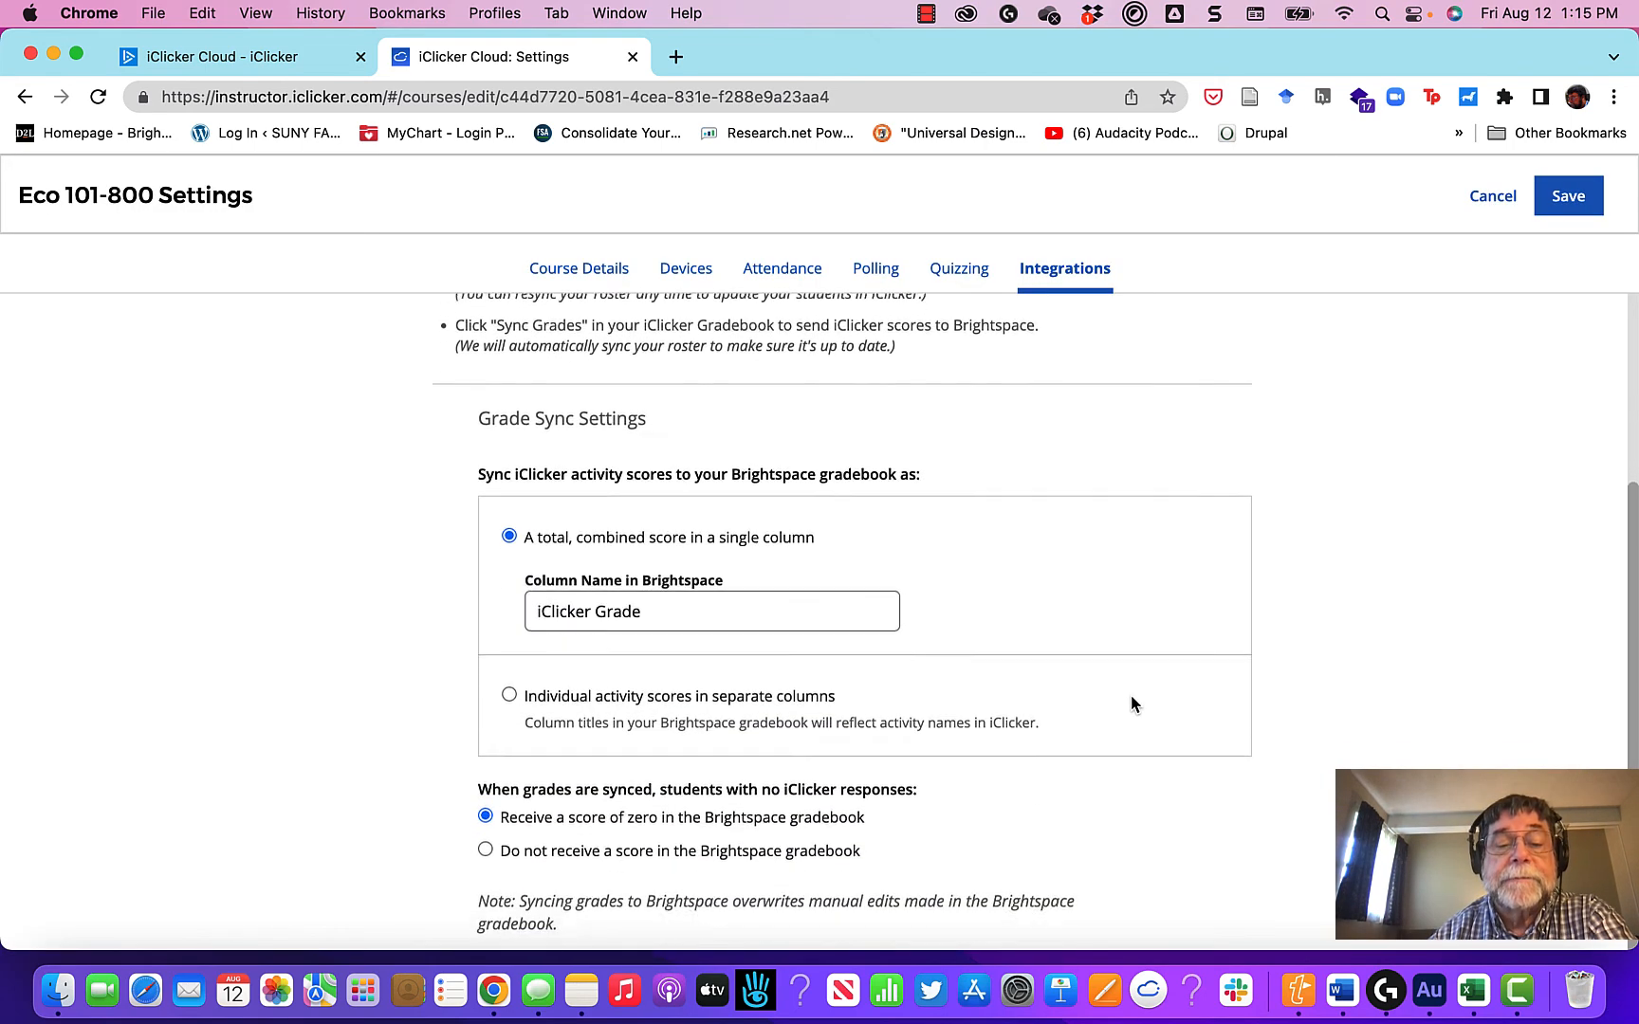
scroll(1130, 703, down, 2)
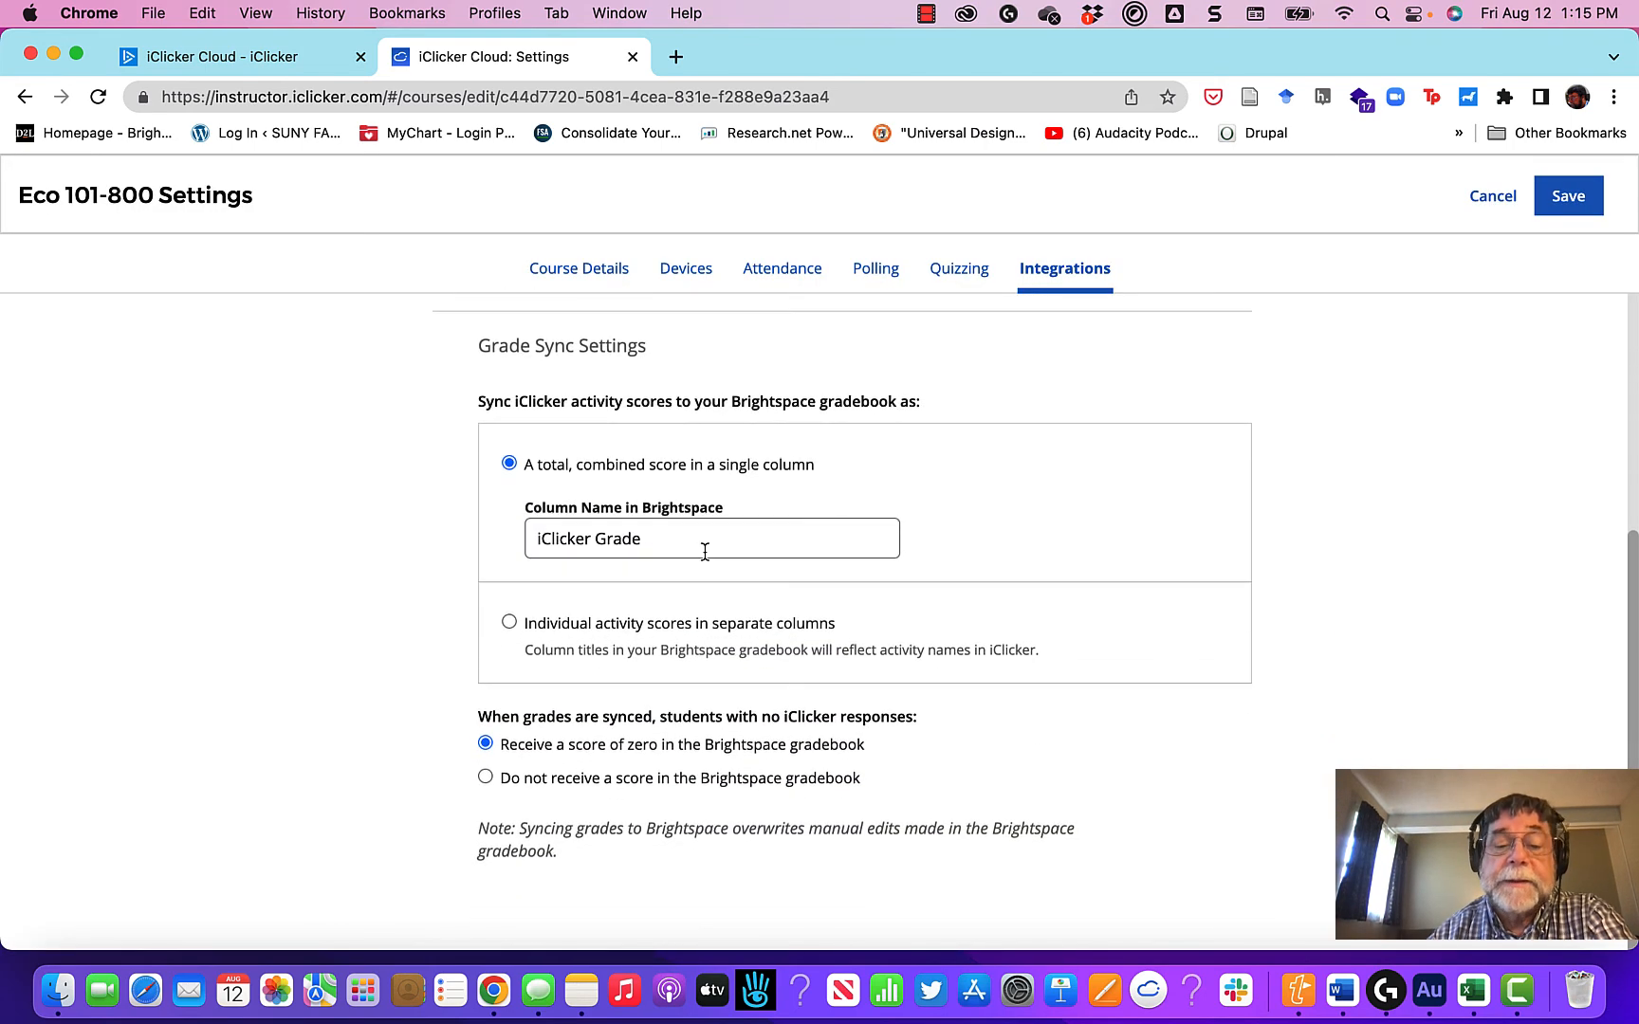
click(510, 625)
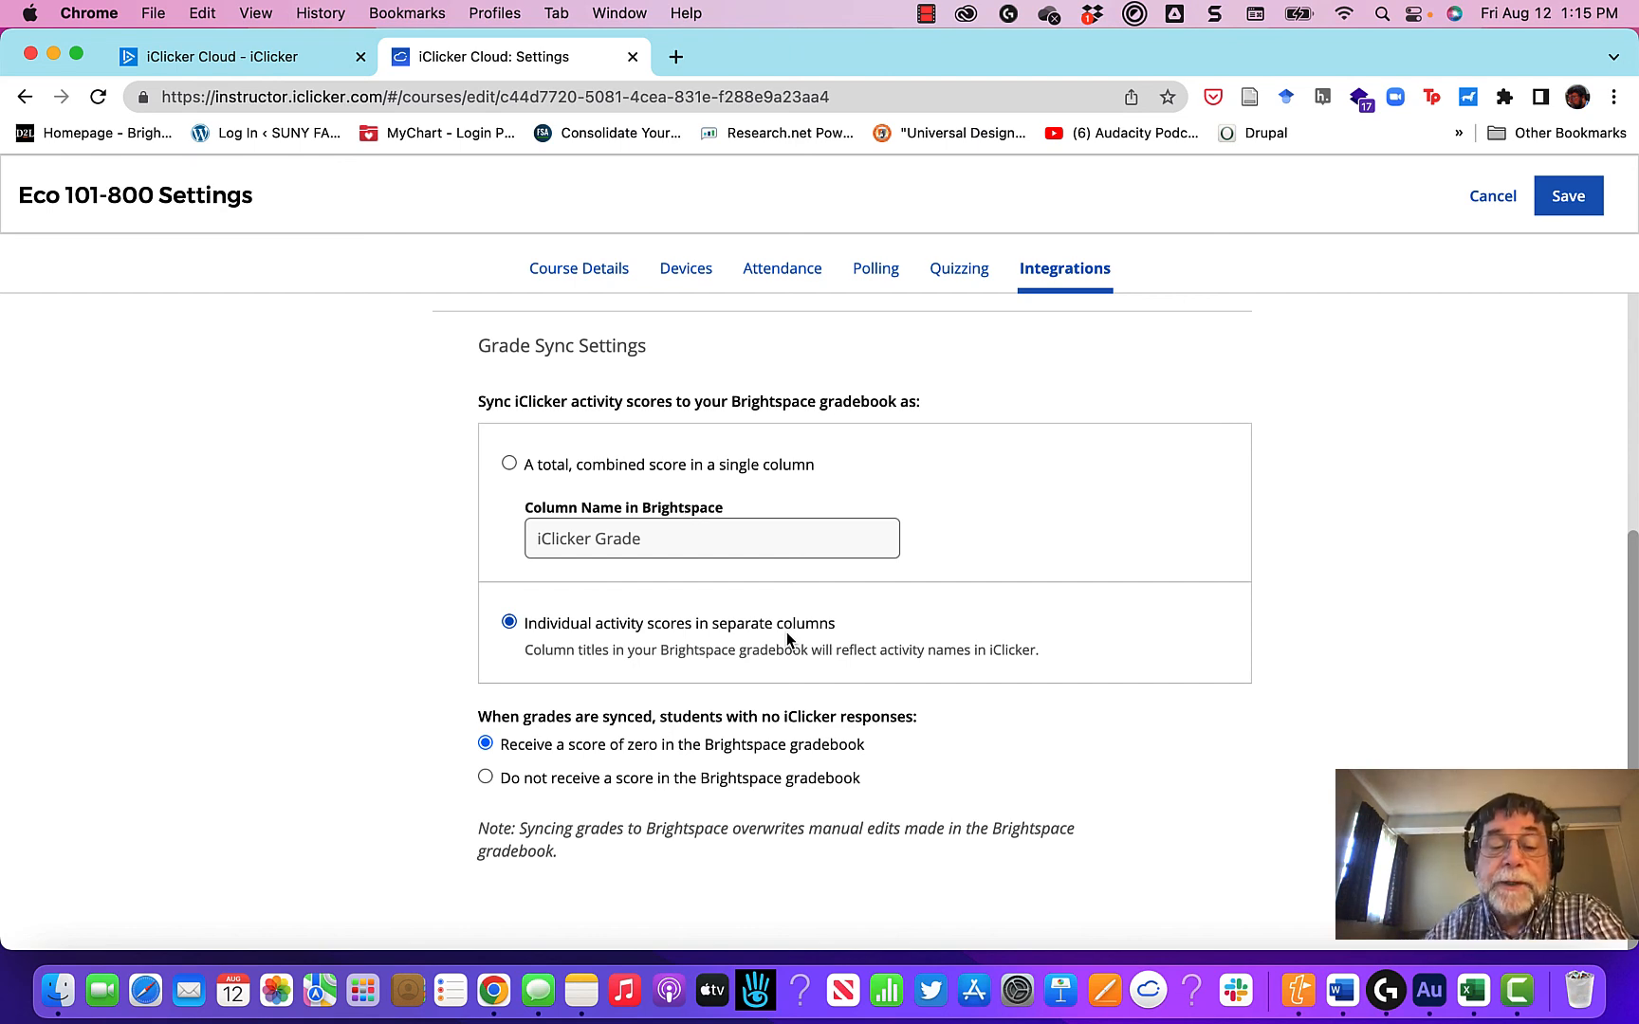
scroll(786, 632, down, 1)
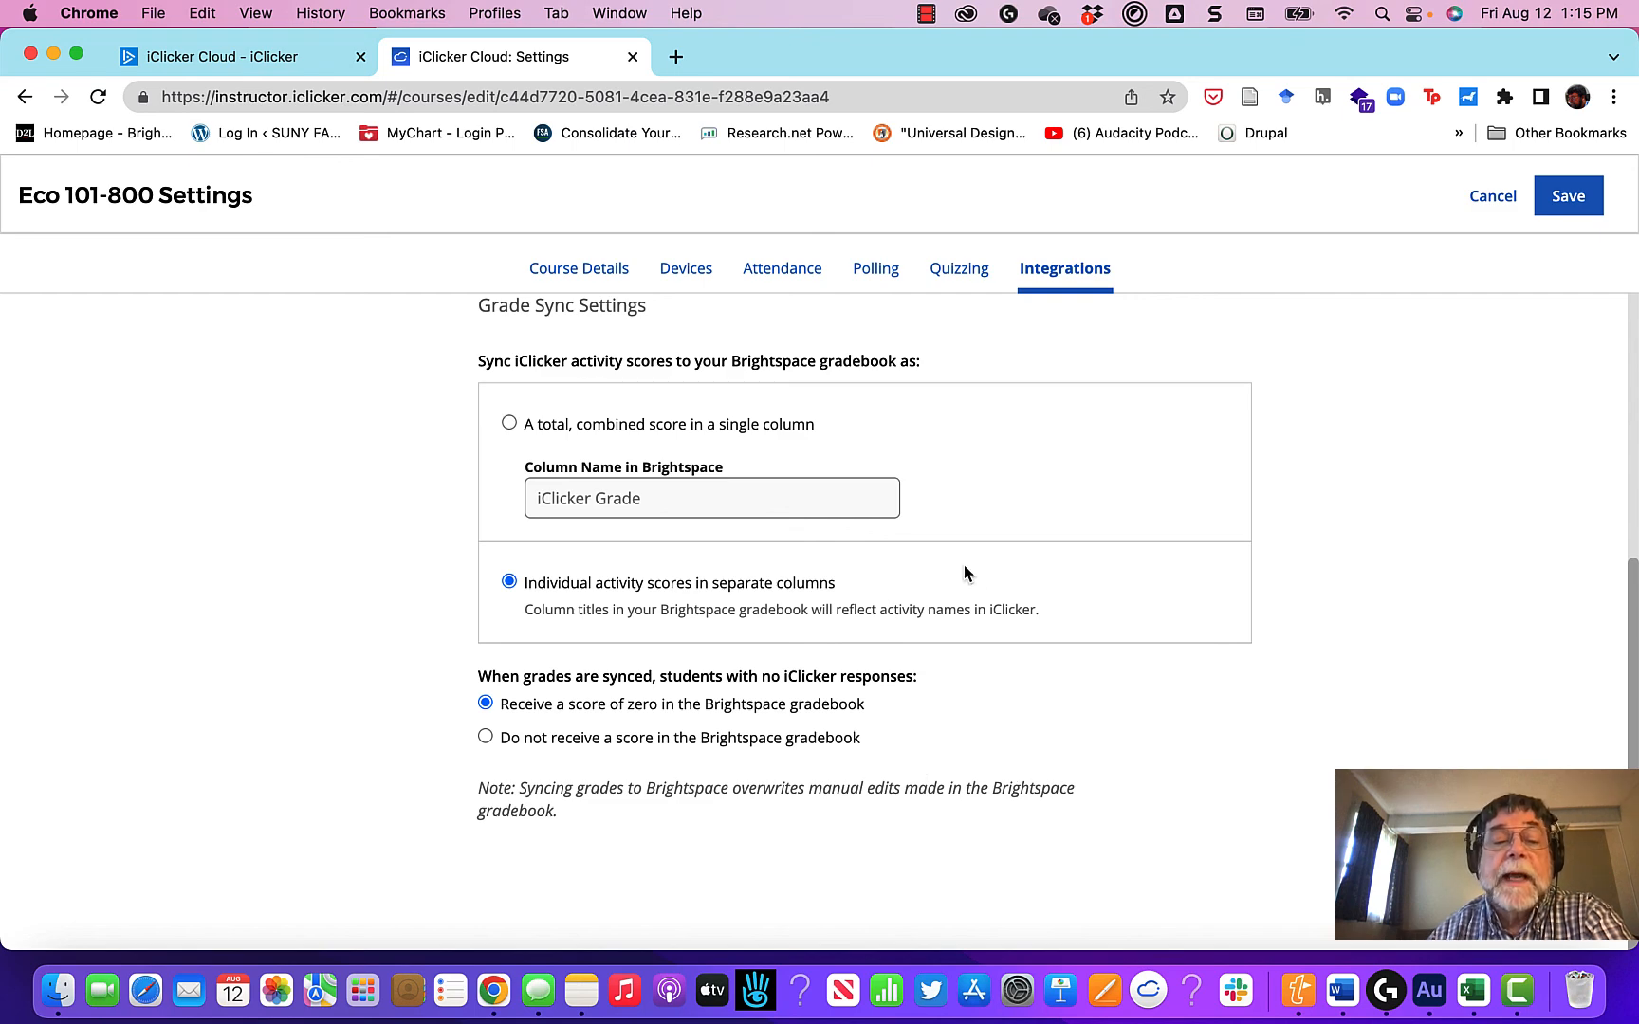
click(1570, 197)
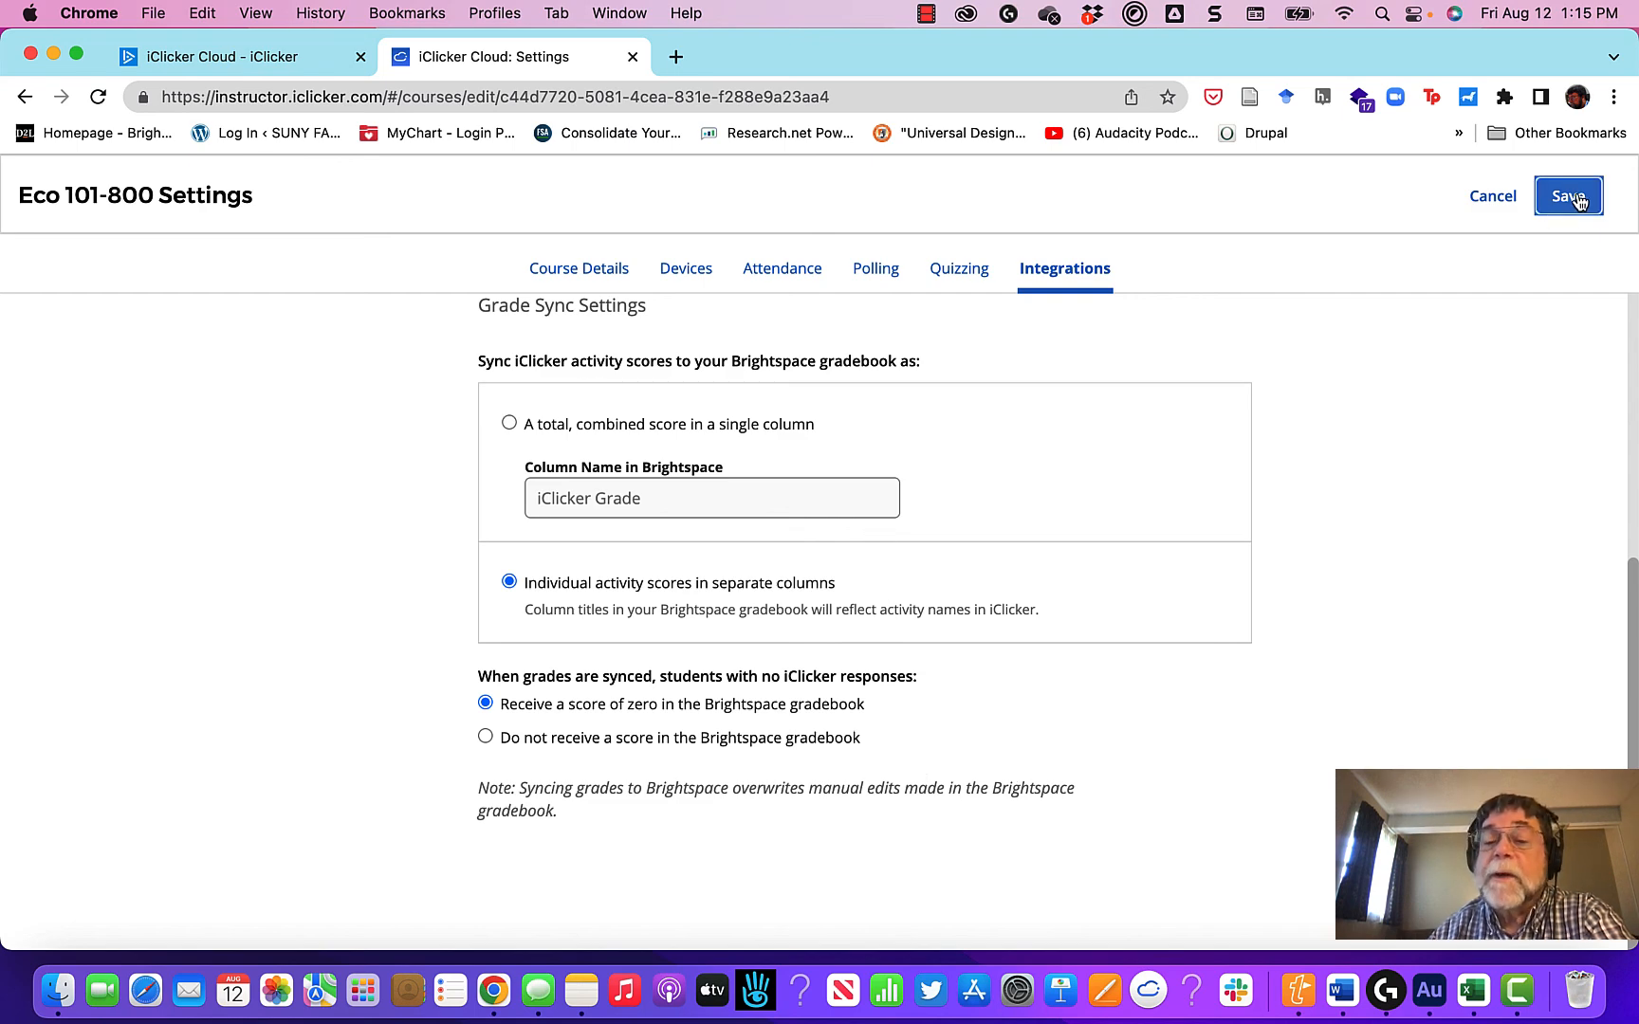